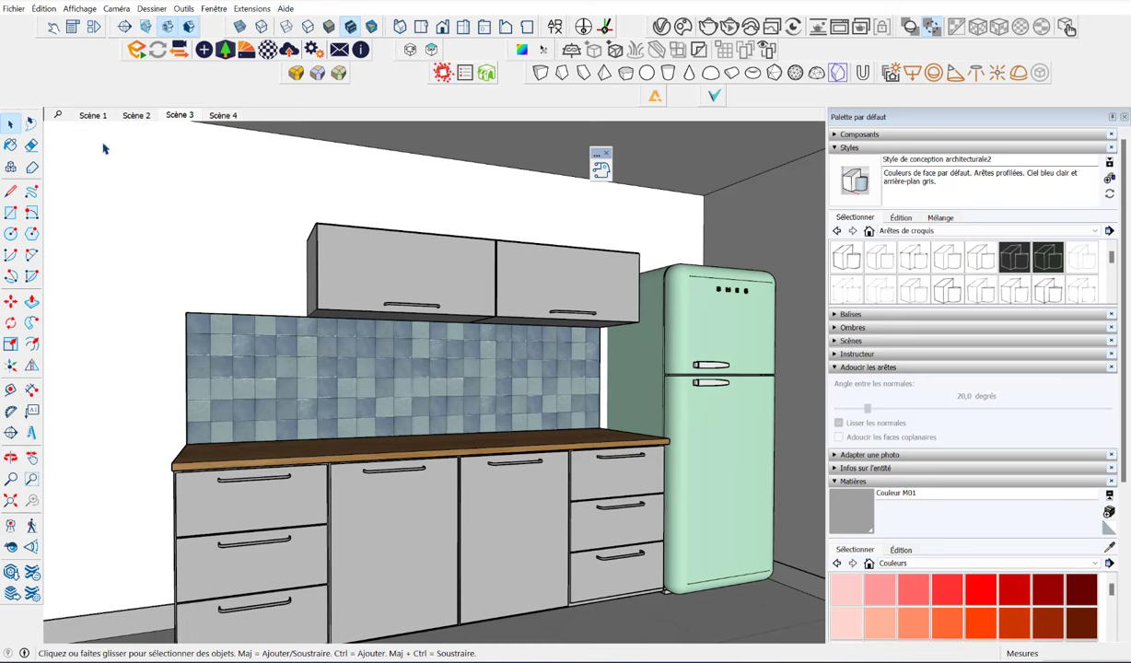
Step: Open the SketchUp Diffusion window beside the kitchen model using its Diffusion toolbar button
{"action": "left_click", "coordinate": [251, 9]}
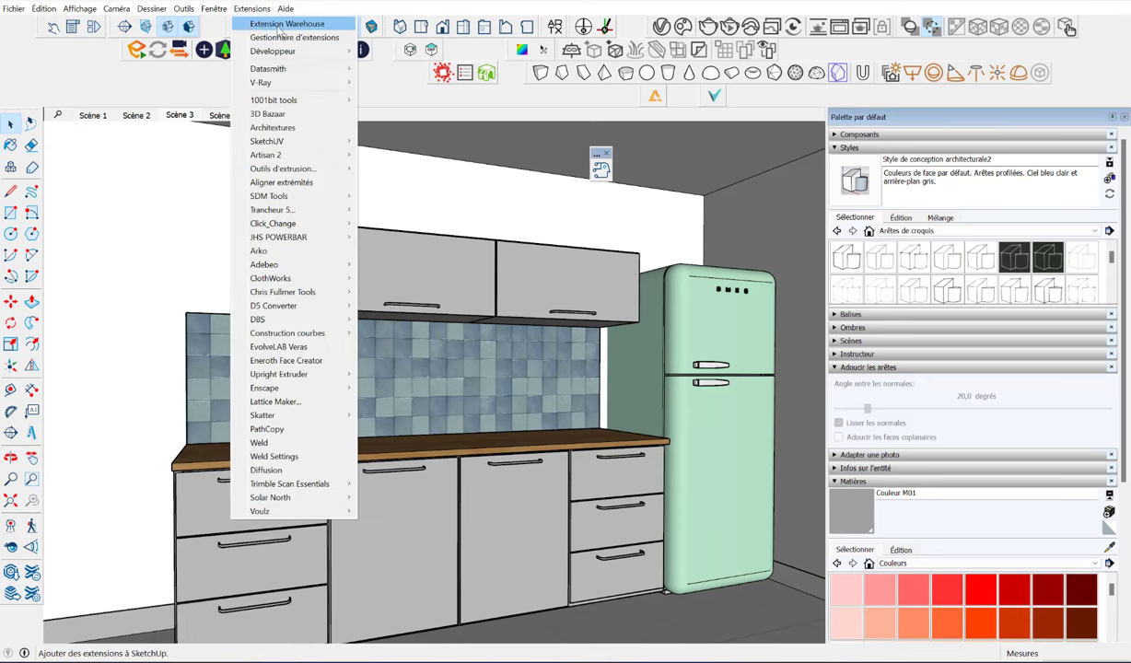
{"action": "left_click", "coordinate": [278, 24]}
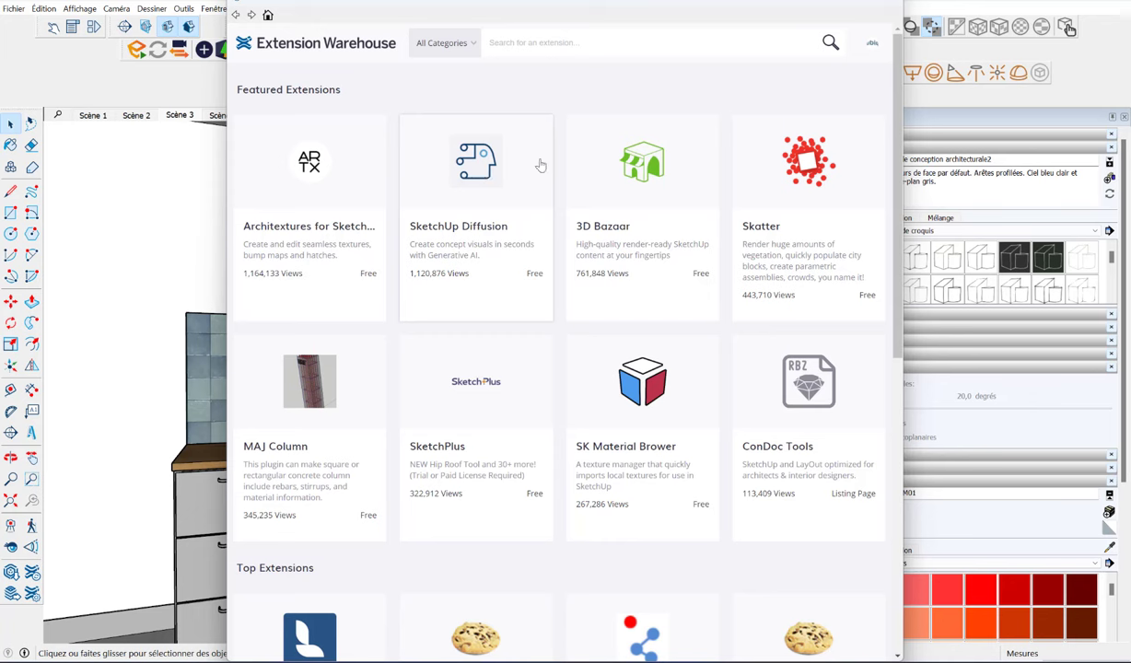
{"action": "left_click", "coordinate": [893, 6]}
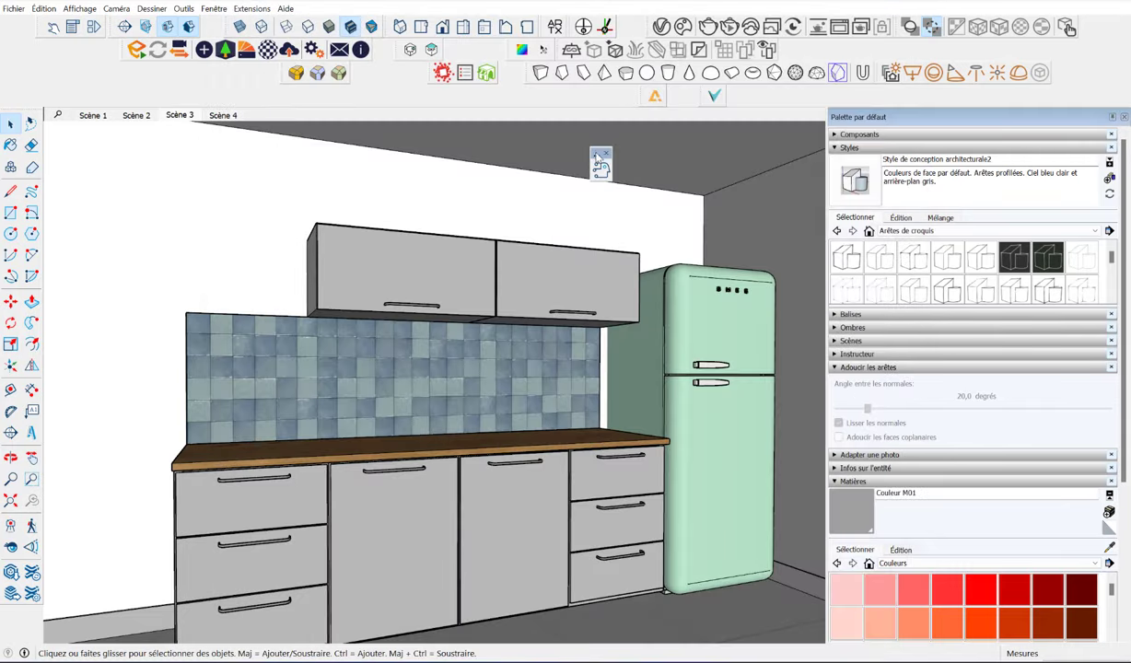
{"action": "left_click_drag", "start_coordinate": [490, 145], "coordinate": [270, 165]}
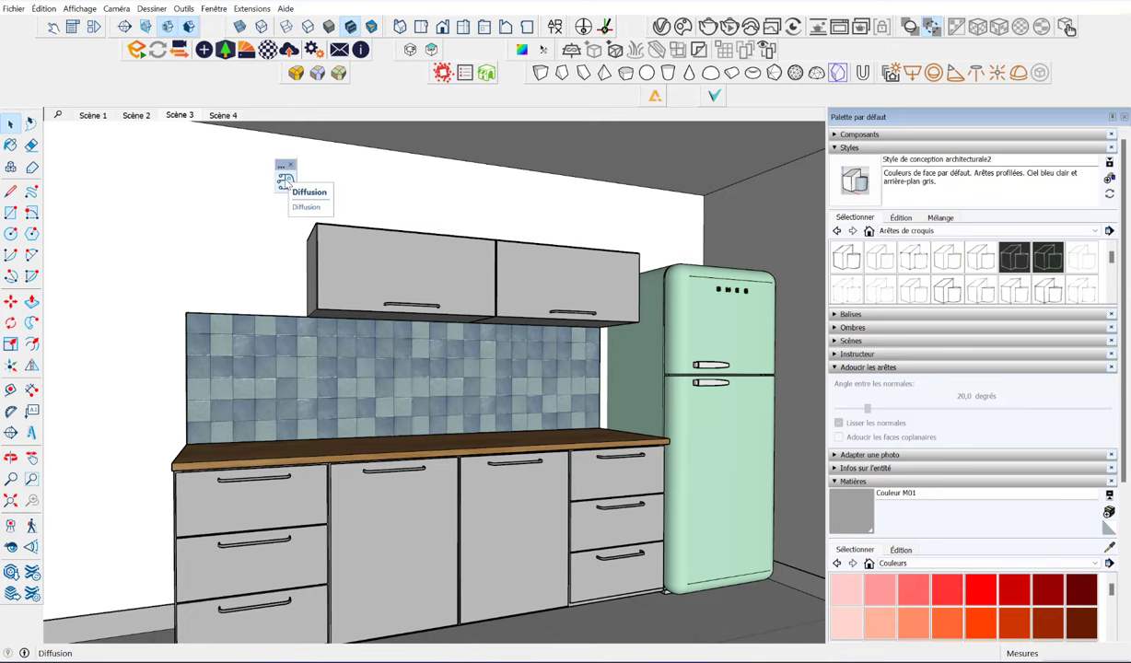
{"action": "left_click", "coordinate": [284, 180]}
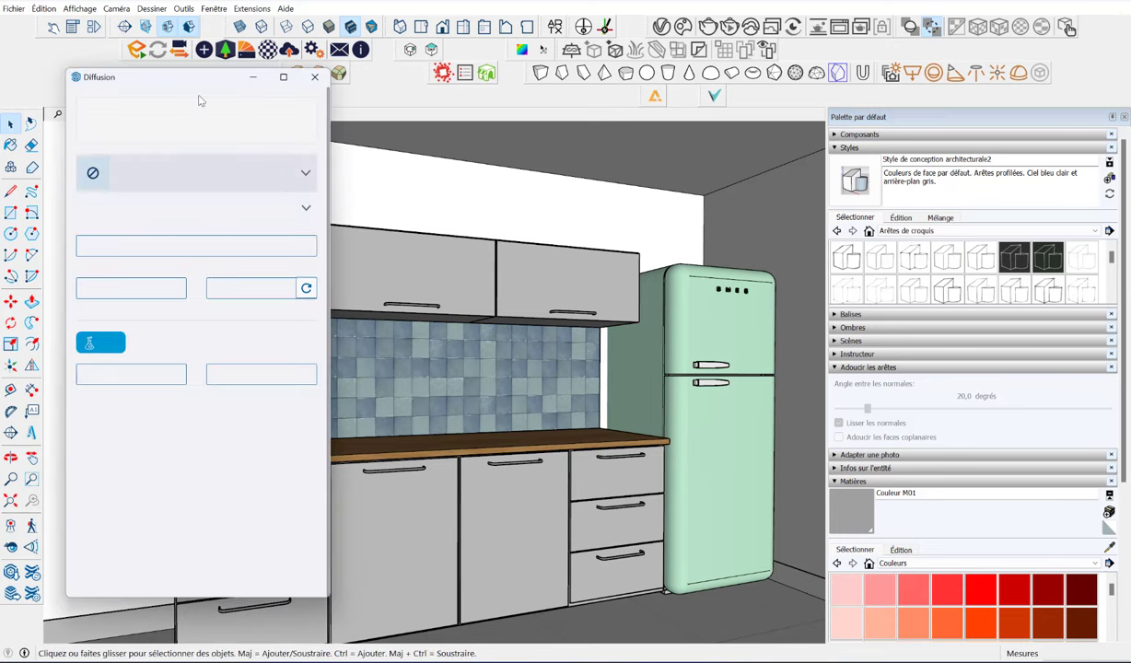
Step: Enter the Diffusion prompt 'cuisine moderne' and apply the Intérieur photoréaliste style
{"action": "left_click_drag", "start_coordinate": [170, 83], "coordinate": [185, 77]}
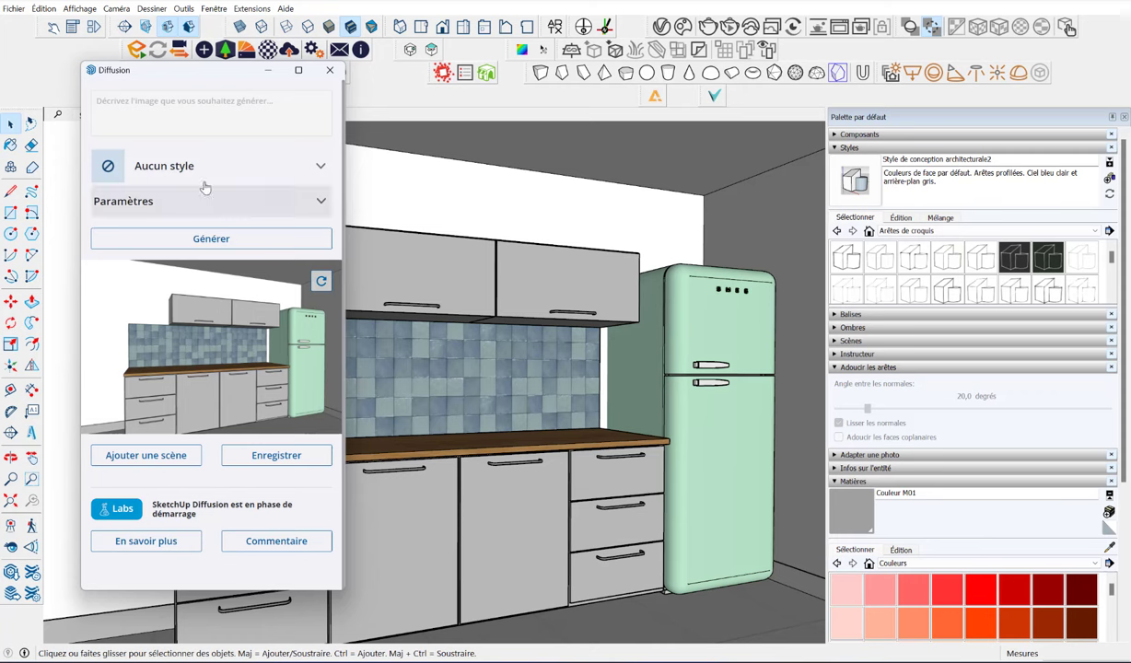
{"action": "left_click", "coordinate": [164, 101]}
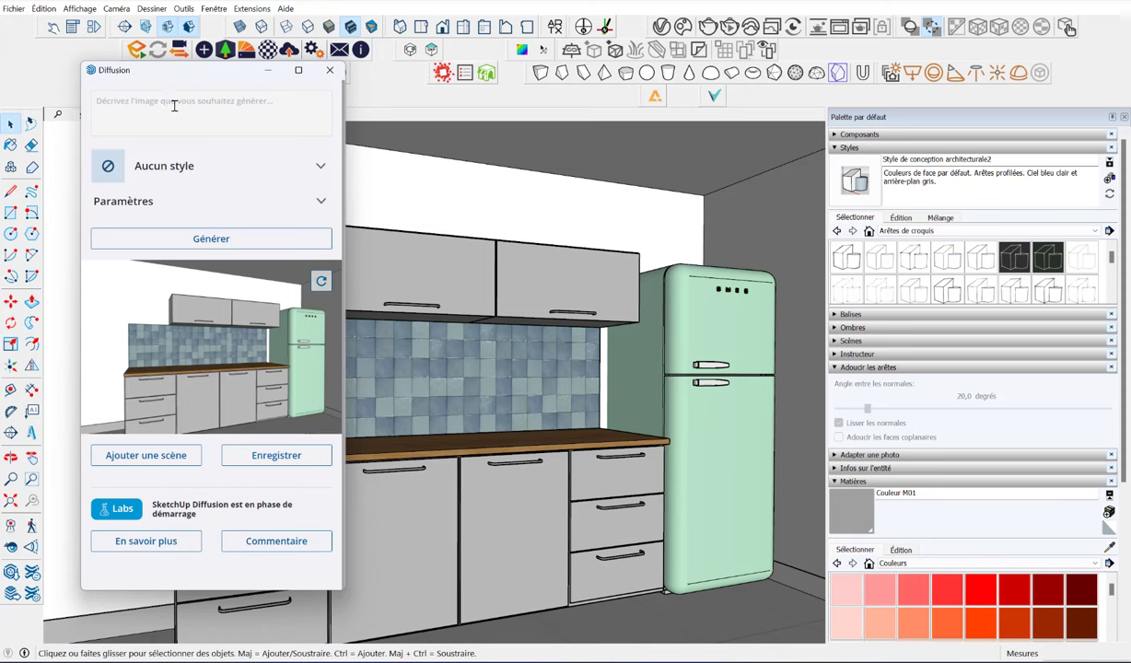
{"action": "type", "text": "cuisine moderne"}
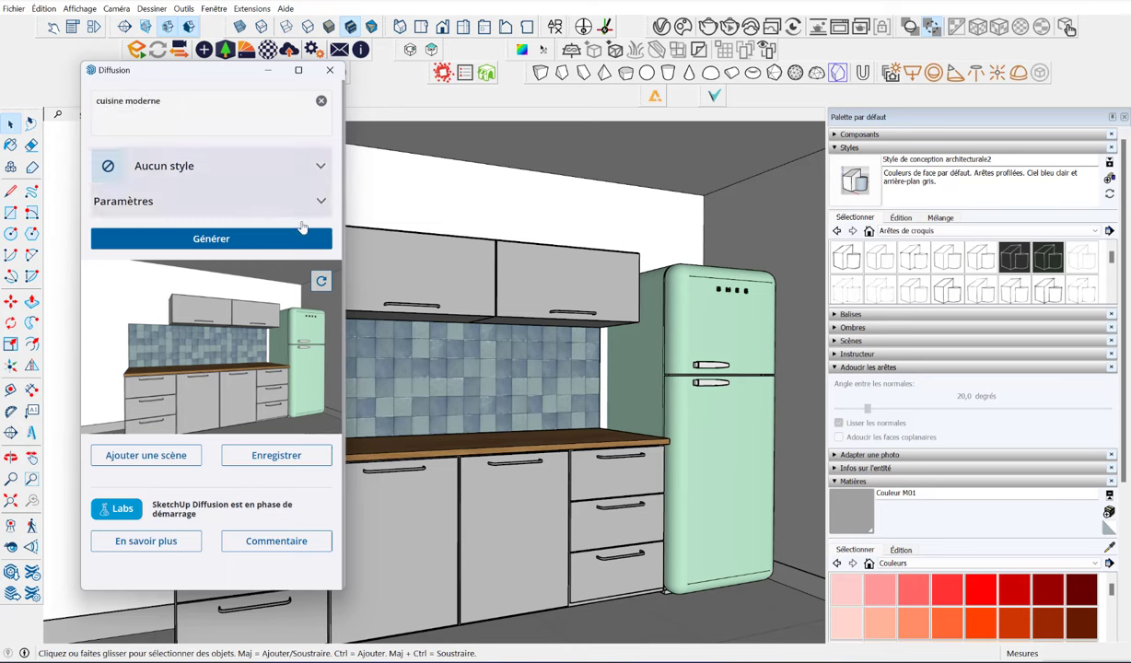
{"action": "left_click", "coordinate": [199, 169]}
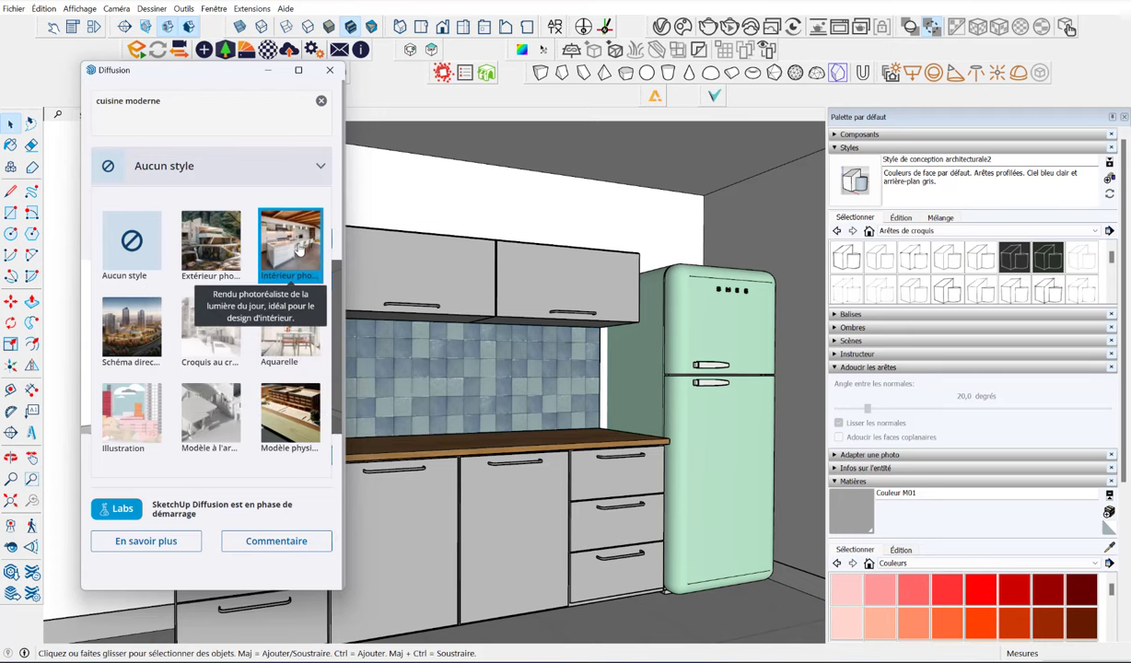
{"action": "left_click", "coordinate": [299, 238]}
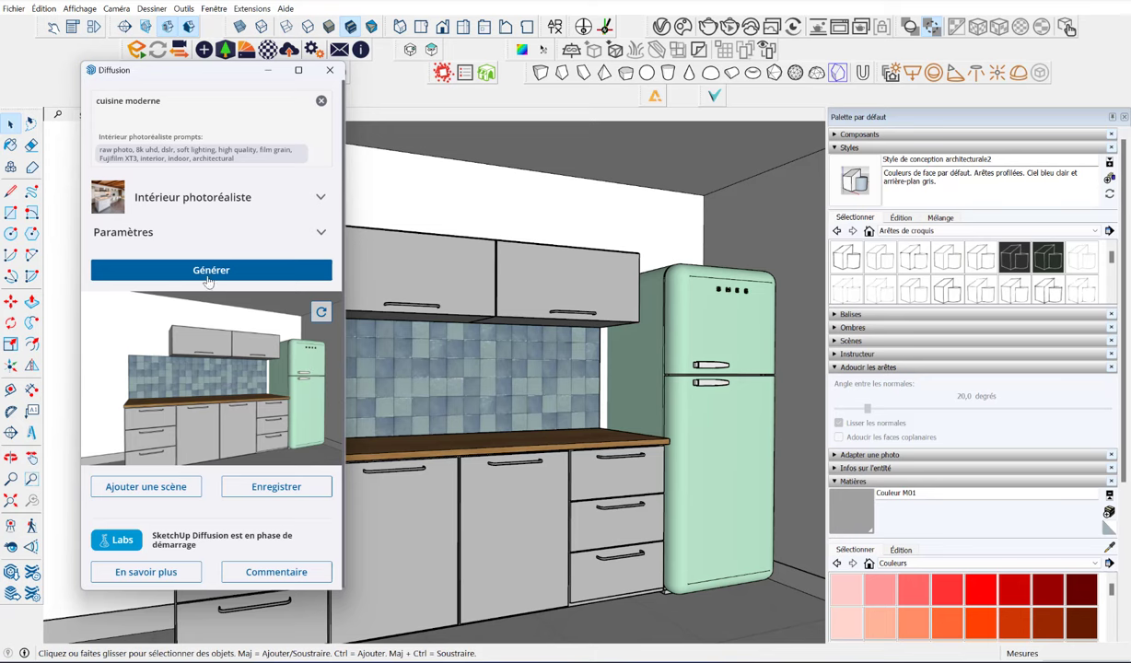
Step: Expand the Diffusion parameters and settle model-geometry respect at 1.2
{"action": "left_click", "coordinate": [164, 238]}
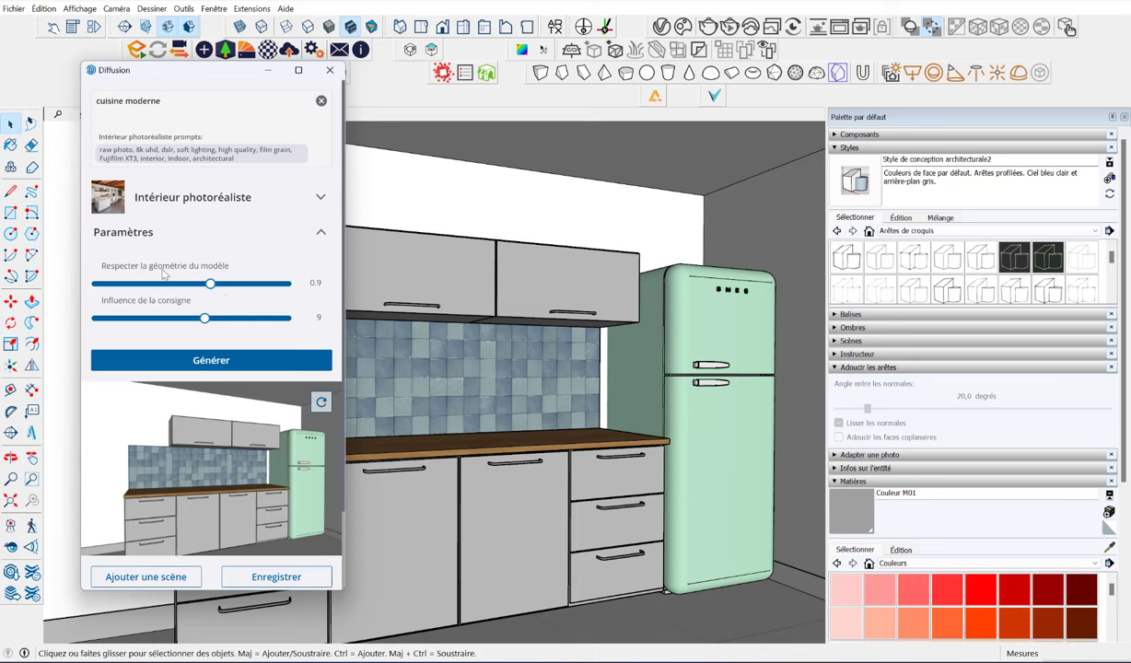
{"action": "left_click_drag", "start_coordinate": [210, 283], "coordinate": [223, 283]}
{"action": "left_click_drag", "start_coordinate": [223, 284], "coordinate": [248, 284]}
{"action": "left_click_drag", "start_coordinate": [247, 284], "coordinate": [172, 284]}
{"action": "left_click_drag", "start_coordinate": [169, 283], "coordinate": [248, 284]}
{"action": "left_click_drag", "start_coordinate": [249, 284], "coordinate": [287, 284]}
{"action": "left_click_drag", "start_coordinate": [287, 284], "coordinate": [249, 286]}
Step: Set prompt influence to 11 and start generating the kitchen renders
{"action": "mouse_move", "coordinate": [204, 318]}
{"action": "left_mouse_down"}
{"action": "mouse_move", "coordinate": [175, 318]}
{"action": "mouse_move", "coordinate": [232, 318]}
{"action": "mouse_move", "coordinate": [204, 318]}
{"action": "left_mouse_up"}
{"action": "mouse_move", "coordinate": [248, 284]}
{"action": "left_mouse_down"}
{"action": "mouse_move", "coordinate": [222, 284]}
{"action": "mouse_move", "coordinate": [256, 278]}
{"action": "left_mouse_up"}
{"action": "left_click_drag", "start_coordinate": [204, 318], "coordinate": [259, 318]}
{"action": "mouse_move", "coordinate": [260, 320]}
{"action": "left_mouse_down"}
{"action": "mouse_move", "coordinate": [241, 320]}
{"action": "mouse_move", "coordinate": [251, 319]}
{"action": "mouse_move", "coordinate": [248, 283]}
{"action": "left_mouse_up"}
{"action": "left_click", "coordinate": [212, 362]}
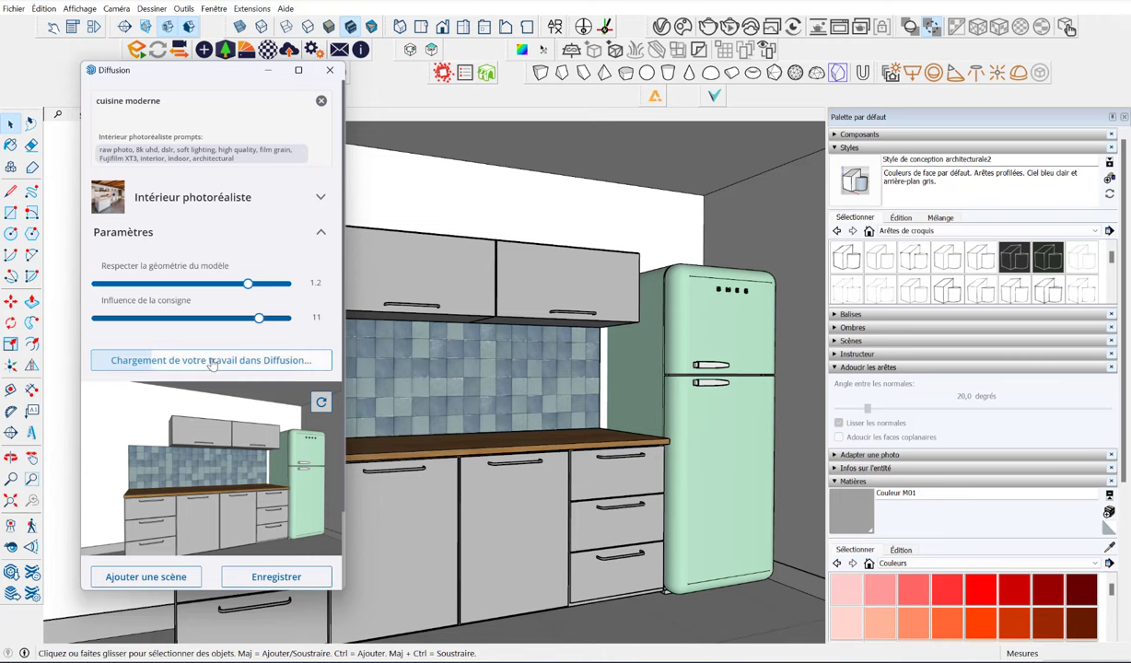
Step: Toggle the Diffusion window to full screen and back while the renders finish
{"action": "left_click", "coordinate": [299, 71]}
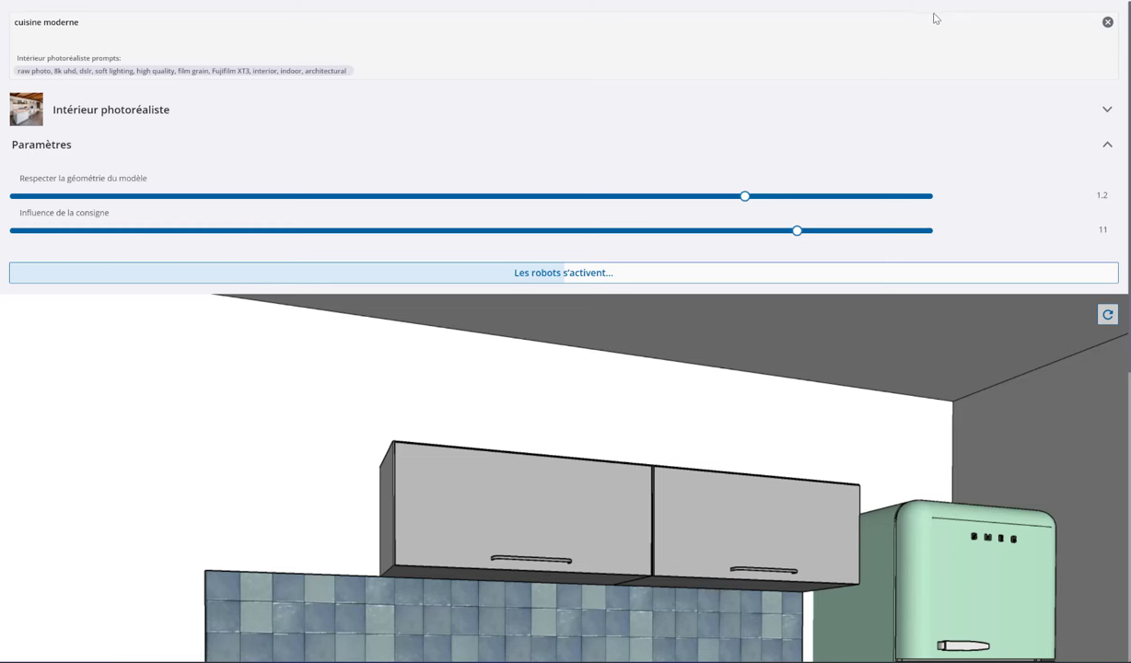
{"action": "left_click", "coordinate": [900, 17]}
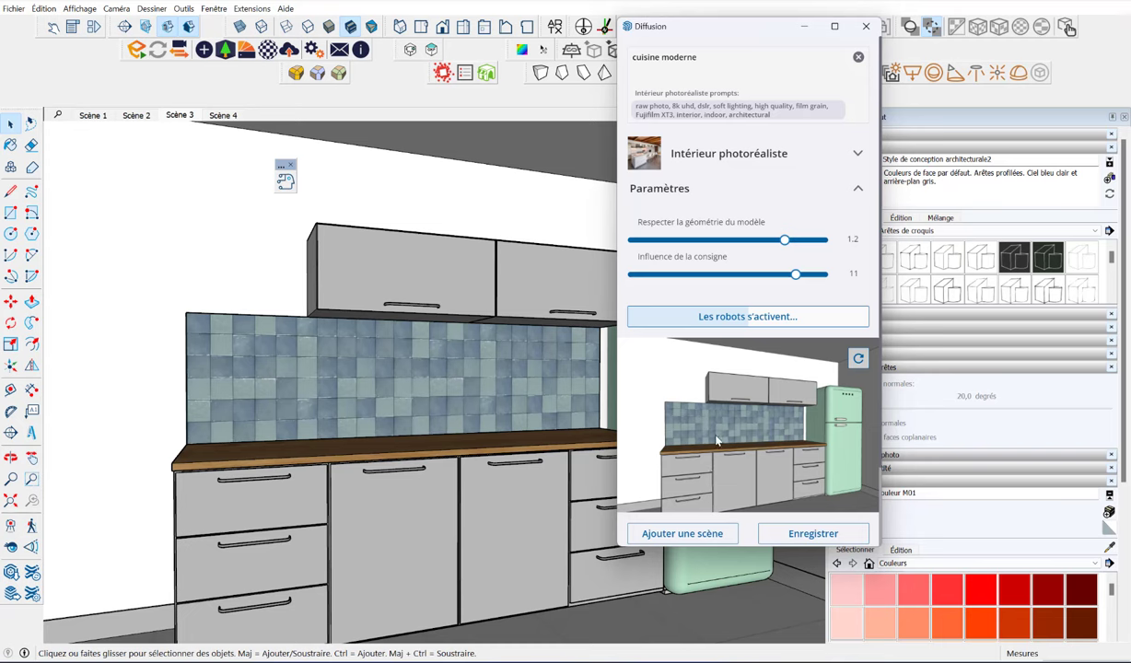
{"action": "scroll", "coordinate": [718, 441], "scroll_direction": "down", "scroll_amount": 2}
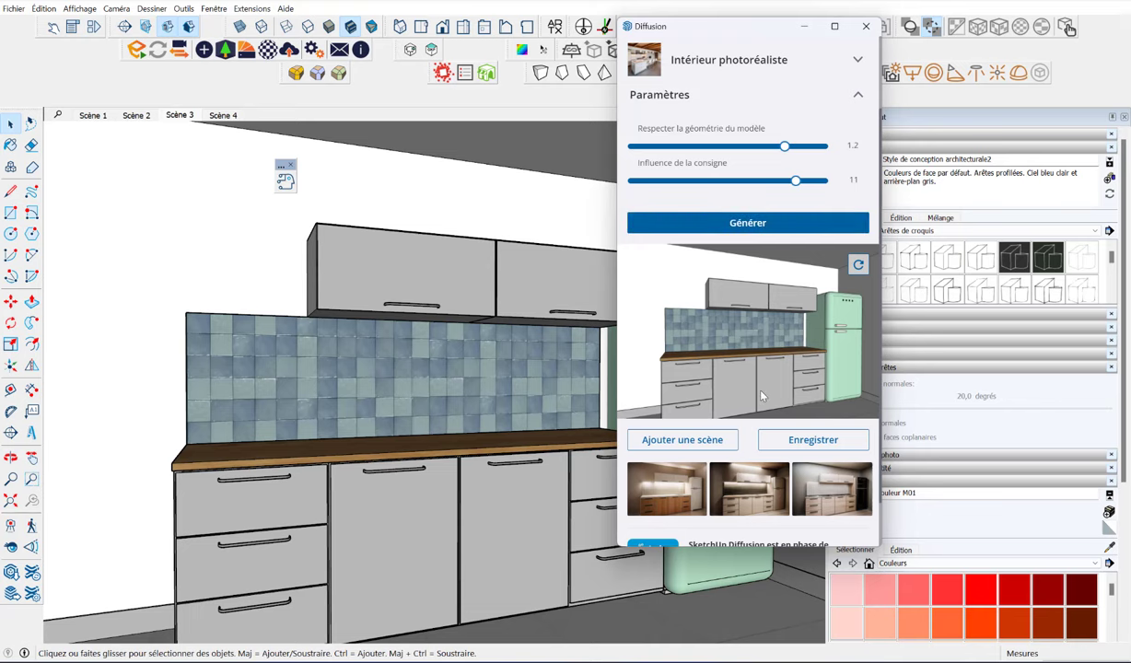
{"action": "scroll", "coordinate": [756, 387], "scroll_direction": "down", "scroll_amount": 2}
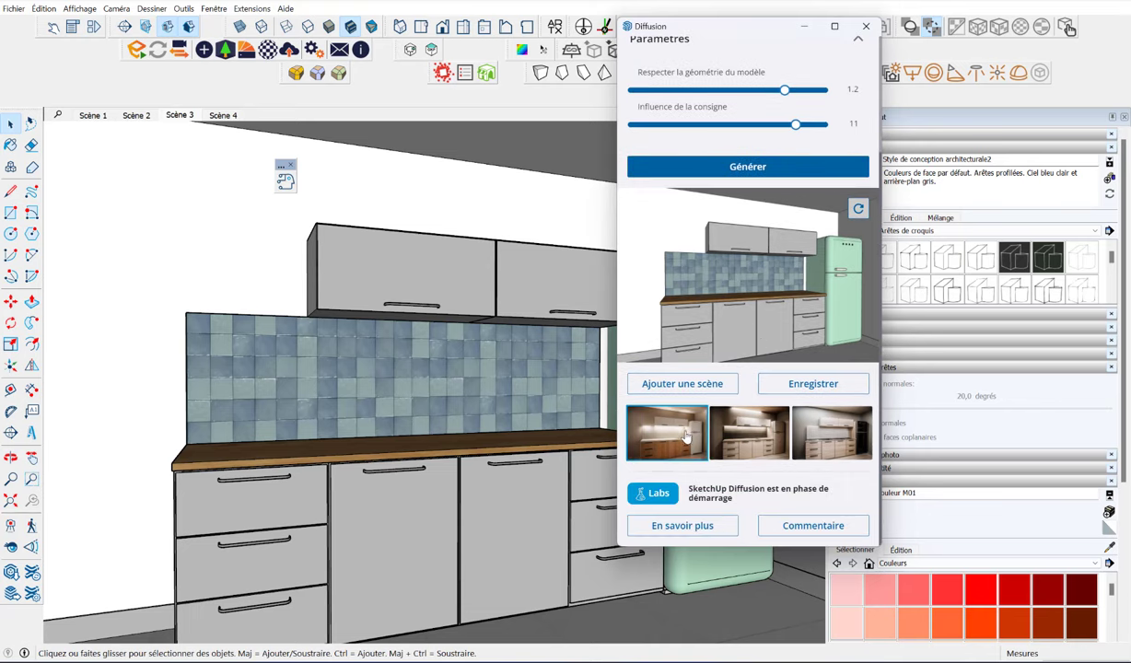
Step: Preview the first render full screen, then feature the cream-cabinet, dark-tile render
{"action": "left_click", "coordinate": [659, 420]}
{"action": "left_click", "coordinate": [835, 27]}
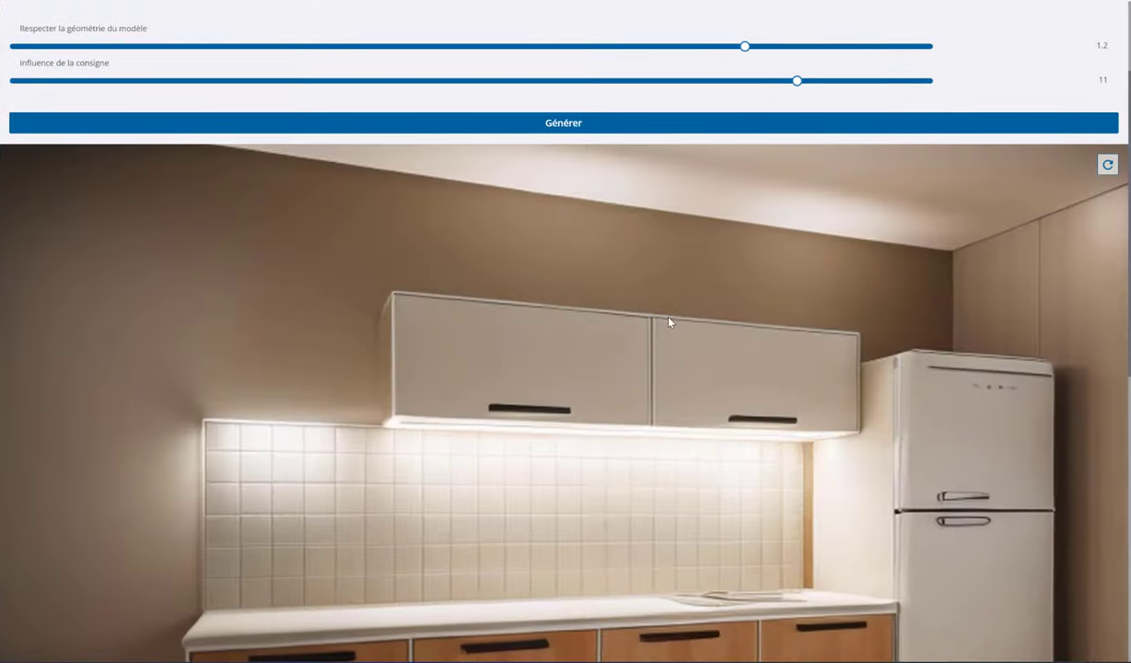
{"action": "scroll", "coordinate": [670, 322], "scroll_direction": "down", "scroll_amount": 3}
{"action": "scroll", "coordinate": [670, 321], "scroll_direction": "up", "scroll_amount": 1}
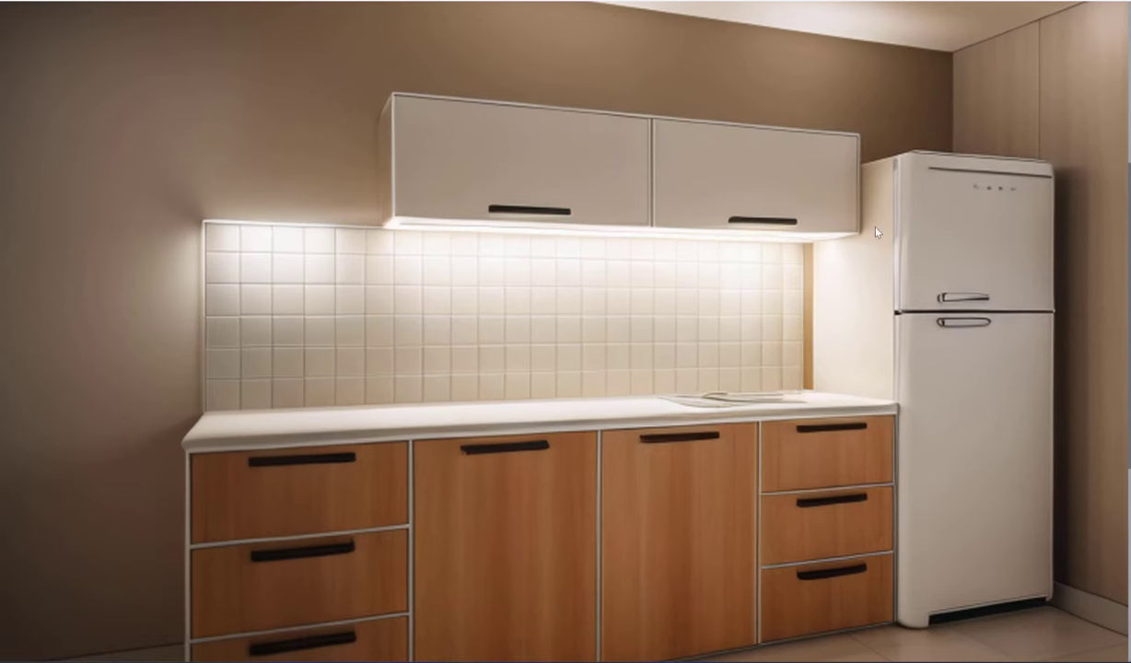
{"action": "scroll", "coordinate": [637, 421], "scroll_direction": "down", "scroll_amount": 1}
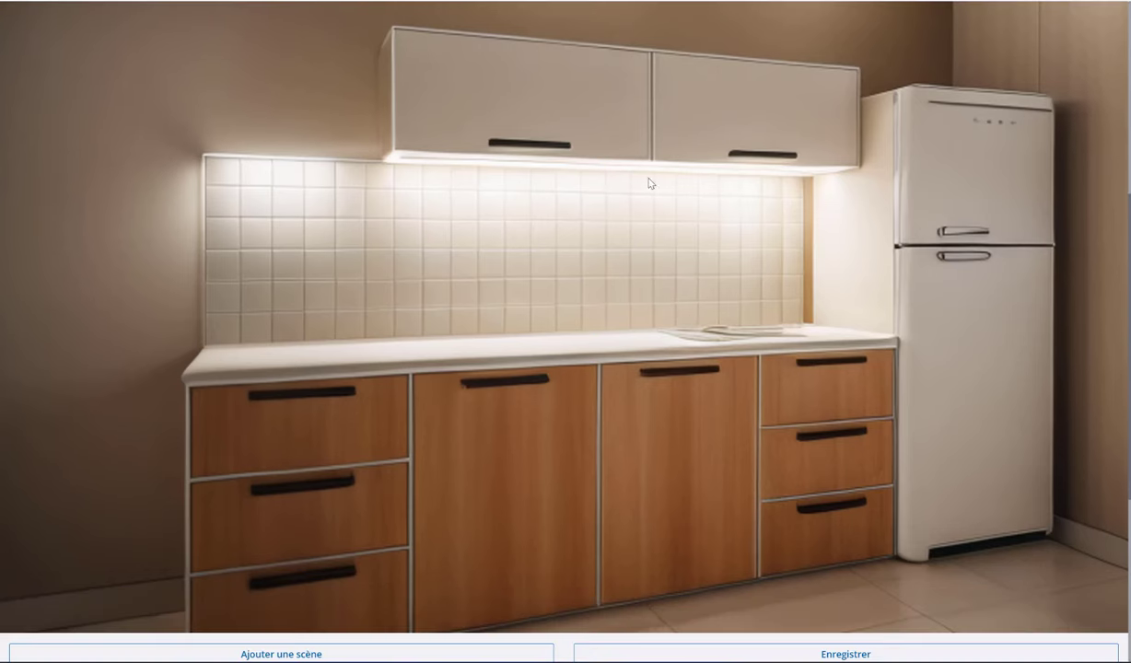
{"action": "scroll", "coordinate": [581, 491], "scroll_direction": "down", "scroll_amount": 4}
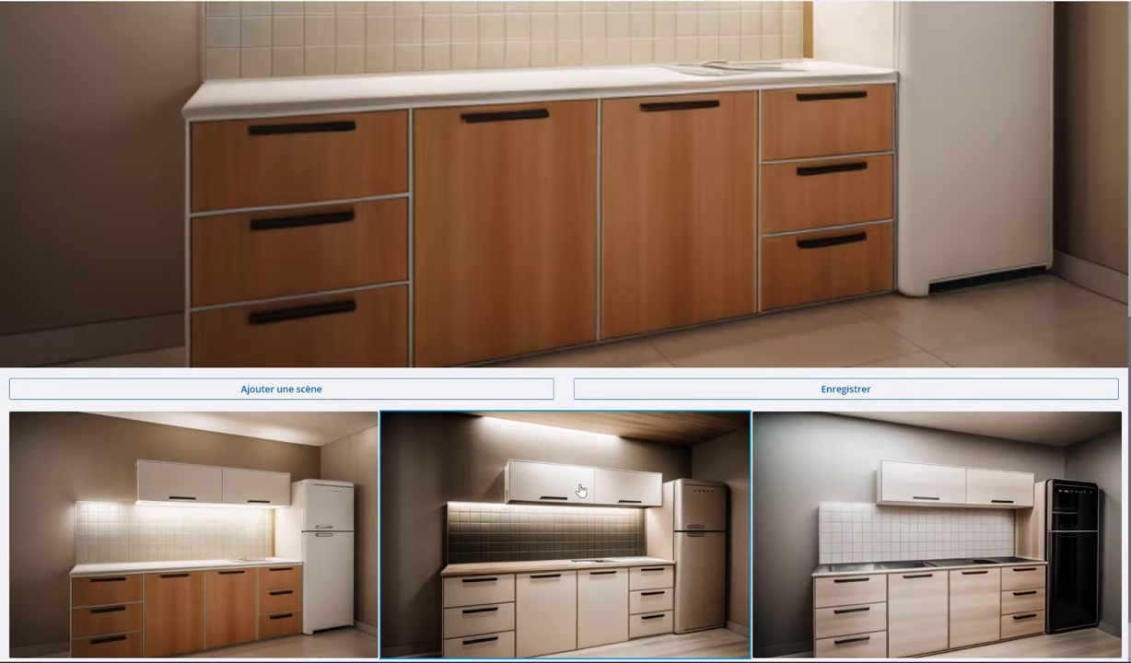
{"action": "left_click", "coordinate": [502, 508]}
{"action": "scroll", "coordinate": [586, 300], "scroll_direction": "up", "scroll_amount": 4}
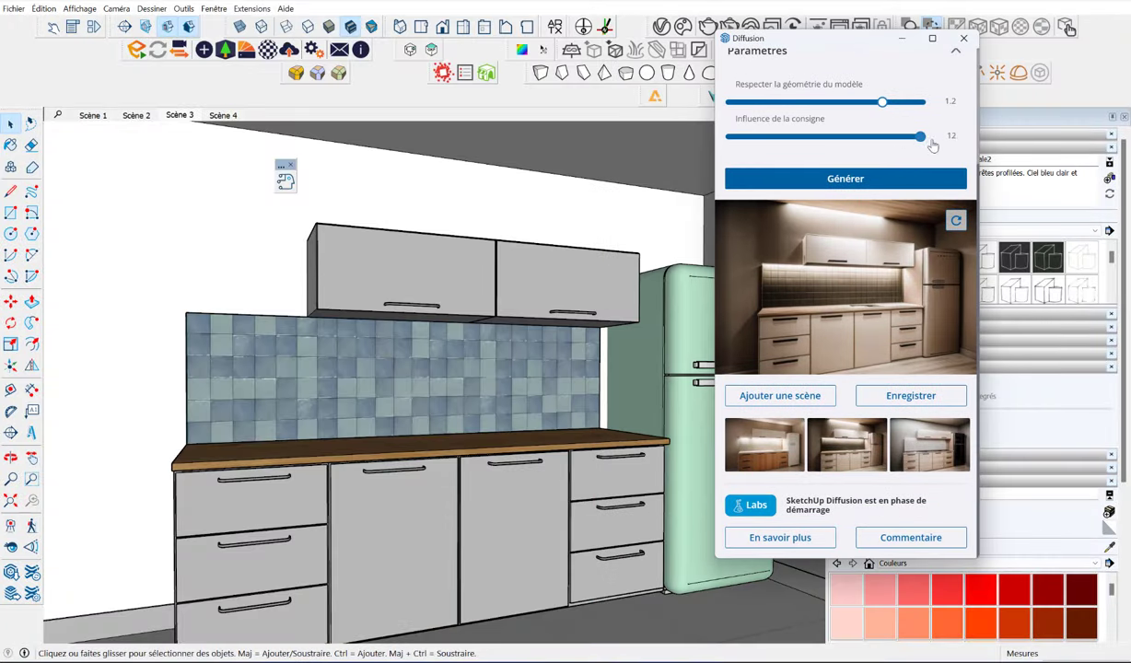
{"action": "type", "text": "cuisine moderne bla"}
Step: Change the prompt to 'cuisine moderne blanche, carreaux', set influence 12, and generate three more renders
{"action": "scroll", "coordinate": [824, 116], "scroll_direction": "up", "scroll_amount": 2}
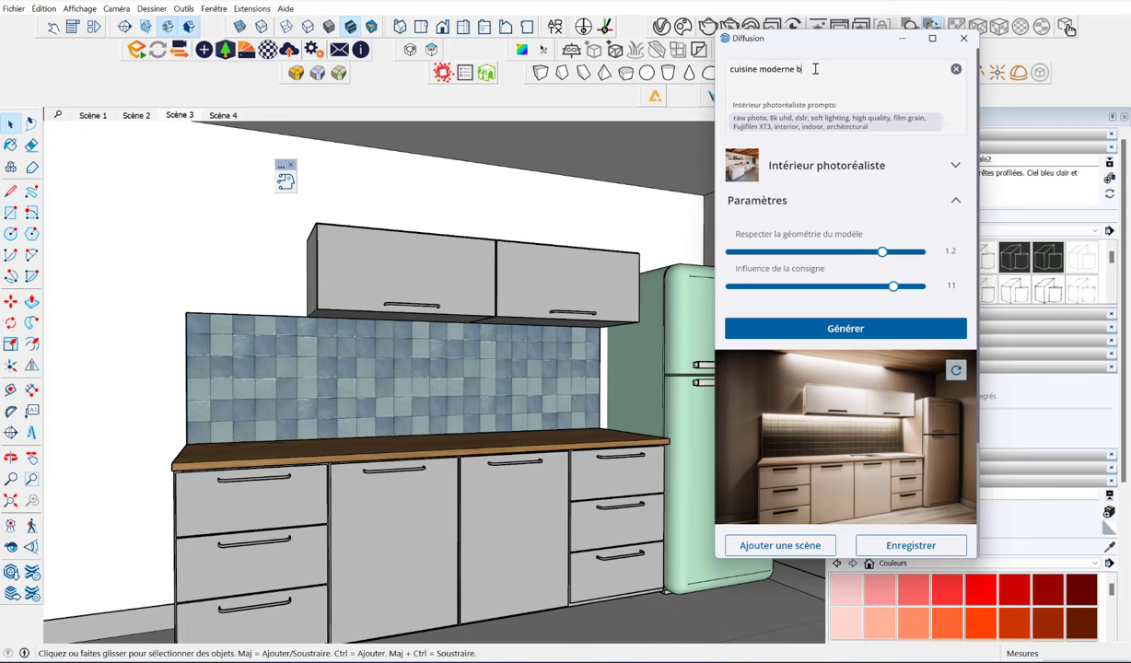
{"action": "type", "text": "lanche, carreaux"}
{"action": "mouse_move", "coordinate": [882, 251]}
{"action": "left_mouse_down"}
{"action": "mouse_move", "coordinate": [921, 252]}
{"action": "mouse_move", "coordinate": [882, 252]}
{"action": "mouse_move", "coordinate": [920, 285]}
{"action": "left_mouse_up"}
{"action": "left_click", "coordinate": [861, 329]}
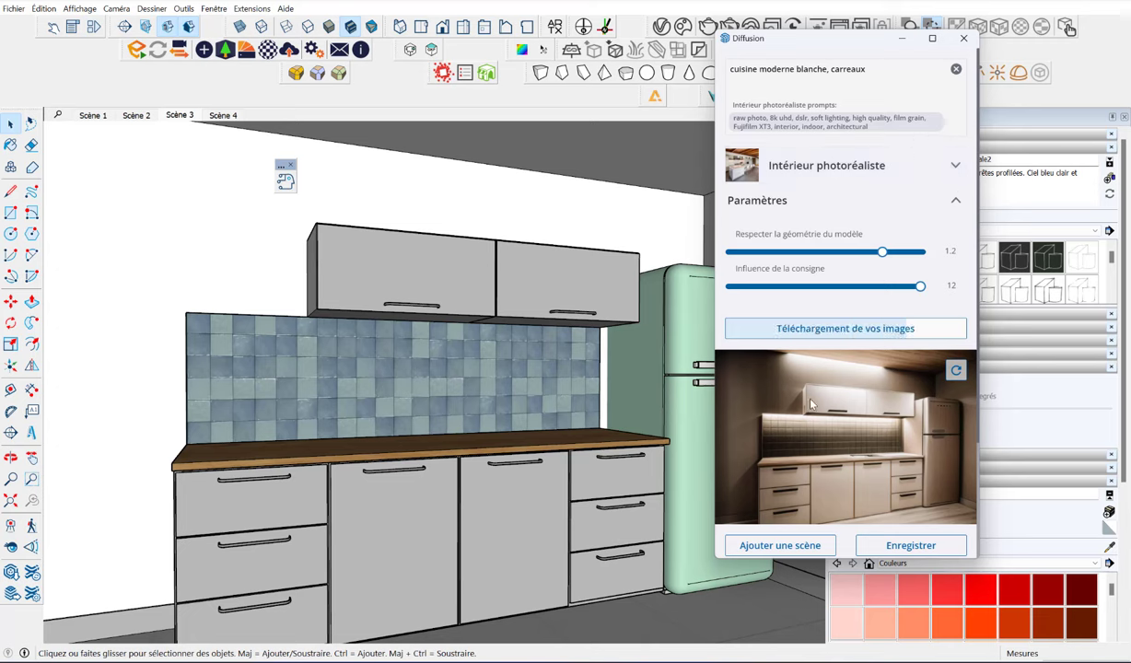
{"action": "scroll", "coordinate": [811, 403], "scroll_direction": "down", "scroll_amount": 3}
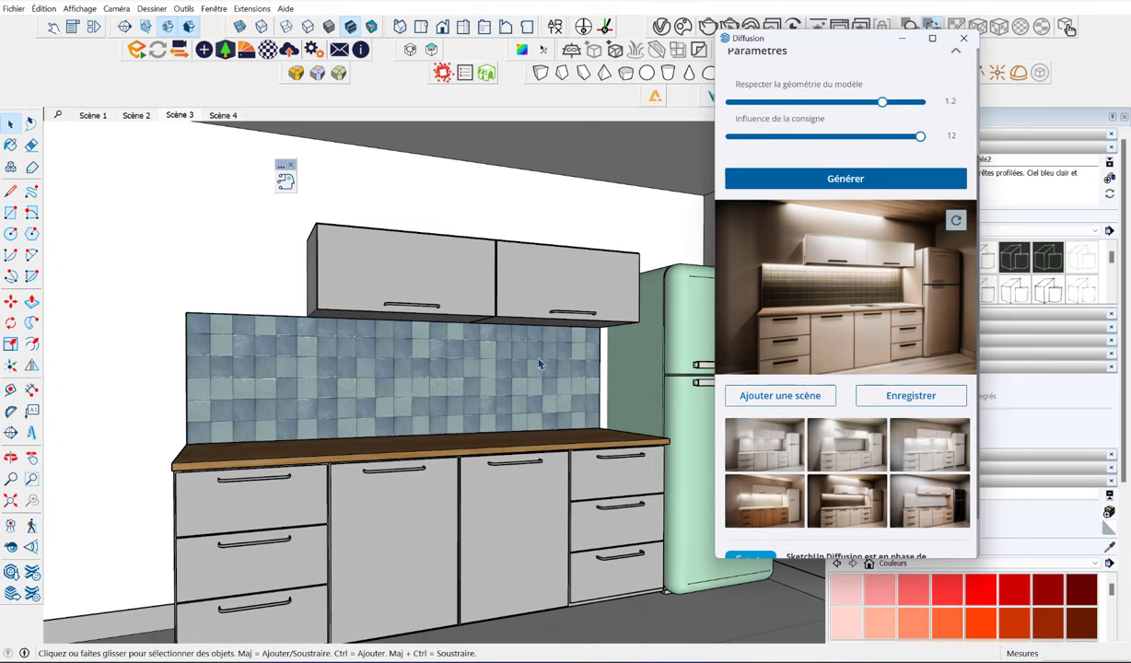
Step: Compare the three new kitchen renders full screen, including the taupe-cabinet variant
{"action": "left_click", "coordinate": [774, 444]}
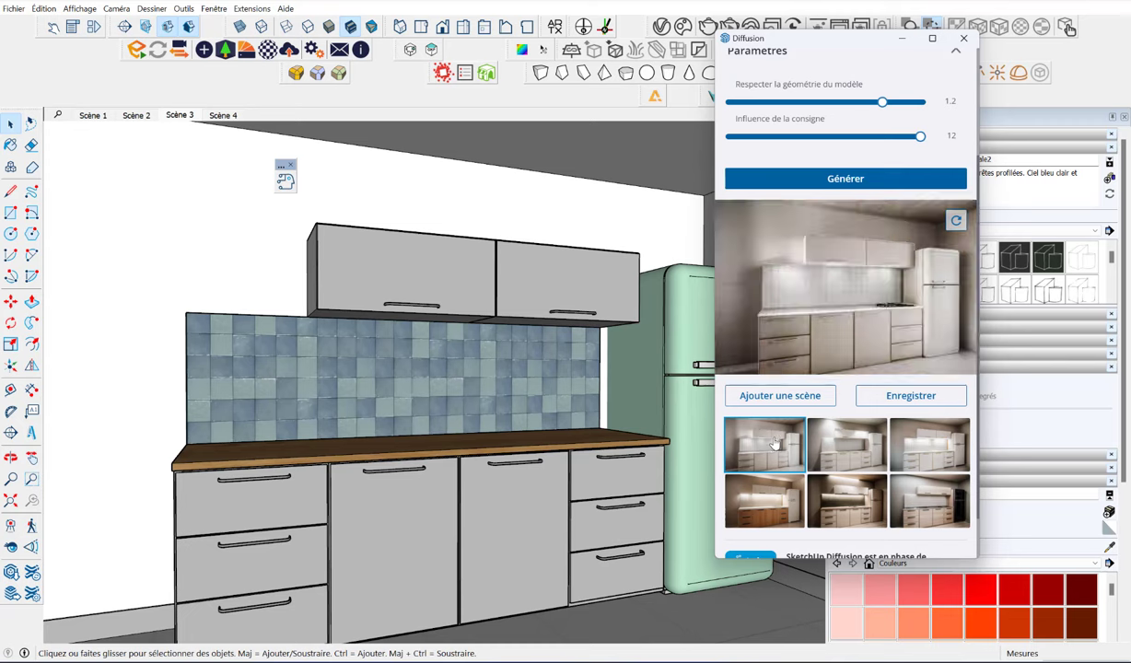
{"action": "left_click", "coordinate": [850, 453]}
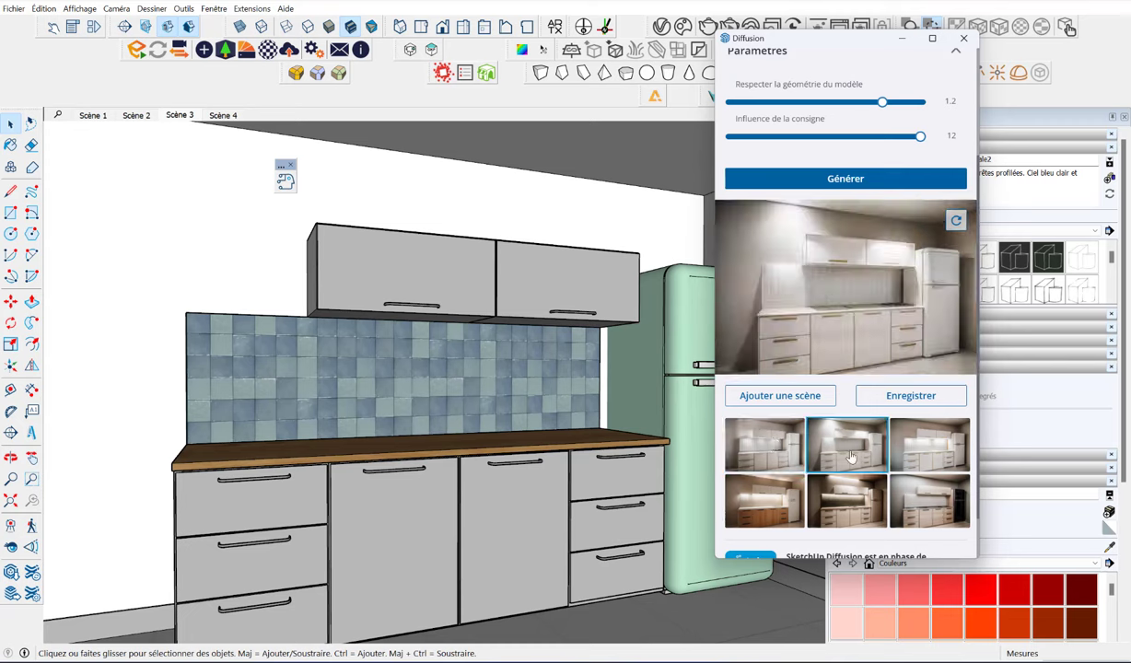
{"action": "left_click", "coordinate": [883, 431]}
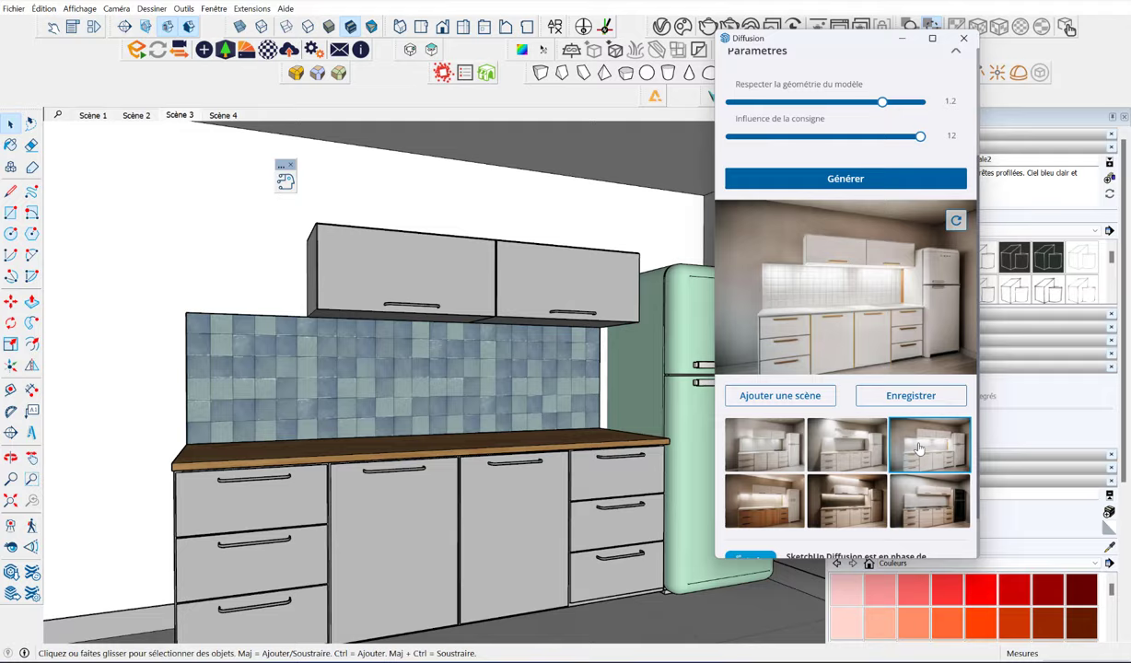
{"action": "left_click", "coordinate": [935, 37]}
{"action": "scroll", "coordinate": [647, 378], "scroll_direction": "down", "scroll_amount": 3}
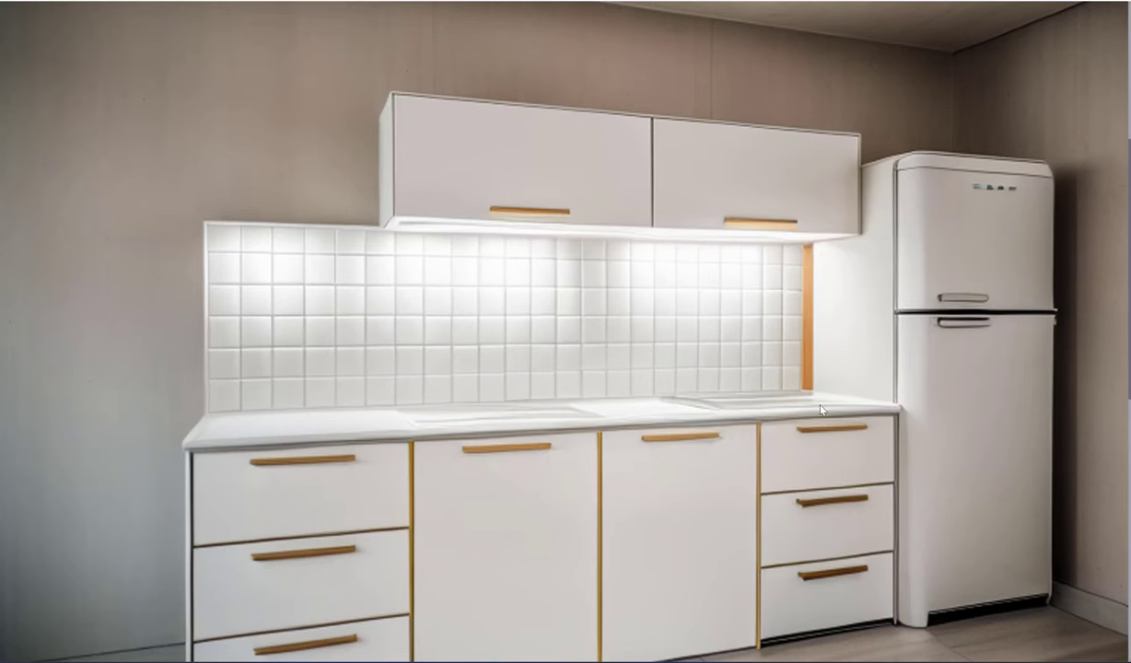
{"action": "scroll", "coordinate": [674, 418], "scroll_direction": "down", "scroll_amount": 3}
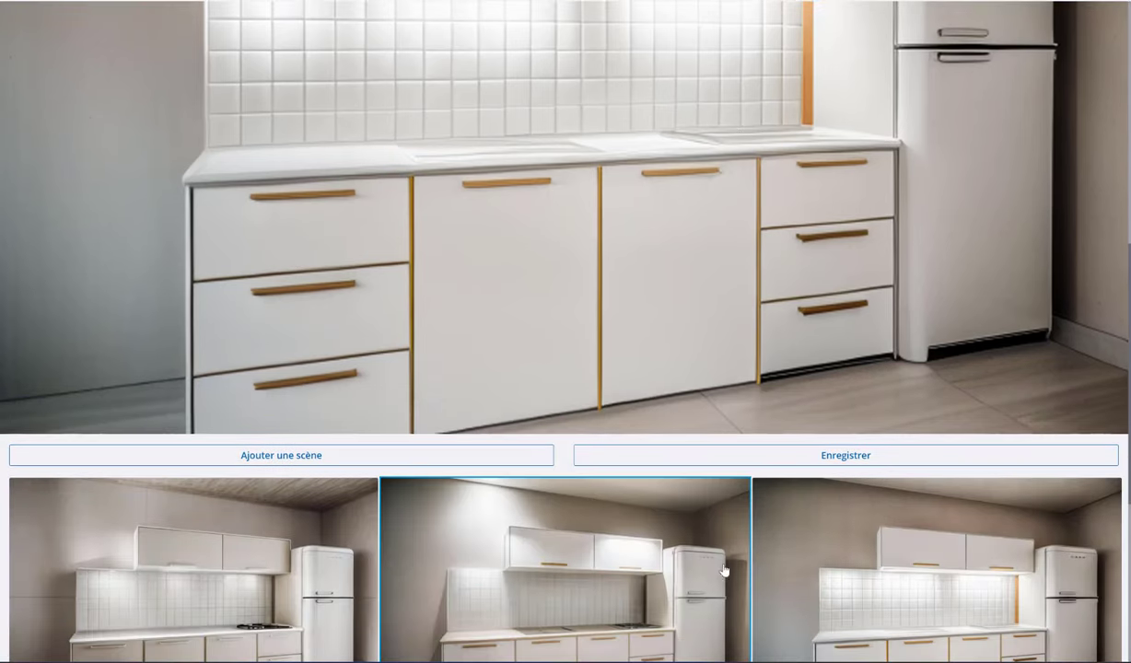
{"action": "left_click", "coordinate": [589, 589]}
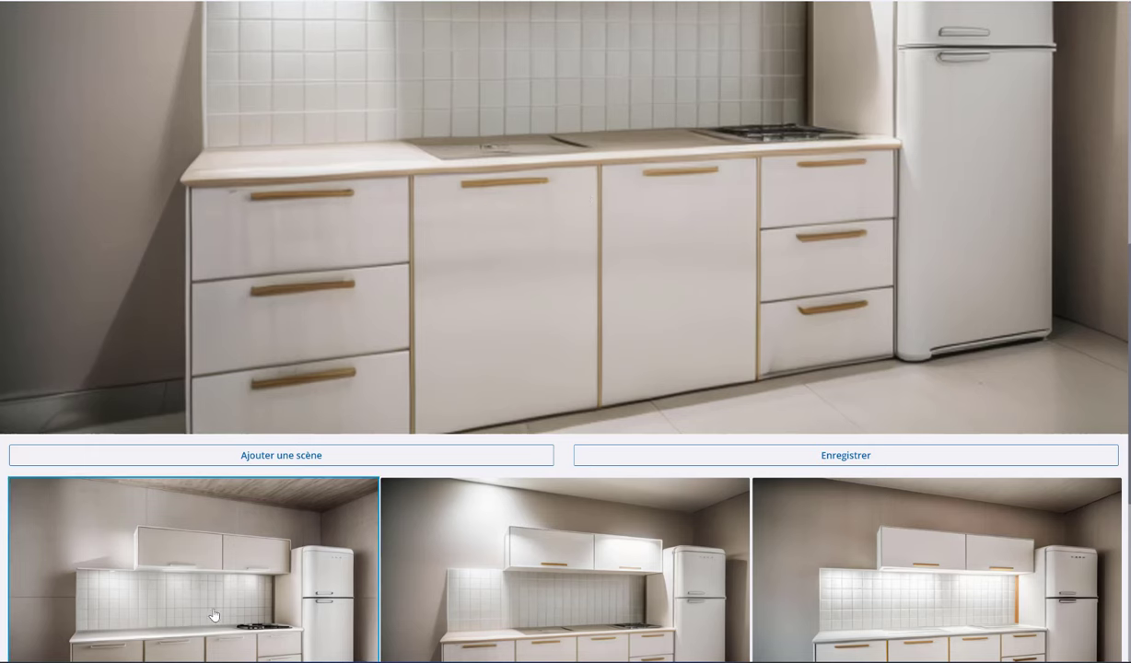
{"action": "left_click", "coordinate": [118, 612]}
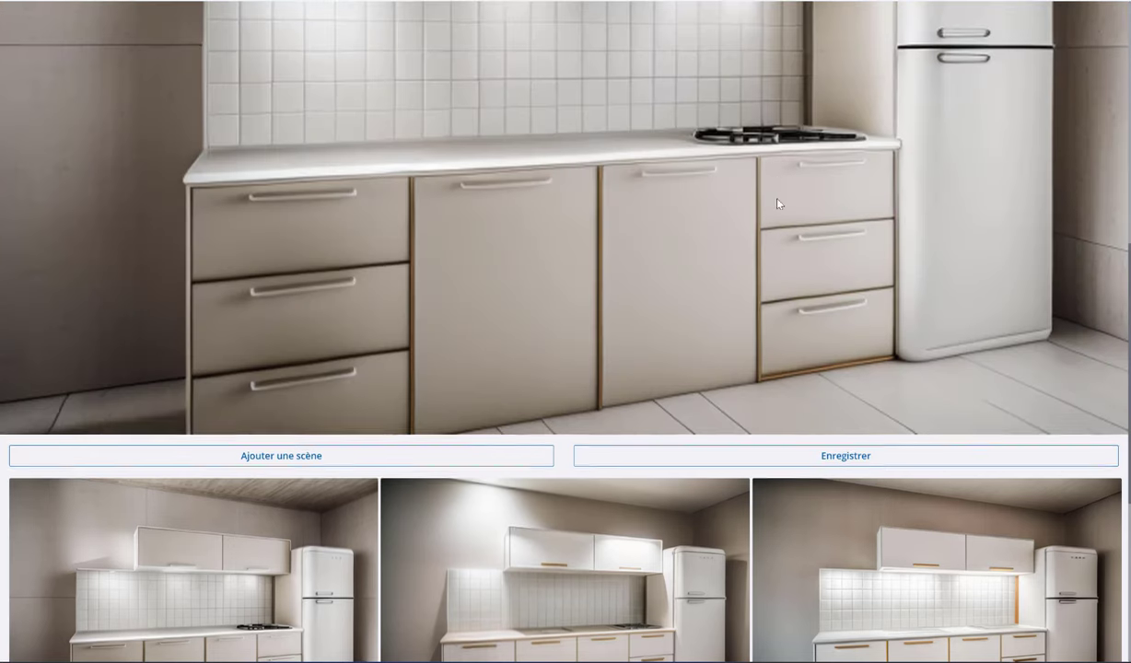
{"action": "scroll", "coordinate": [777, 212], "scroll_direction": "up", "scroll_amount": 2}
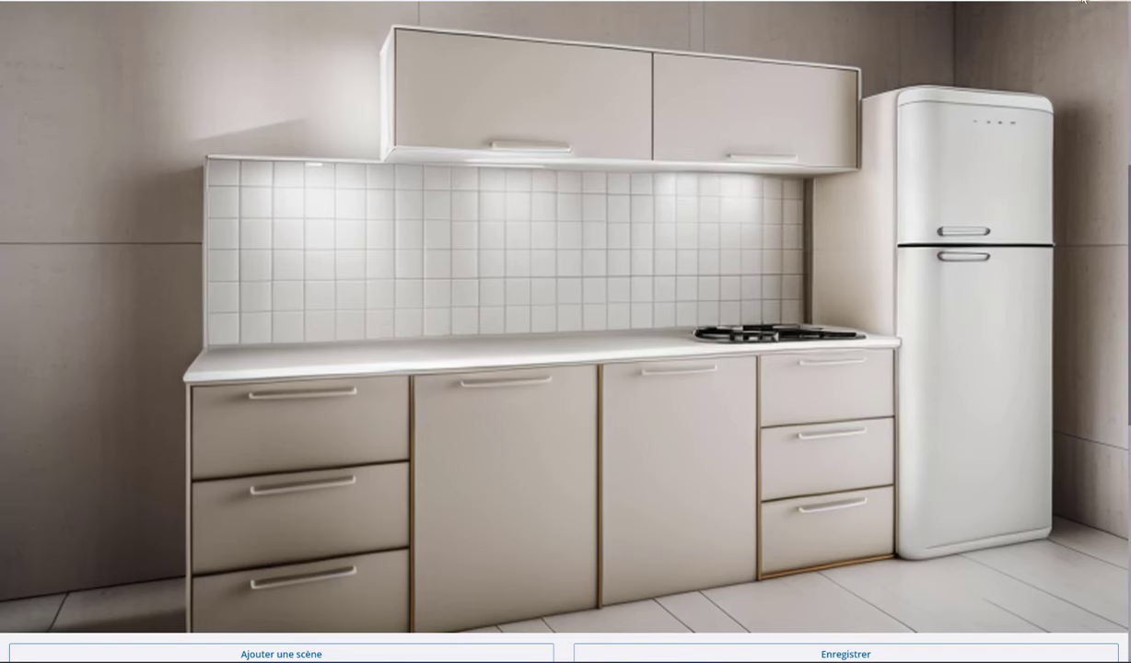
Step: Return Diffusion to a side panel beside the model with the prompt visible
{"action": "left_click", "coordinate": [1068, 4]}
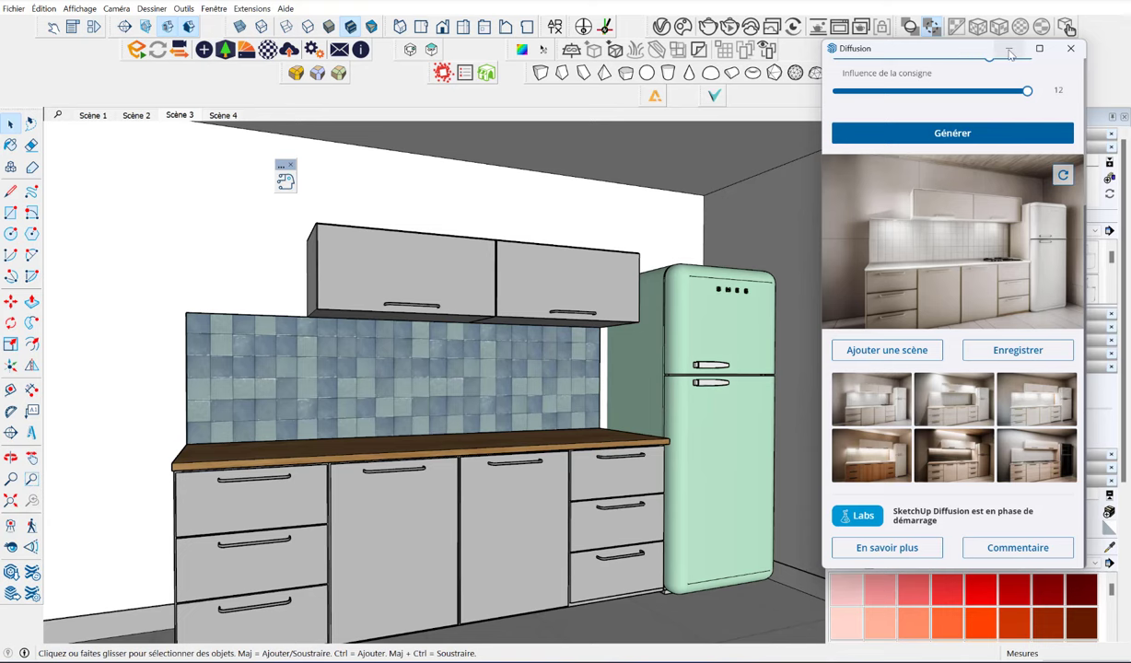
{"action": "left_click", "coordinate": [1011, 53]}
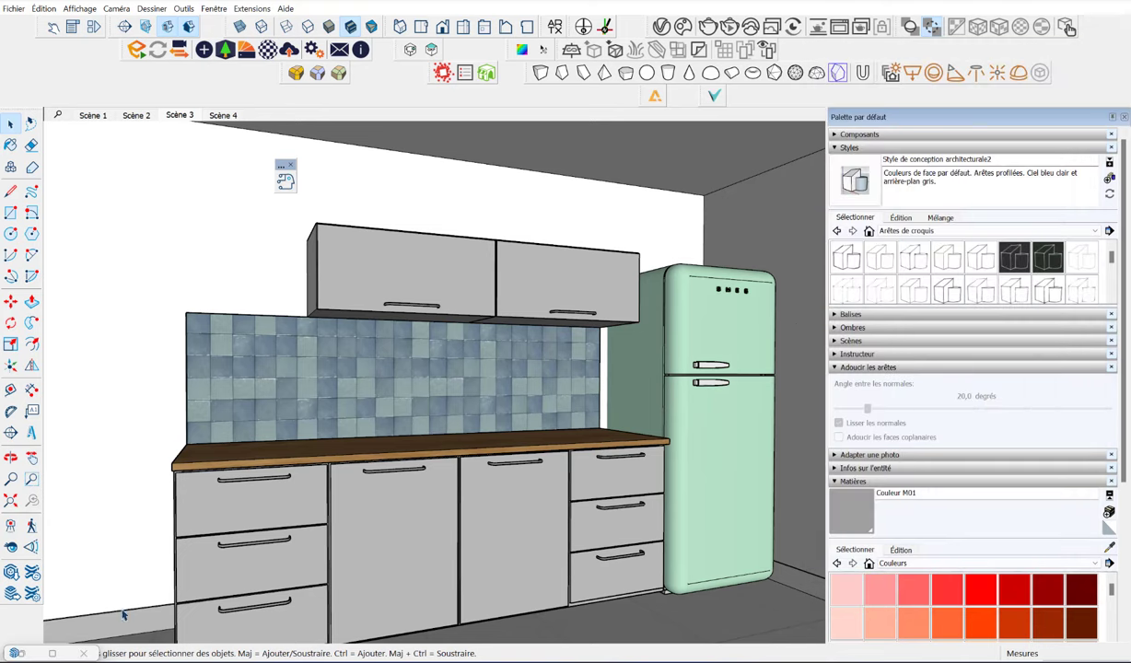
{"action": "left_click", "coordinate": [51, 651]}
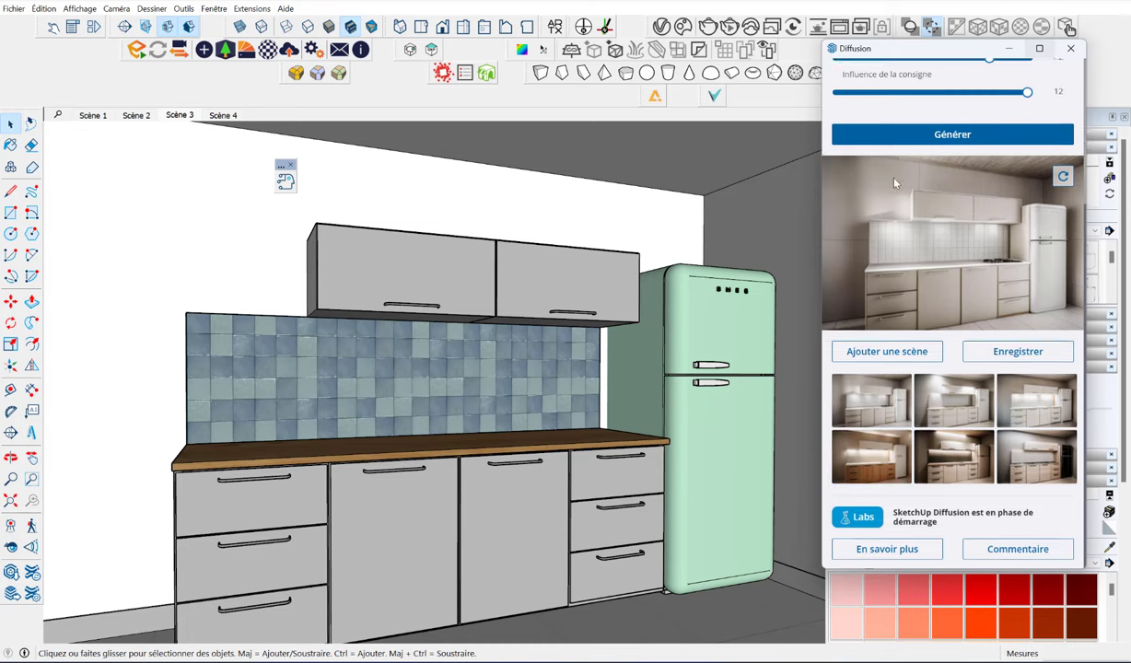
{"action": "scroll", "coordinate": [858, 170], "scroll_direction": "up", "scroll_amount": 3}
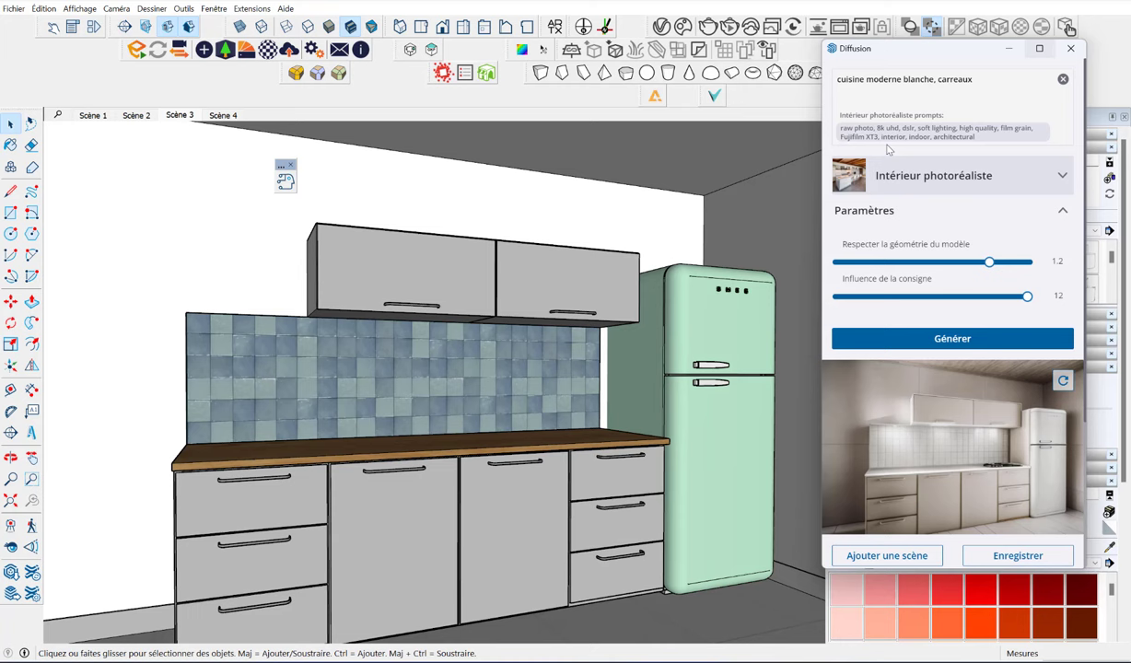
Step: Add 'zelliges' and 'plan de travail en bois' to the prompt, set geometry 1.5, influence 12, and generate
{"action": "left_click", "coordinate": [984, 85]}
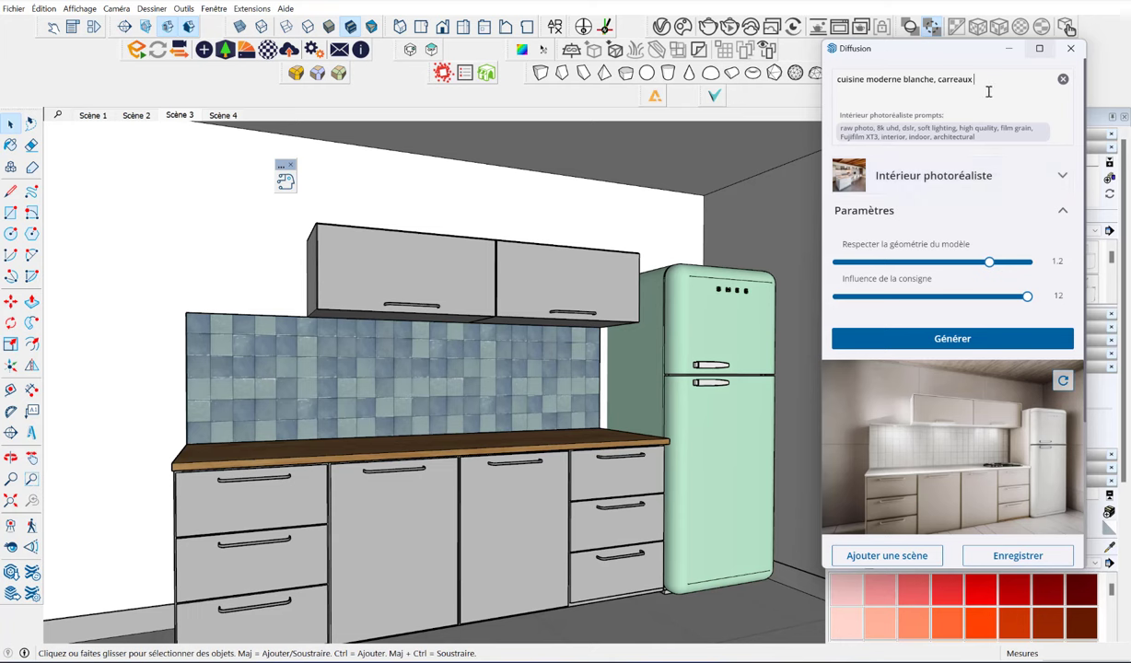
{"action": "type", "text": "ges,"}
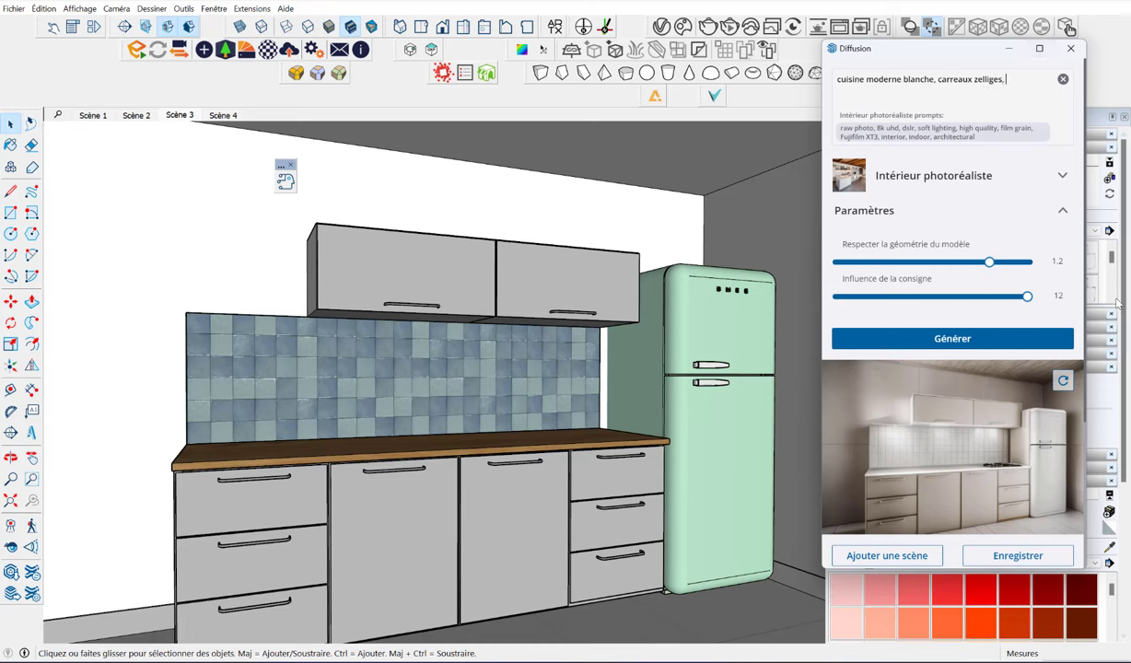
{"action": "mouse_move", "coordinate": [963, 262]}
{"action": "left_mouse_down"}
{"action": "mouse_move", "coordinate": [1025, 304]}
{"action": "mouse_move", "coordinate": [949, 297]}
{"action": "mouse_move", "coordinate": [965, 304]}
{"action": "left_mouse_up"}
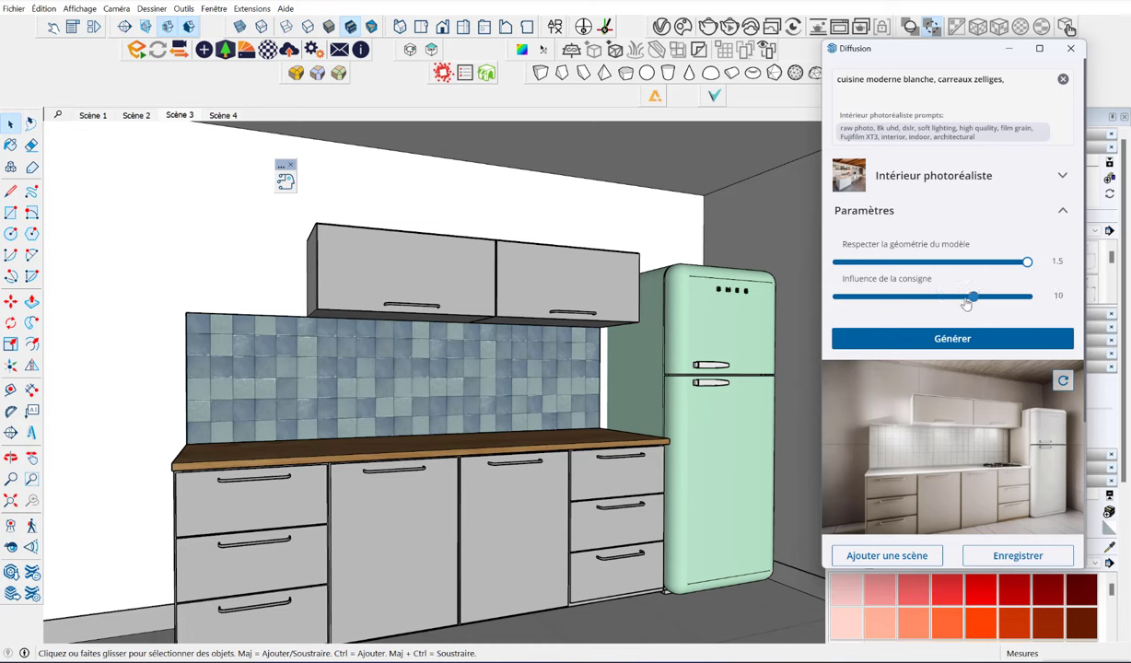
{"action": "left_click", "coordinate": [1023, 84]}
{"action": "type", "text": "n"}
{"action": "type", "text": " de travail en bois"}
{"action": "left_click_drag", "start_coordinate": [974, 296], "coordinate": [1027, 296]}
{"action": "left_click", "coordinate": [1006, 342]}
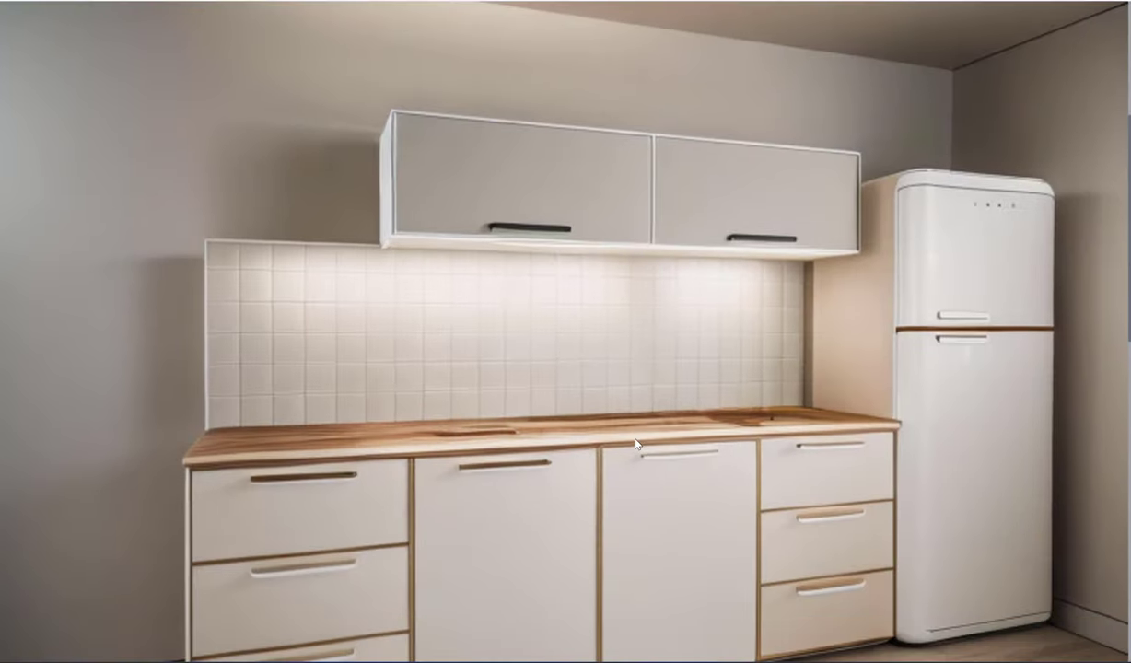
Step: Compare the new zellige-tile render variants large, then shrink Diffusion back to a side panel
{"action": "scroll", "coordinate": [636, 444], "scroll_direction": "down", "scroll_amount": 5}
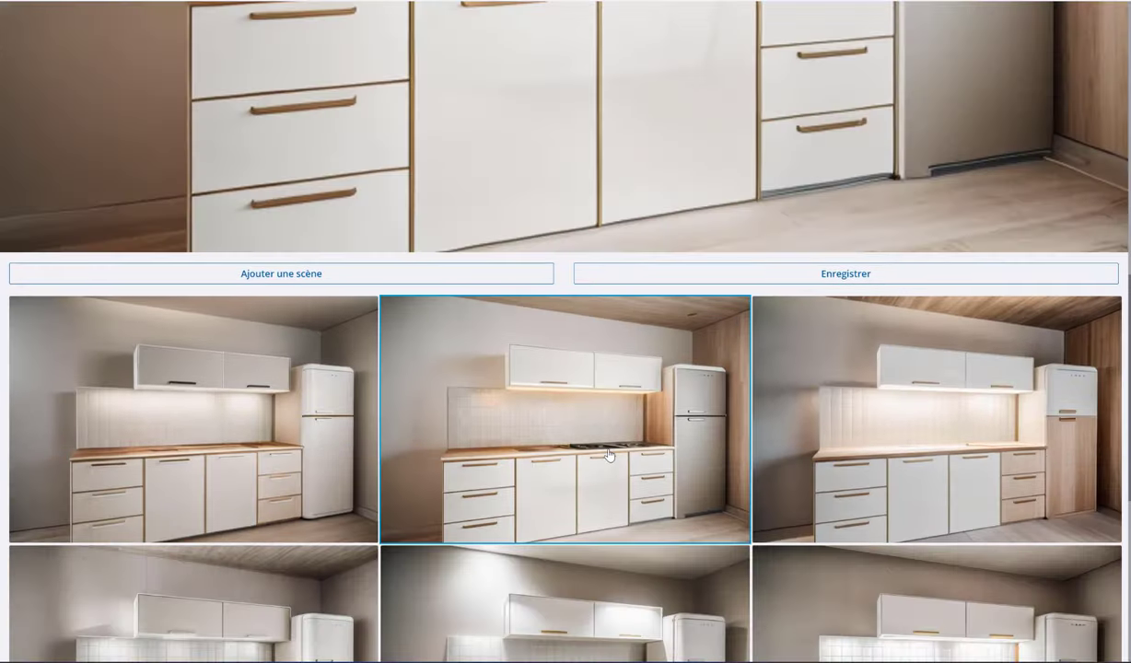
{"action": "scroll", "coordinate": [608, 454], "scroll_direction": "up", "scroll_amount": 3}
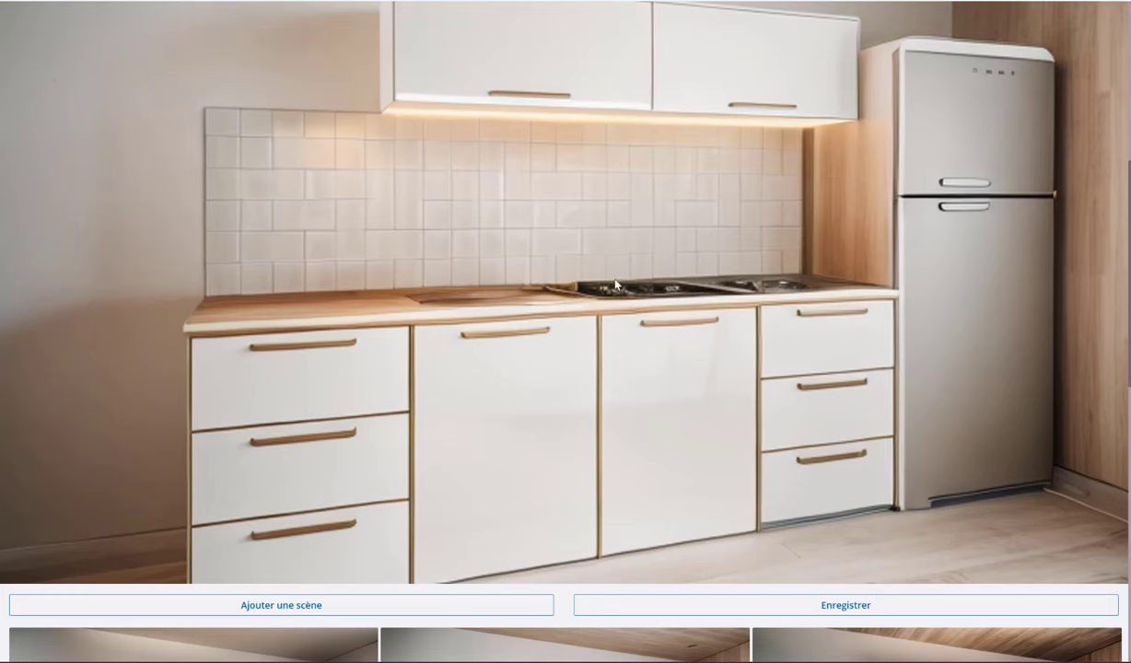
{"action": "scroll", "coordinate": [750, 375], "scroll_direction": "down", "scroll_amount": 3}
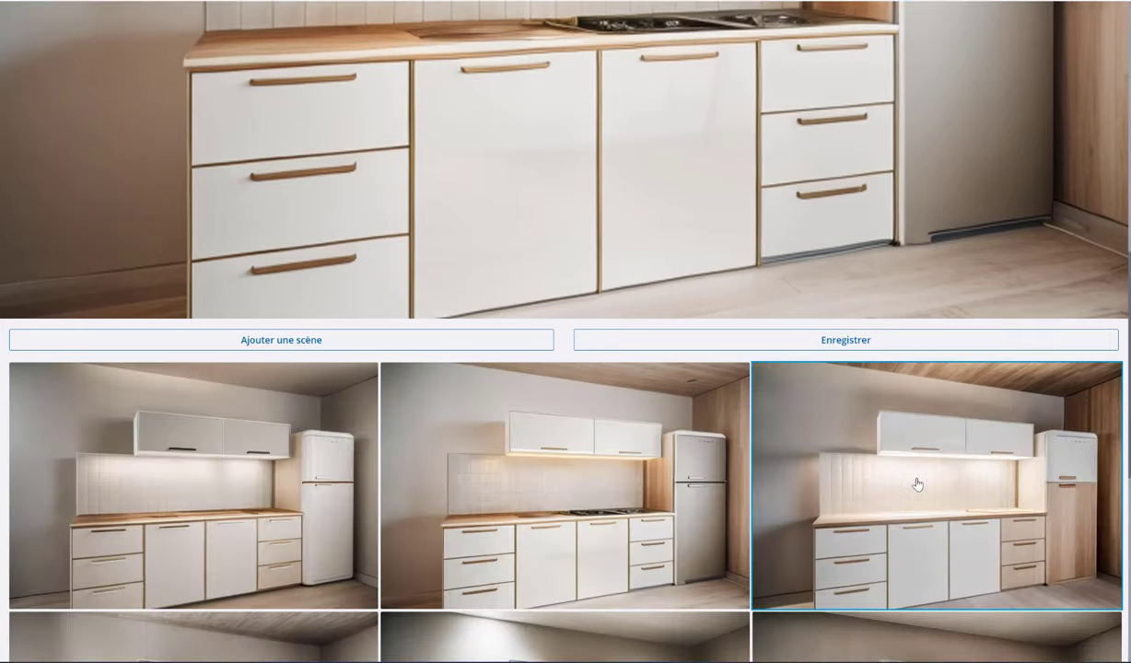
{"action": "left_click", "coordinate": [787, 385]}
{"action": "scroll", "coordinate": [657, 589], "scroll_direction": "down", "scroll_amount": 1}
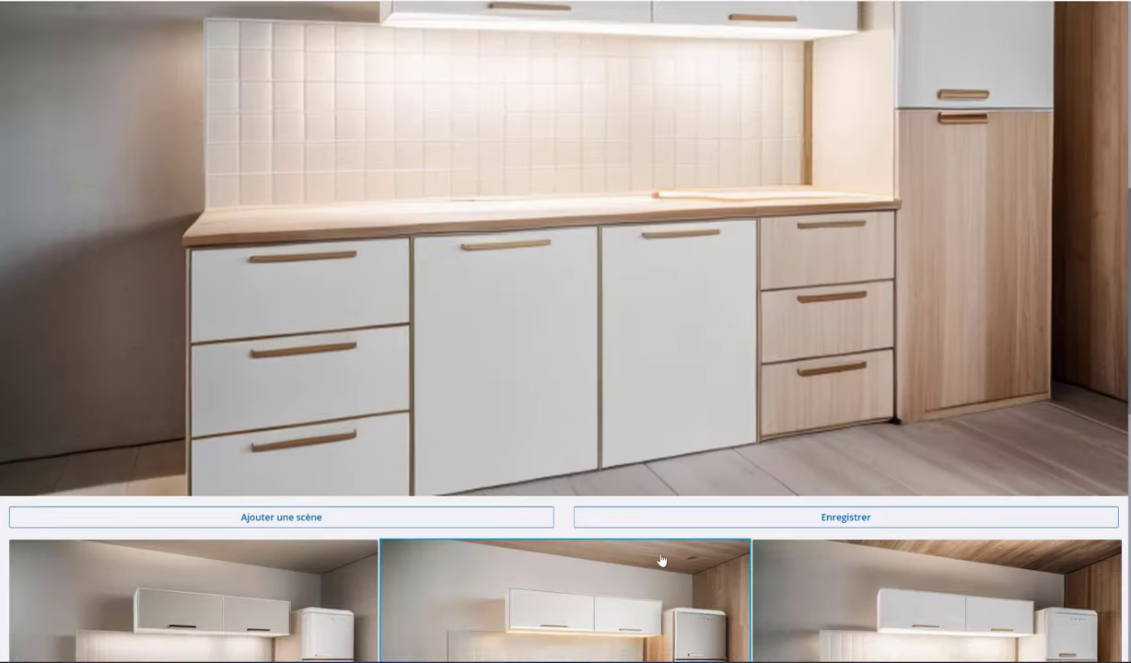
{"action": "left_click", "coordinate": [636, 552]}
{"action": "scroll", "coordinate": [618, 461], "scroll_direction": "up", "scroll_amount": 3}
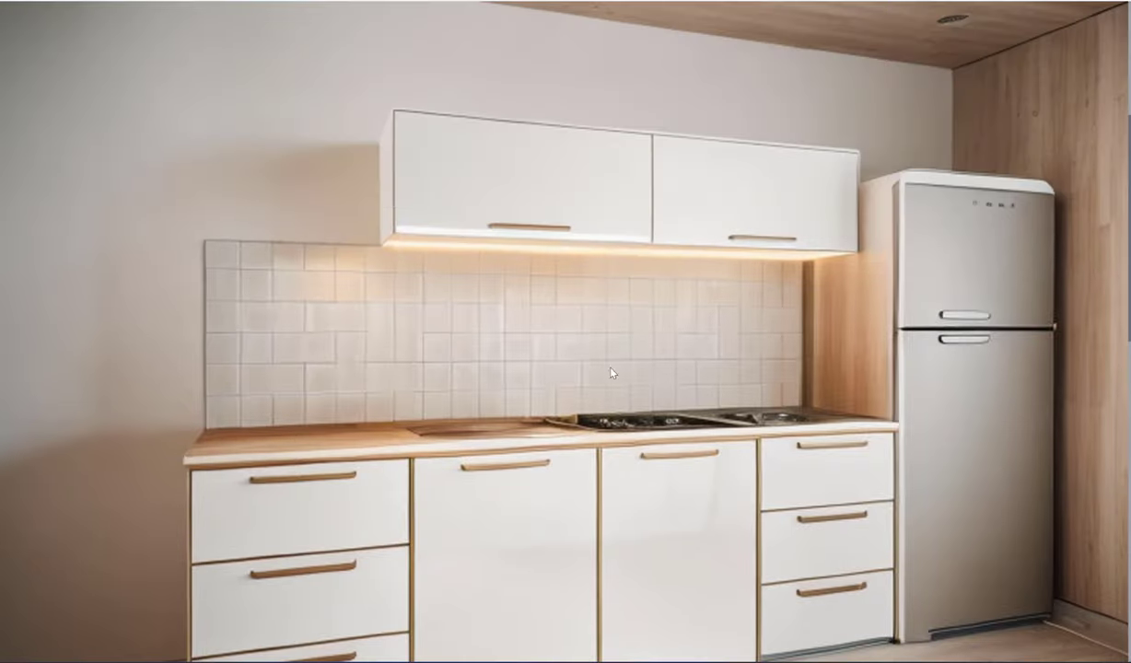
{"action": "scroll", "coordinate": [858, 389], "scroll_direction": "down", "scroll_amount": 4}
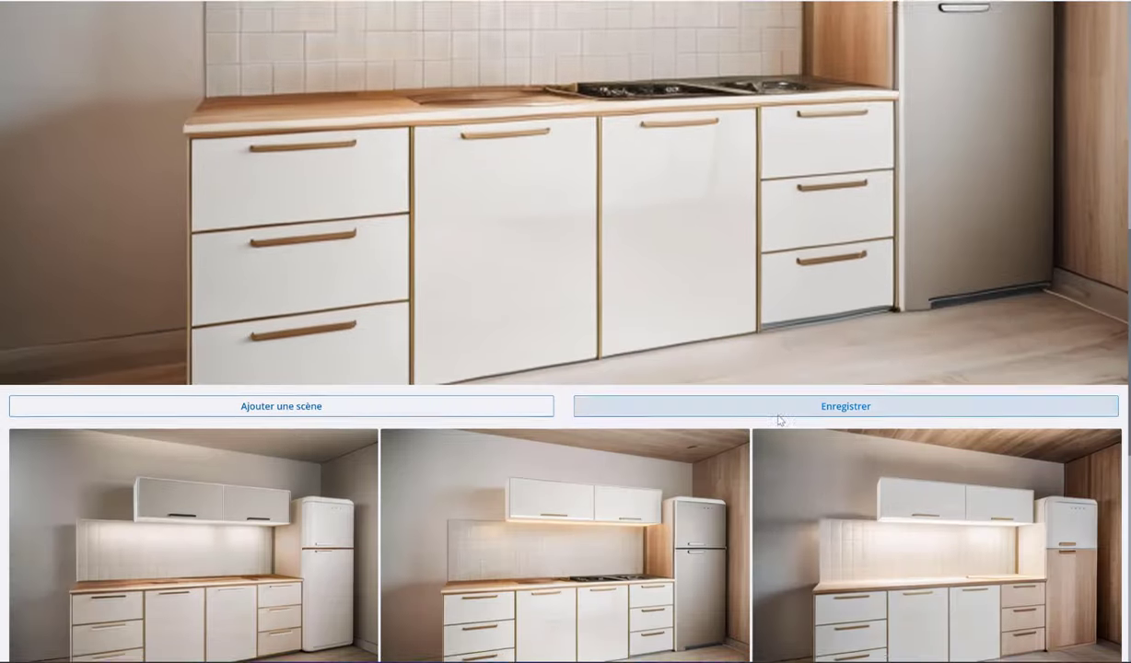
{"action": "scroll", "coordinate": [783, 405], "scroll_direction": "down", "scroll_amount": 4}
{"action": "left_click", "coordinate": [735, 229]}
{"action": "scroll", "coordinate": [734, 273], "scroll_direction": "up", "scroll_amount": 5}
{"action": "scroll", "coordinate": [737, 239], "scroll_direction": "up", "scroll_amount": 1}
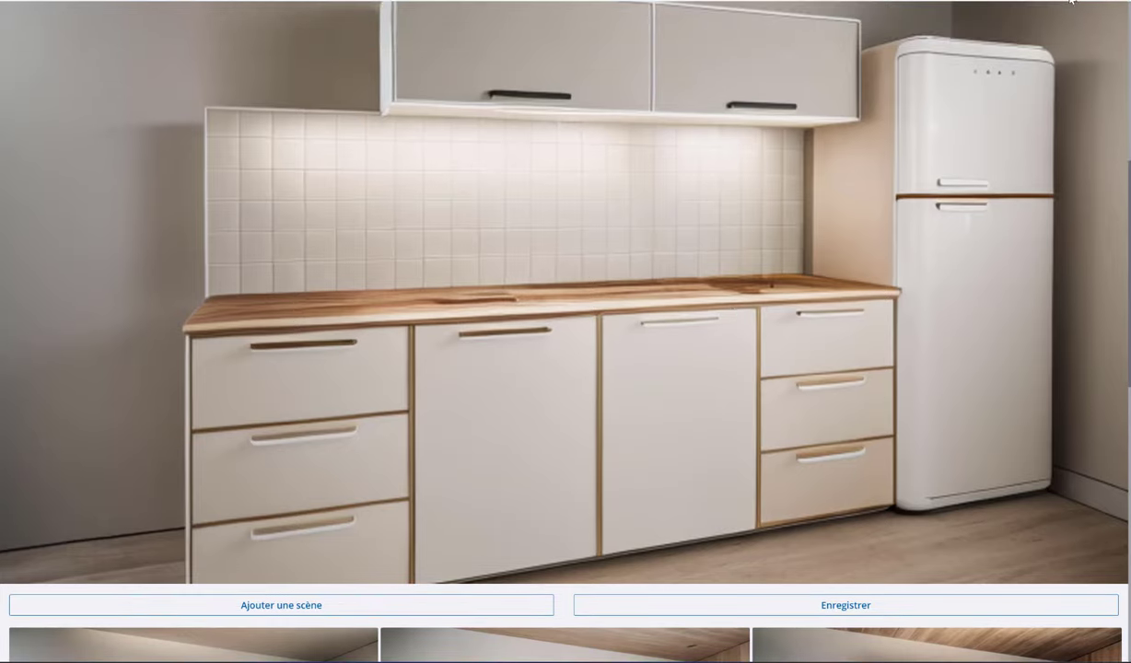
{"action": "left_click", "coordinate": [1033, 3]}
{"action": "scroll", "coordinate": [912, 221], "scroll_direction": "up", "scroll_amount": 5}
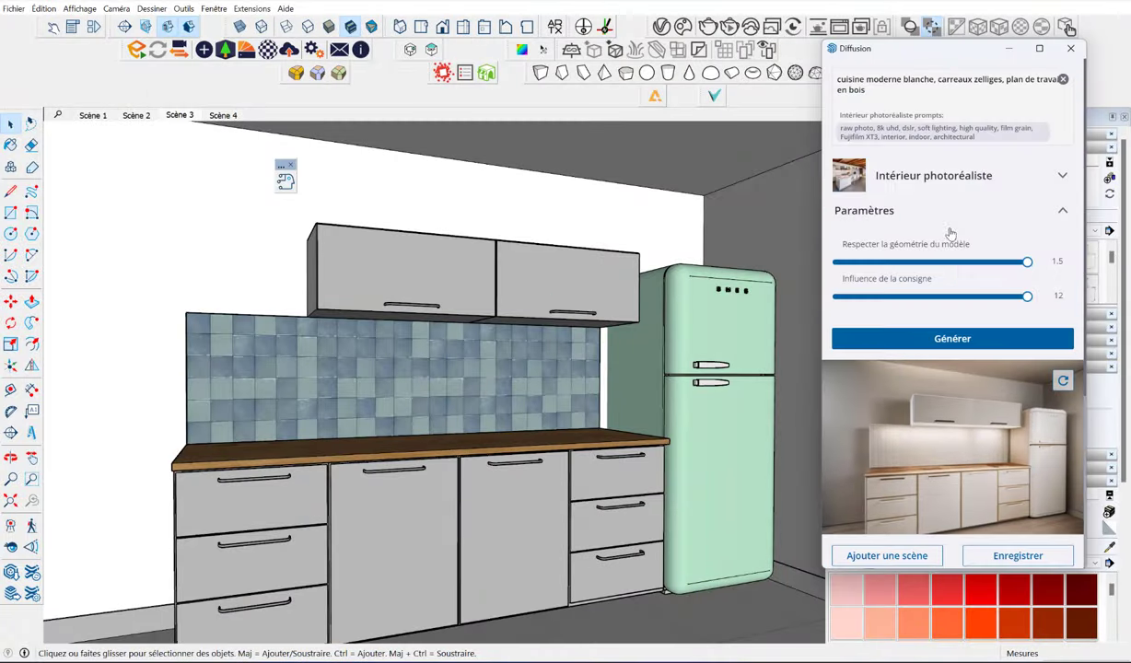
Step: Insert 'bleus' after zelliges, append ', murs blancs' to the prompt, and generate new renders
{"action": "left_click", "coordinate": [977, 80]}
{"action": "type", "text": "bleus"}
{"action": "left_click", "coordinate": [911, 90]}
{"action": "type", "text": ", murs b"}
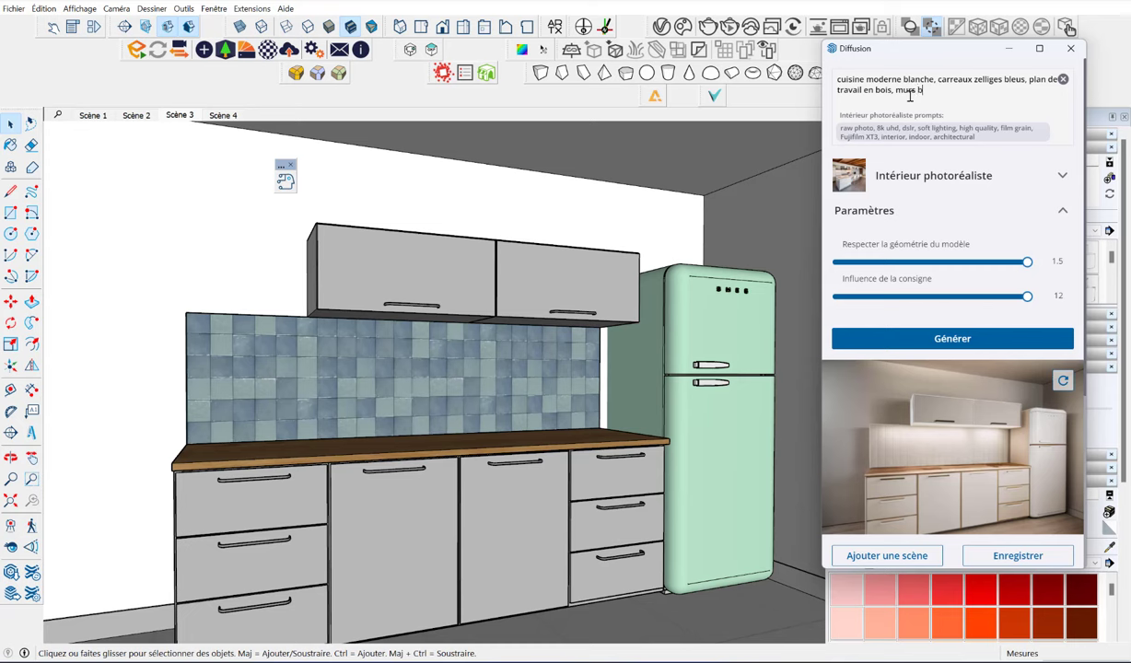
{"action": "type", "text": "lanc"}
{"action": "type", "text": "s"}
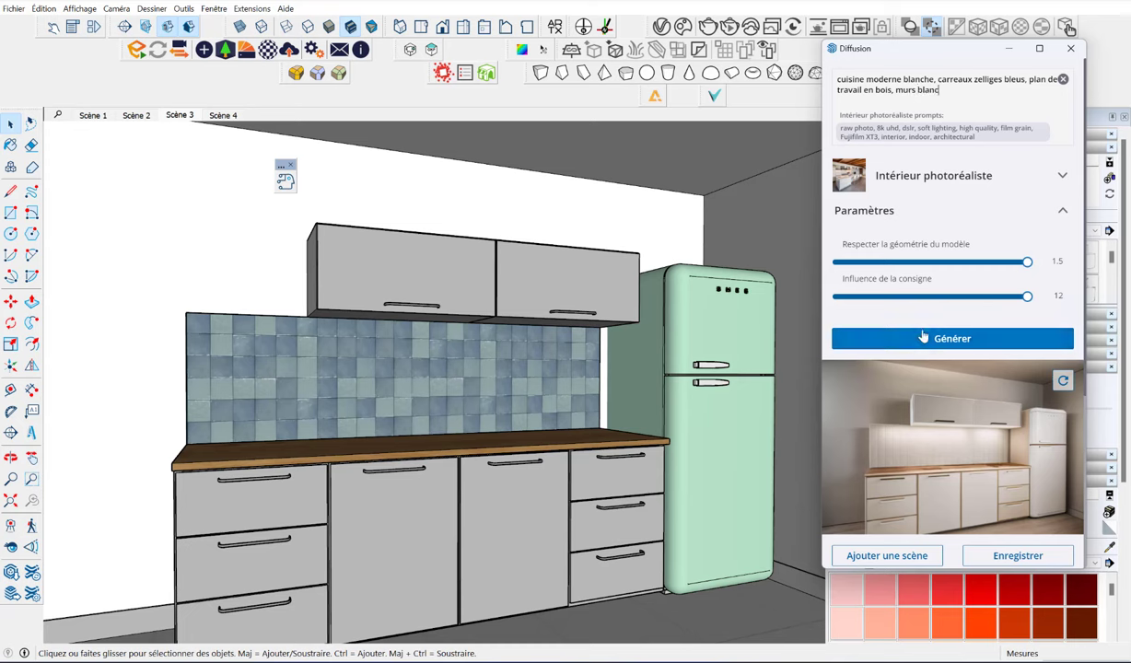
{"action": "left_click", "coordinate": [930, 340]}
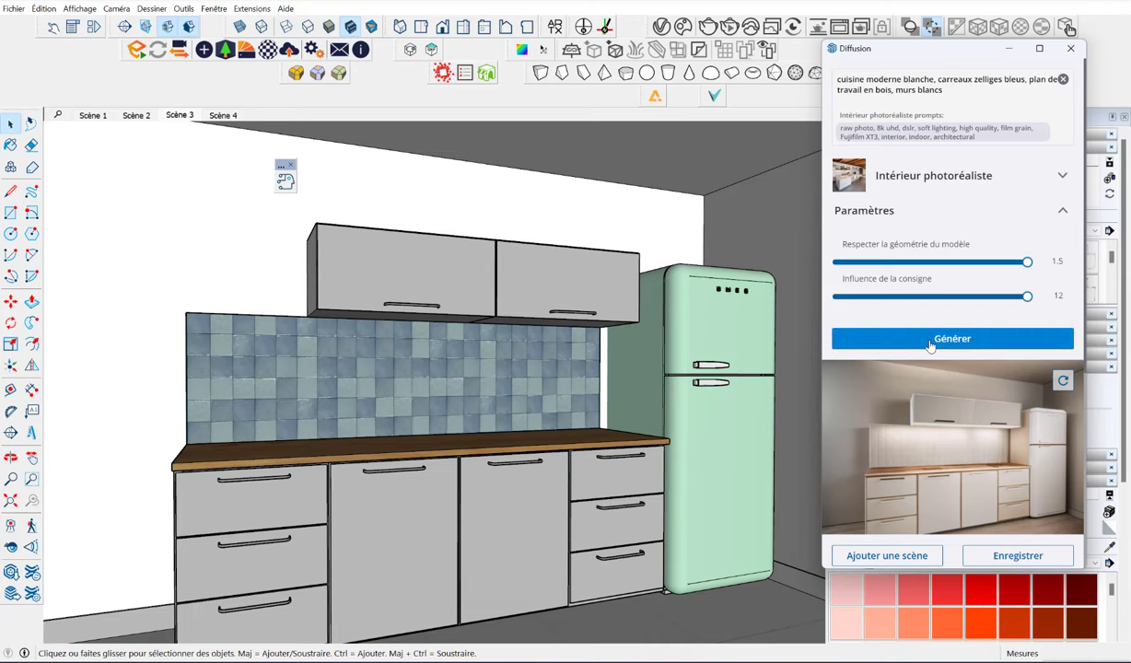
{"action": "left_click", "coordinate": [1039, 48]}
{"action": "scroll", "coordinate": [675, 359], "scroll_direction": "down", "scroll_amount": 6}
{"action": "scroll", "coordinate": [675, 359], "scroll_direction": "down", "scroll_amount": 3}
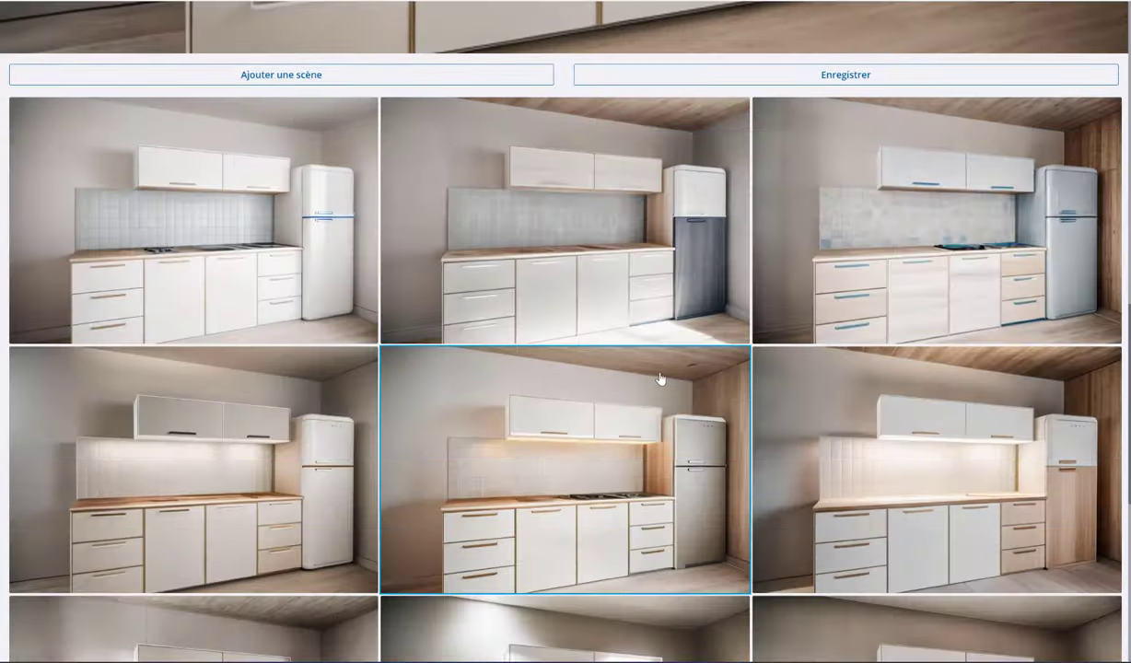
{"action": "left_click", "coordinate": [538, 261]}
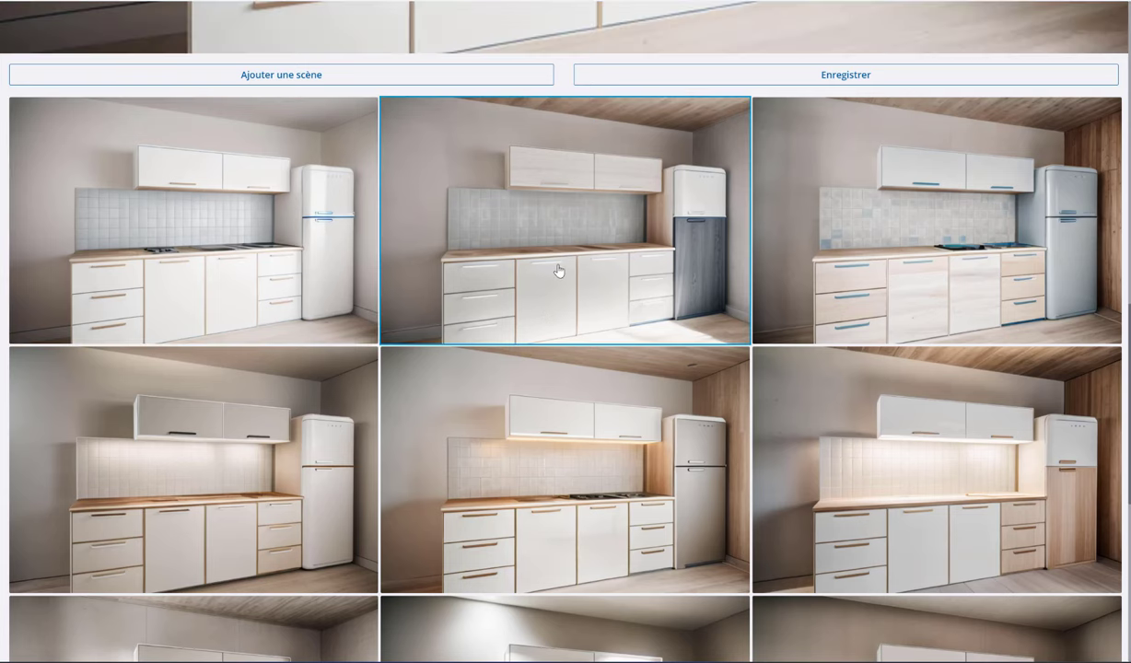
{"action": "scroll", "coordinate": [543, 264], "scroll_direction": "up", "scroll_amount": 3}
{"action": "scroll", "coordinate": [586, 284], "scroll_direction": "up", "scroll_amount": 3}
{"action": "scroll", "coordinate": [599, 287], "scroll_direction": "up", "scroll_amount": 2}
{"action": "scroll", "coordinate": [829, 281], "scroll_direction": "down", "scroll_amount": 2}
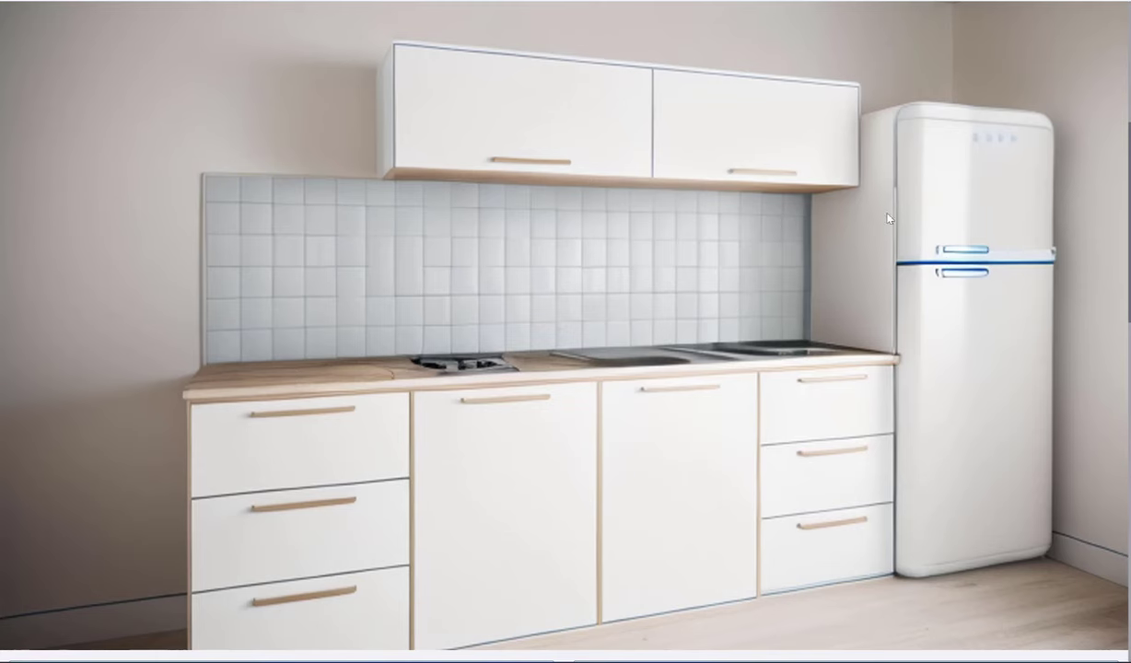
{"action": "scroll", "coordinate": [879, 377], "scroll_direction": "down", "scroll_amount": 3}
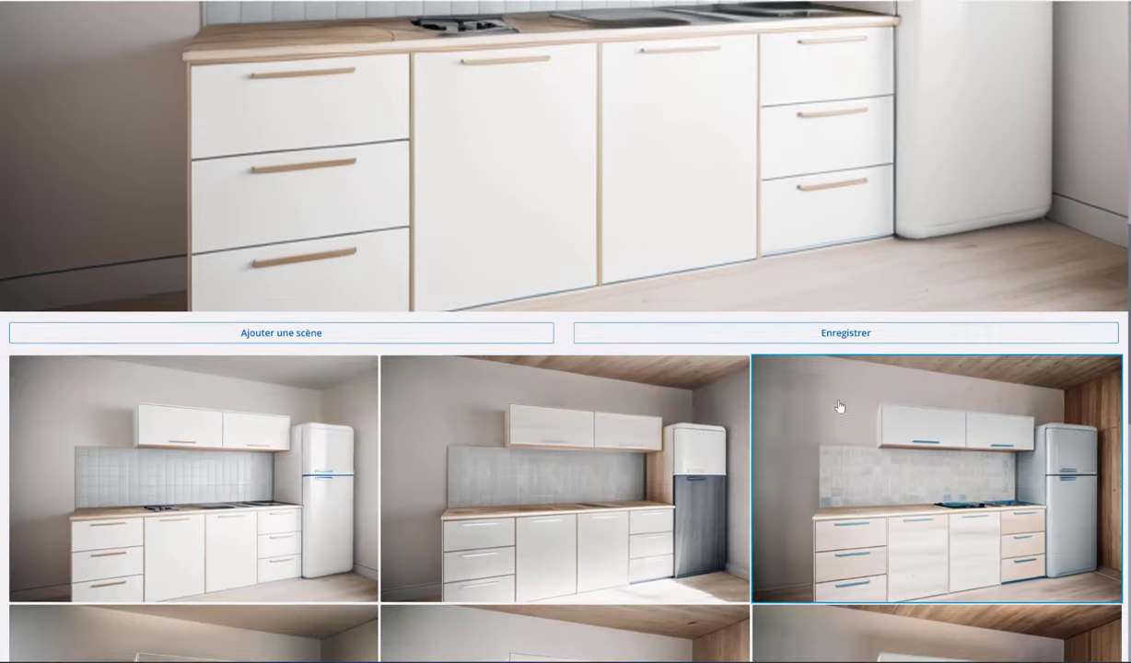
{"action": "scroll", "coordinate": [878, 377], "scroll_direction": "down", "scroll_amount": 3}
{"action": "left_click", "coordinate": [1018, 313]}
{"action": "scroll", "coordinate": [1017, 312], "scroll_direction": "up", "scroll_amount": 2}
{"action": "scroll", "coordinate": [1017, 312], "scroll_direction": "up", "scroll_amount": 4}
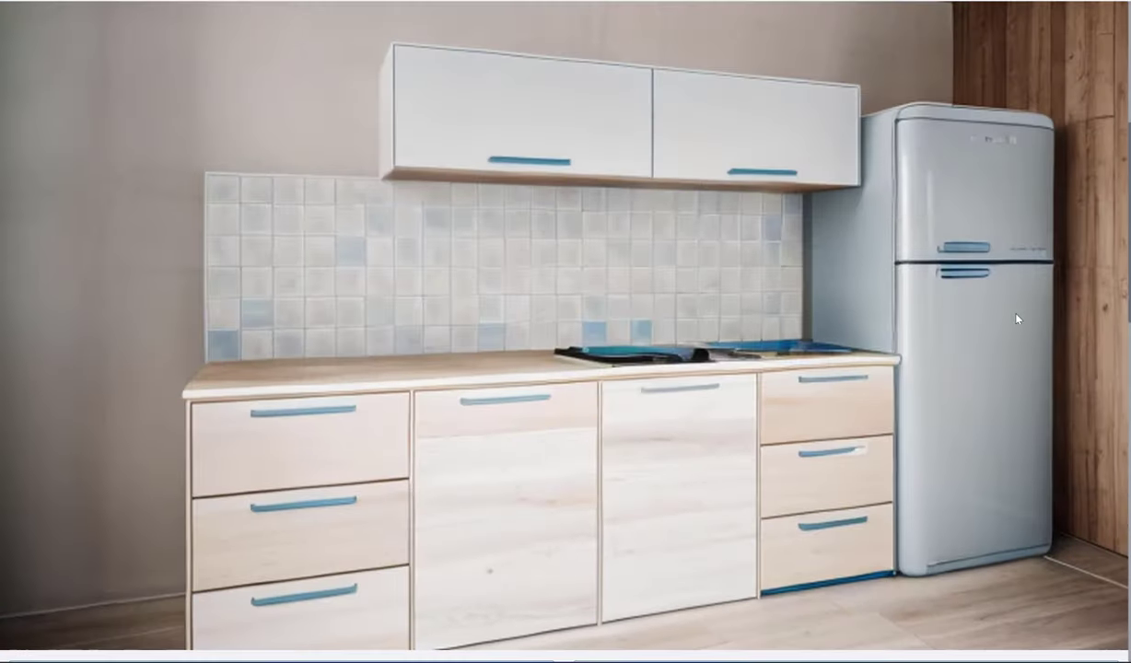
{"action": "scroll", "coordinate": [669, 333], "scroll_direction": "down", "scroll_amount": 1}
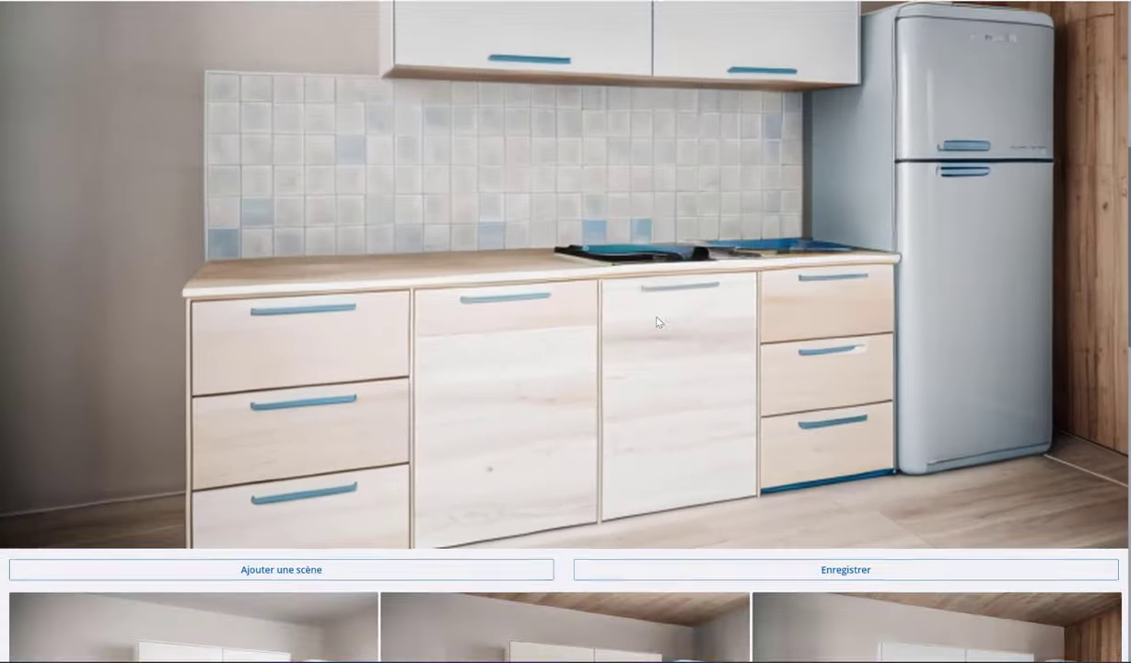
{"action": "scroll", "coordinate": [629, 303], "scroll_direction": "down", "scroll_amount": 2}
{"action": "left_click", "coordinate": [683, 449]}
{"action": "scroll", "coordinate": [683, 449], "scroll_direction": "up", "scroll_amount": 3}
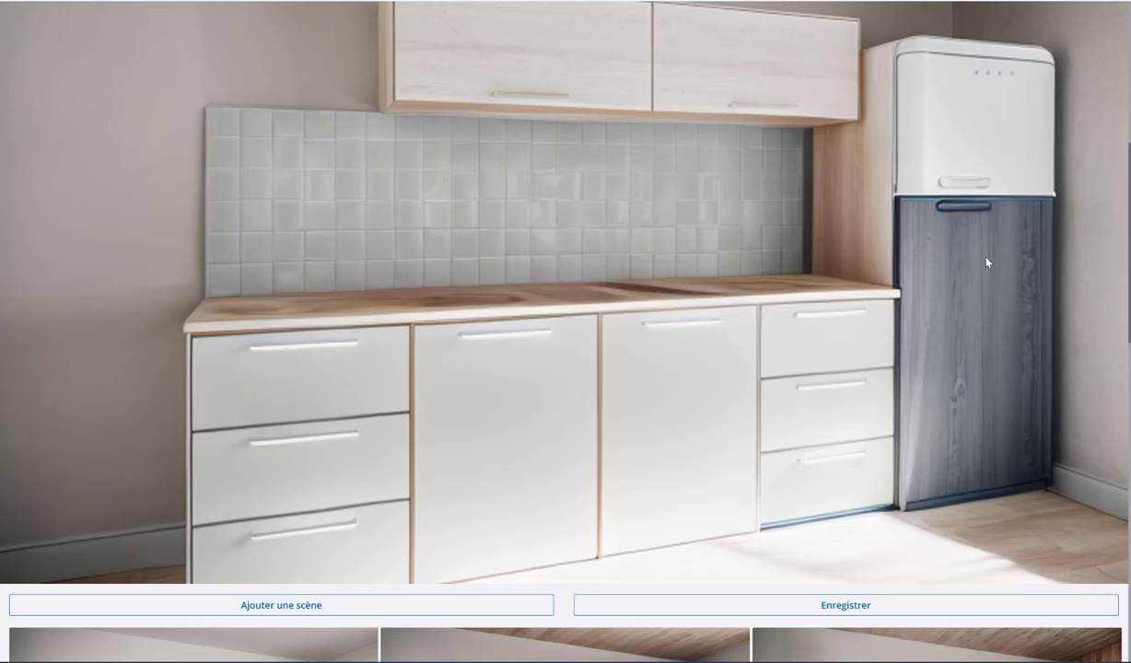
{"action": "scroll", "coordinate": [905, 353], "scroll_direction": "down", "scroll_amount": 4}
{"action": "left_click", "coordinate": [226, 472]}
{"action": "scroll", "coordinate": [243, 469], "scroll_direction": "up", "scroll_amount": 4}
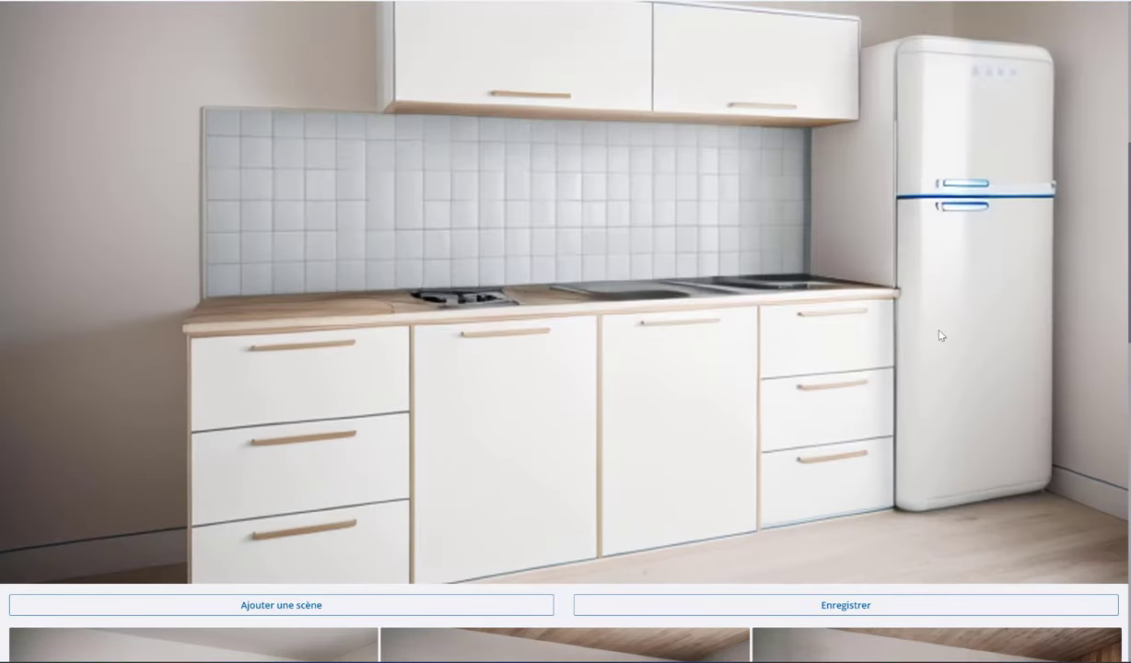
{"action": "scroll", "coordinate": [492, 339], "scroll_direction": "up", "scroll_amount": 1}
{"action": "scroll", "coordinate": [491, 341], "scroll_direction": "up", "scroll_amount": 2}
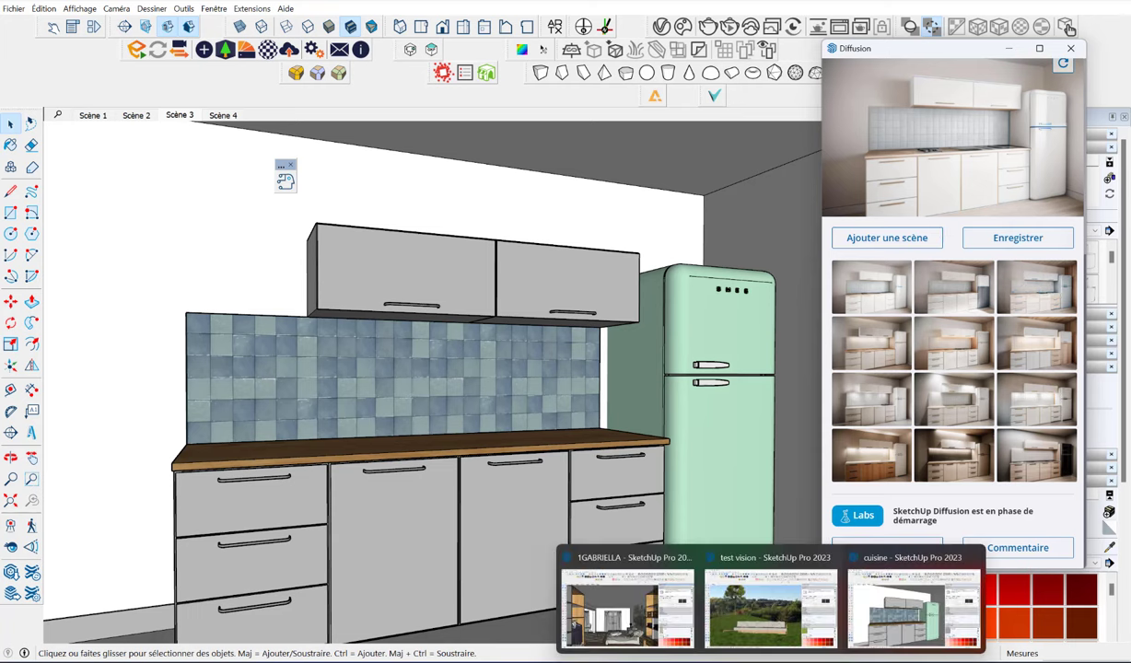
Step: Switch to the bedroom model, restore its Scène 5 view, and launch Diffusion on it
{"action": "left_click", "coordinate": [614, 605]}
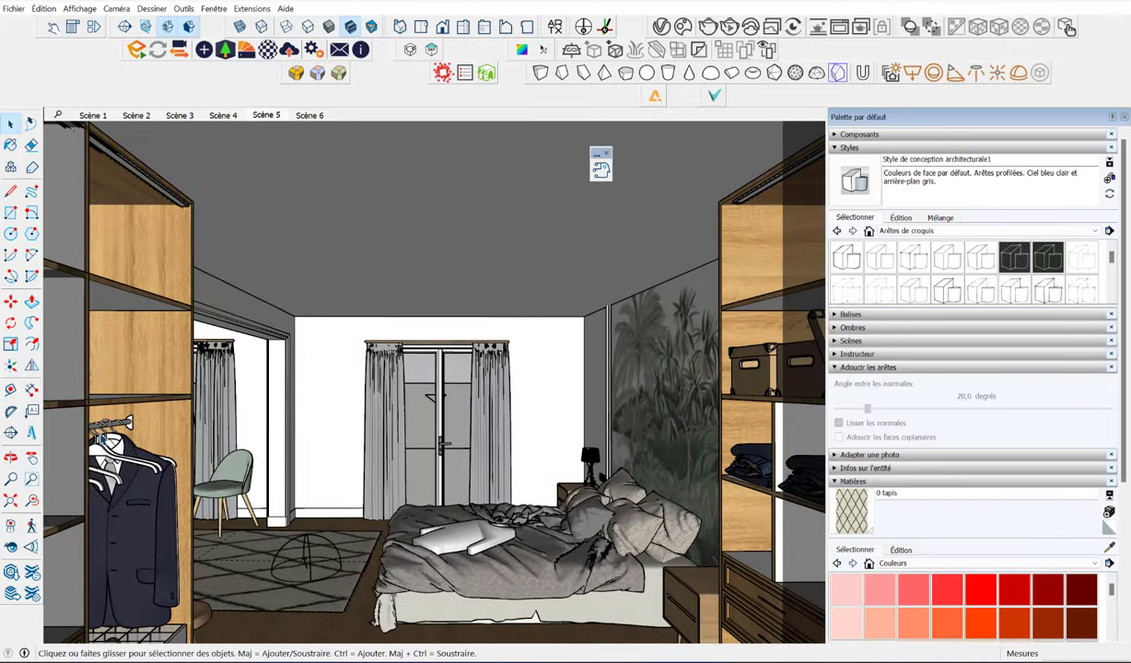
{"action": "left_click", "coordinate": [11, 548]}
{"action": "mouse_move", "coordinate": [434, 415]}
{"action": "left_mouse_down"}
{"action": "mouse_move", "coordinate": [291, 478]}
{"action": "mouse_move", "coordinate": [498, 442]}
{"action": "left_mouse_up"}
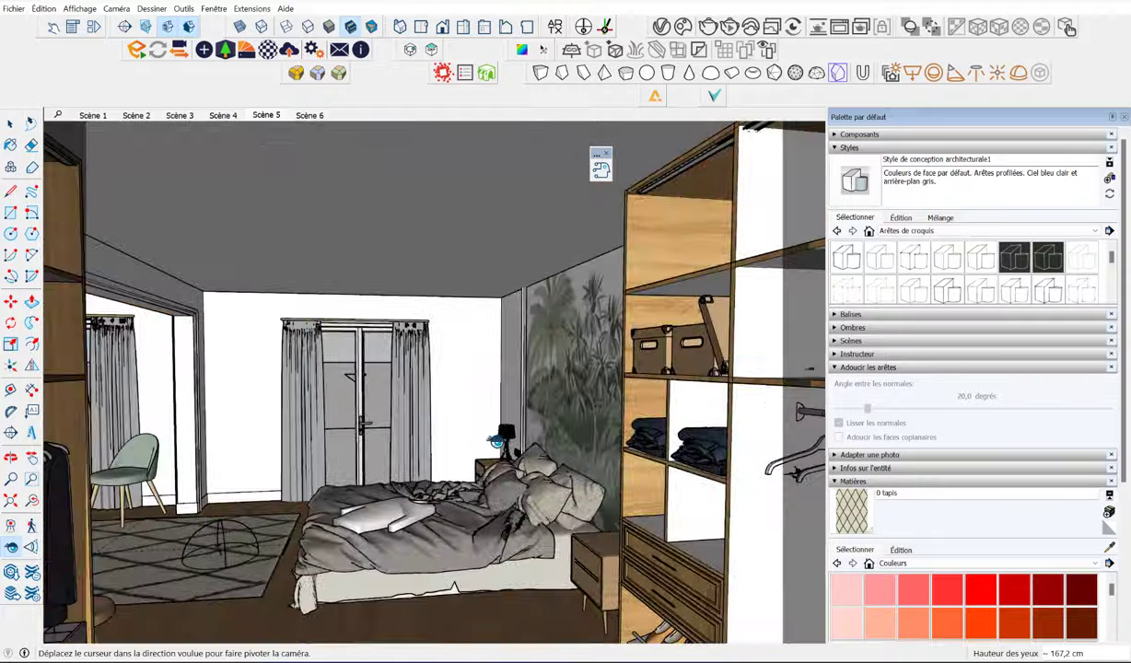
{"action": "scroll", "coordinate": [497, 442], "scroll_direction": "up", "scroll_amount": 5}
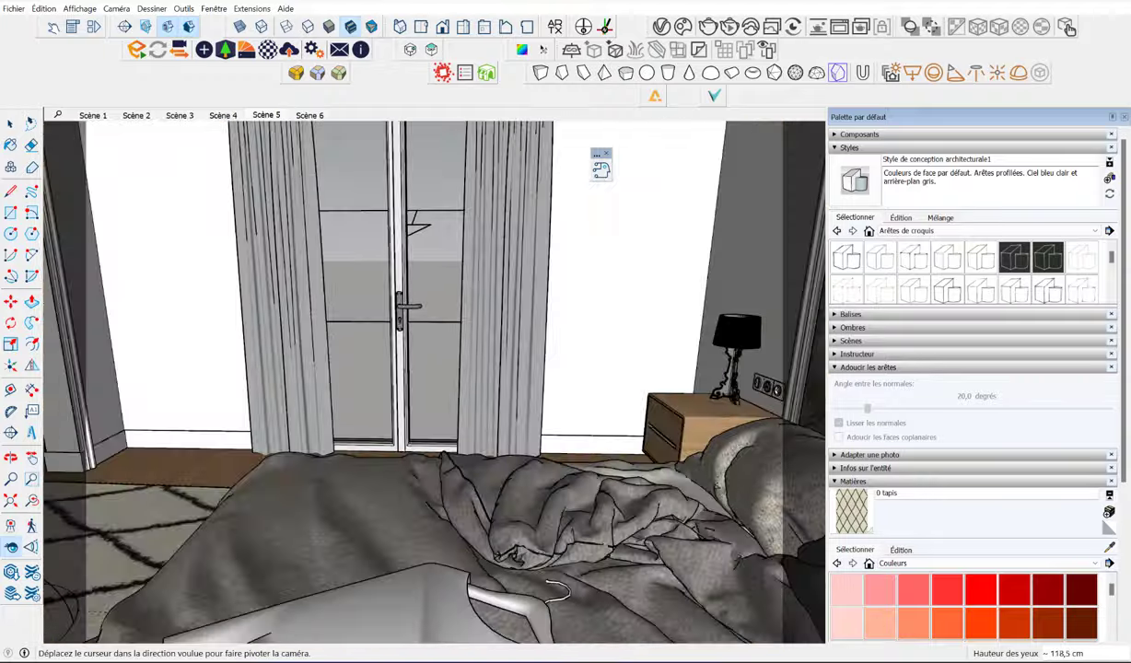
{"action": "left_click_drag", "start_coordinate": [497, 443], "coordinate": [390, 182]}
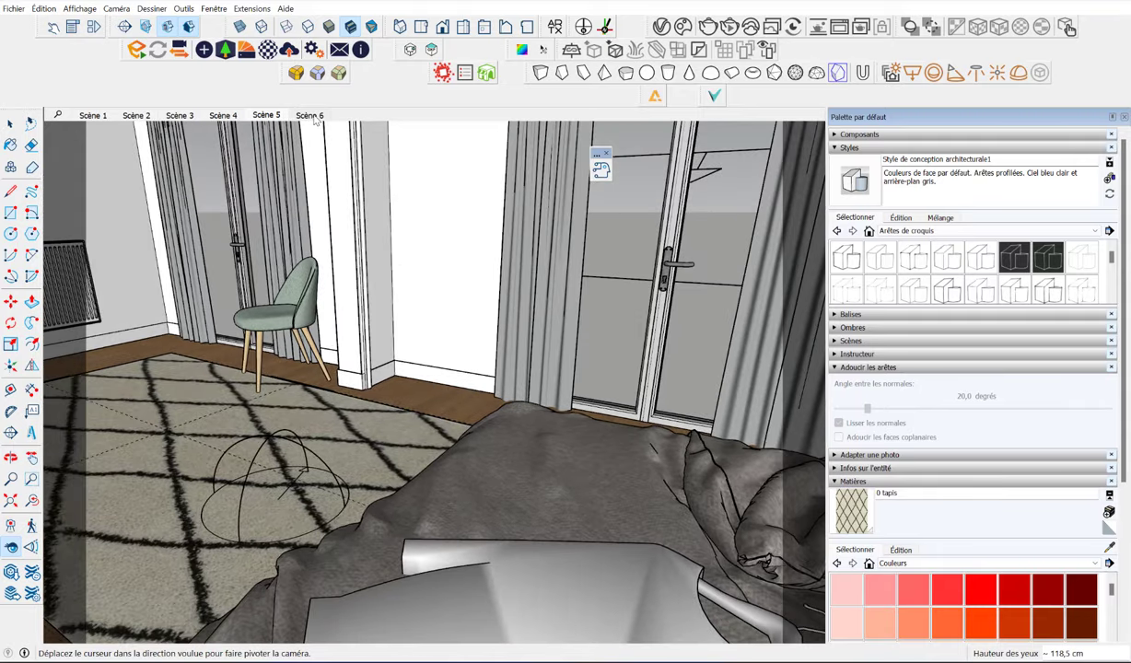
{"action": "left_click", "coordinate": [310, 116]}
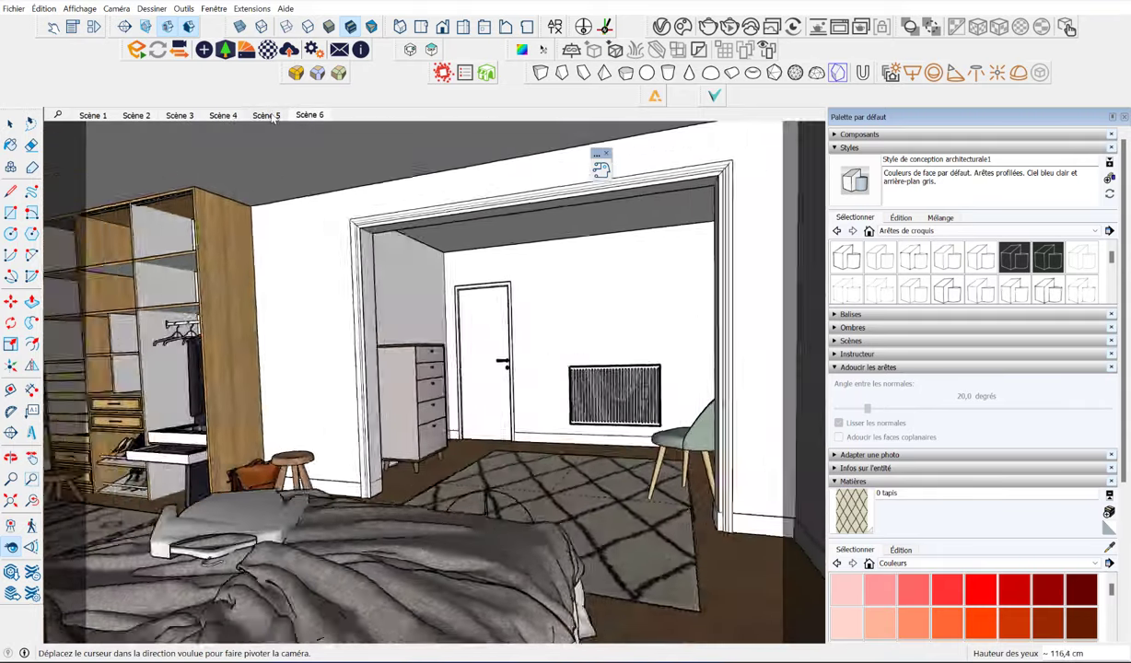
{"action": "left_click", "coordinate": [267, 116]}
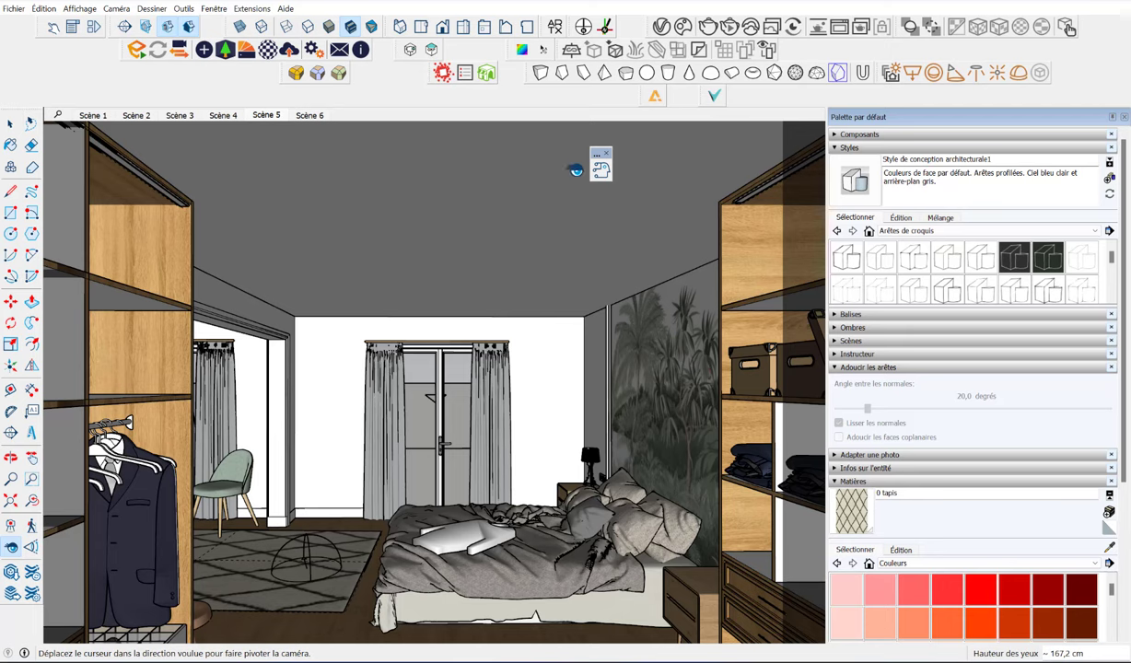
{"action": "left_click", "coordinate": [601, 171]}
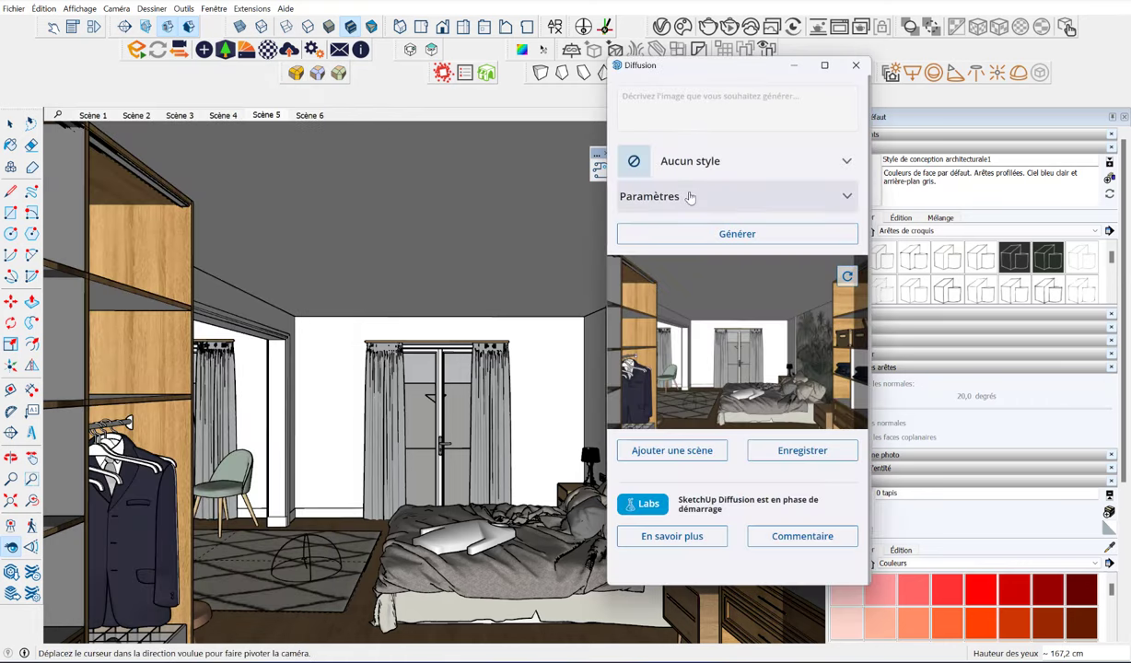
Step: Choose the Intérieur photoréaliste style and set geometry to 1.2 and prompt influence to 11
{"action": "left_click", "coordinate": [688, 167]}
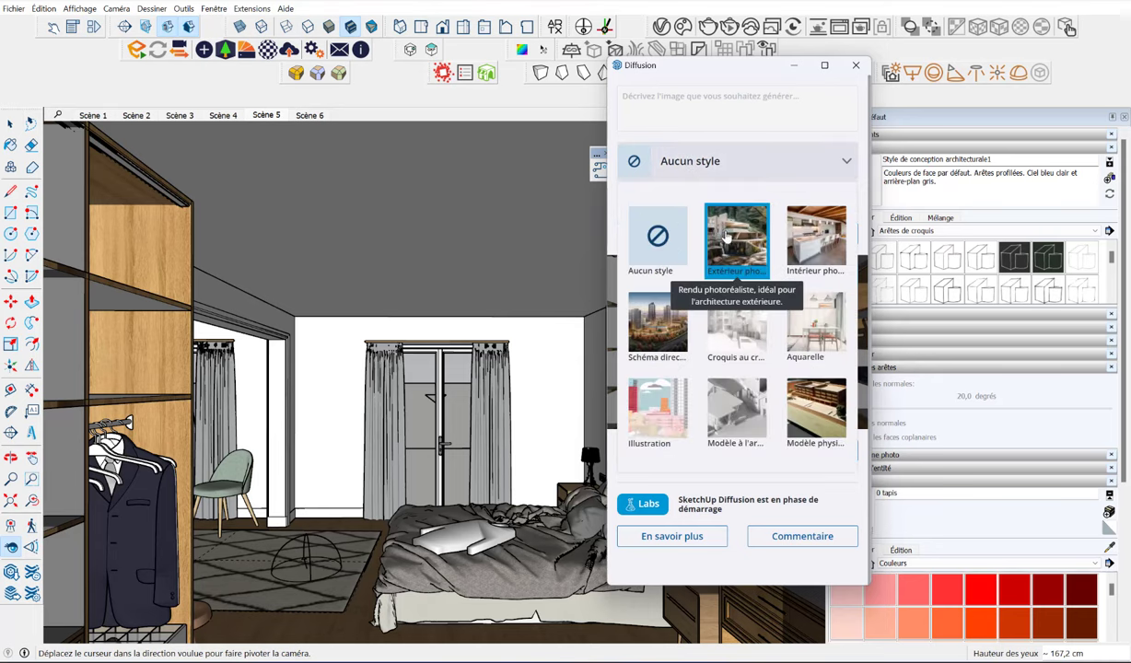
{"action": "left_click", "coordinate": [811, 244]}
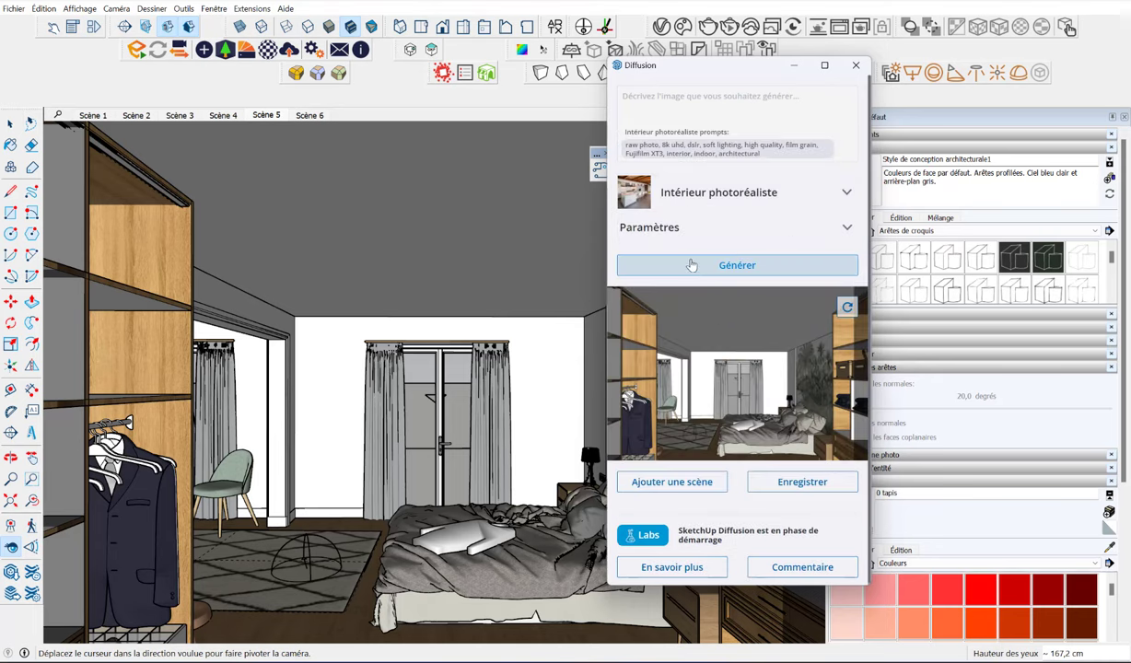
{"action": "left_click", "coordinate": [672, 228]}
{"action": "left_click_drag", "start_coordinate": [736, 278], "coordinate": [774, 279]}
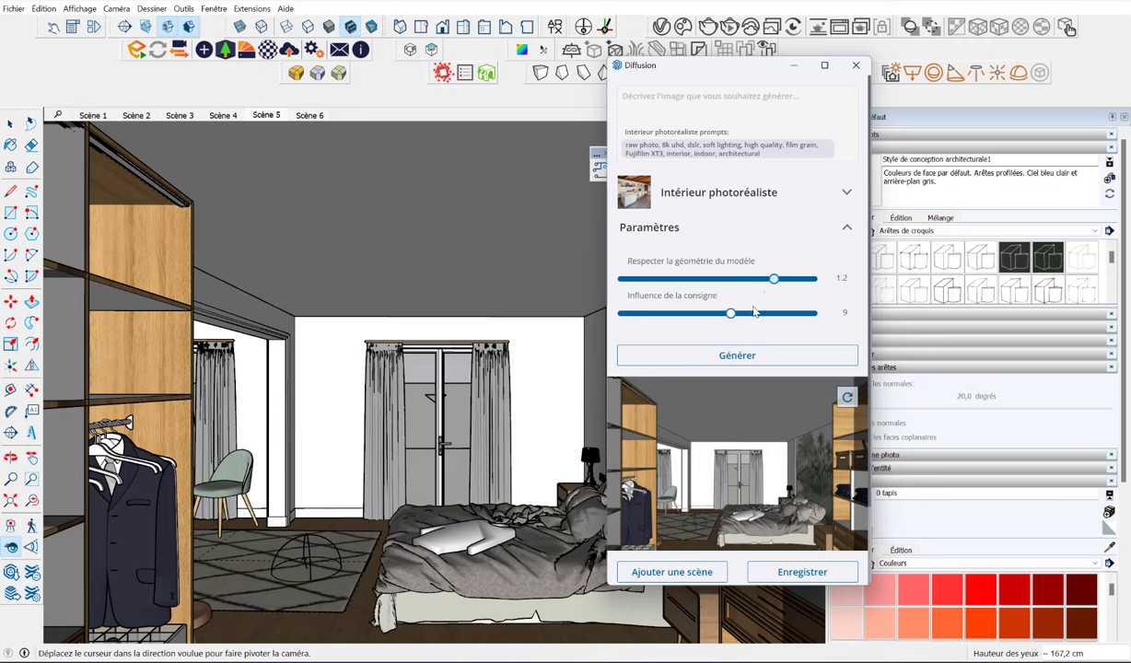
{"action": "left_click_drag", "start_coordinate": [730, 314], "coordinate": [785, 314]}
Step: Enter the prompt 'chambre moderne, sol en parquet bois, dressing, fenetre', raise influence to 12, and generate
{"action": "type", "text": "ch"}
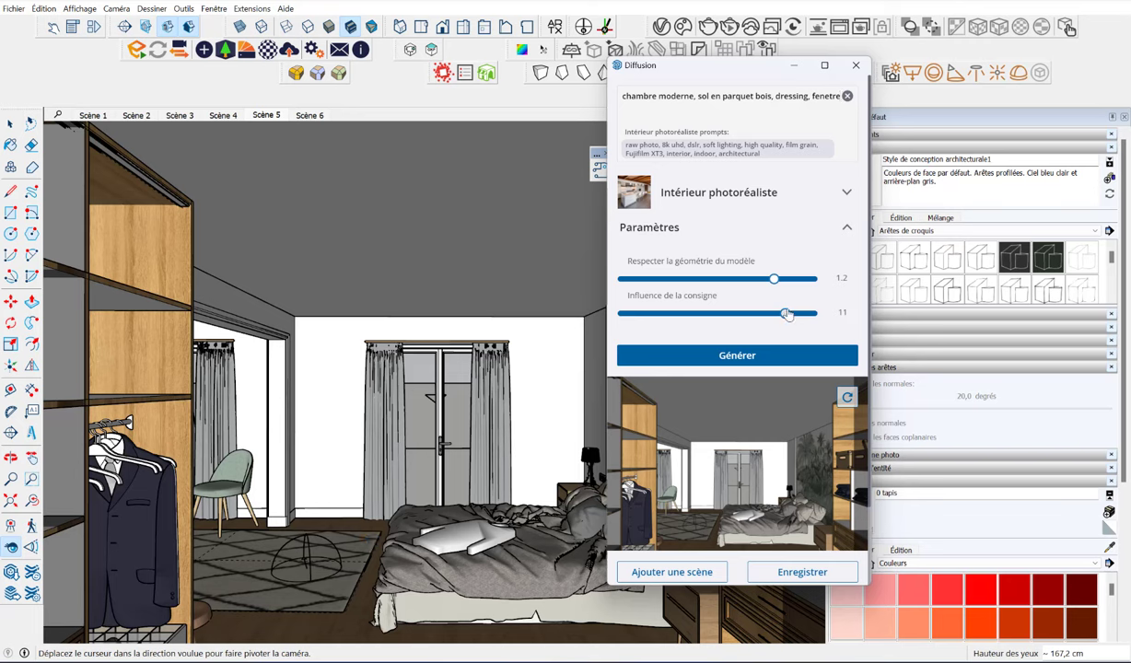
{"action": "left_click", "coordinate": [811, 314]}
{"action": "left_click", "coordinate": [754, 358]}
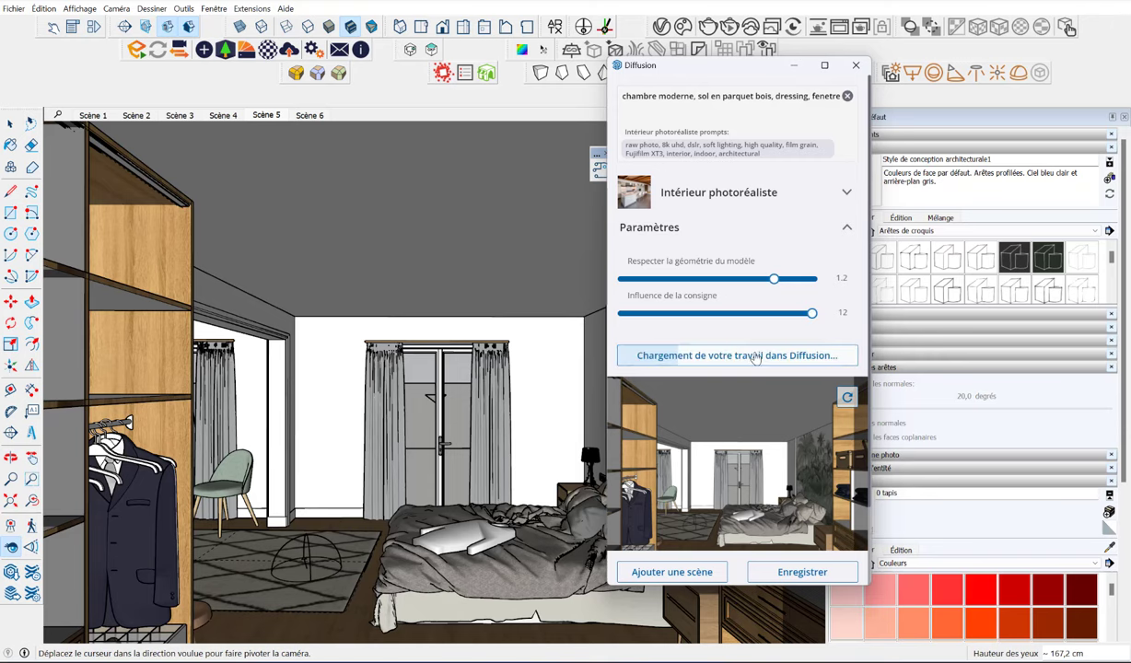
{"action": "key", "text": "super+Up"}
{"action": "scroll", "coordinate": [550, 287], "scroll_direction": "down", "scroll_amount": 3}
{"action": "scroll", "coordinate": [515, 380], "scroll_direction": "down", "scroll_amount": 1}
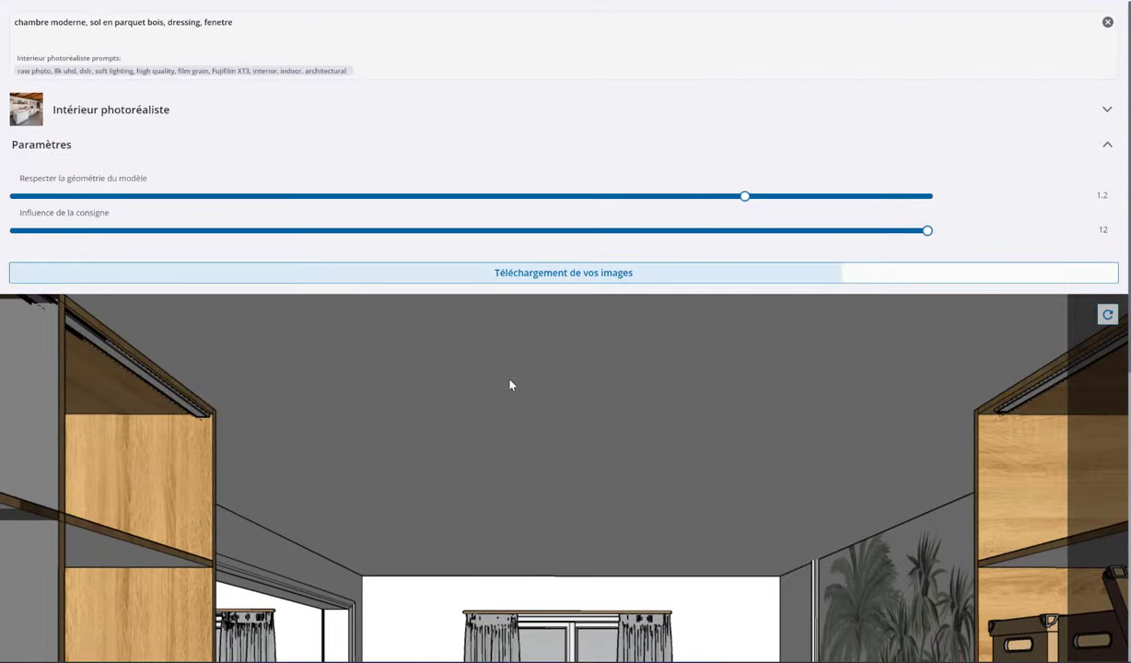
Step: Scroll back and forth through the three photoreal bedroom renders, keeping the white-bedding version as main preview
{"action": "scroll", "coordinate": [509, 385], "scroll_direction": "down", "scroll_amount": 4}
{"action": "scroll", "coordinate": [510, 385], "scroll_direction": "down", "scroll_amount": 3}
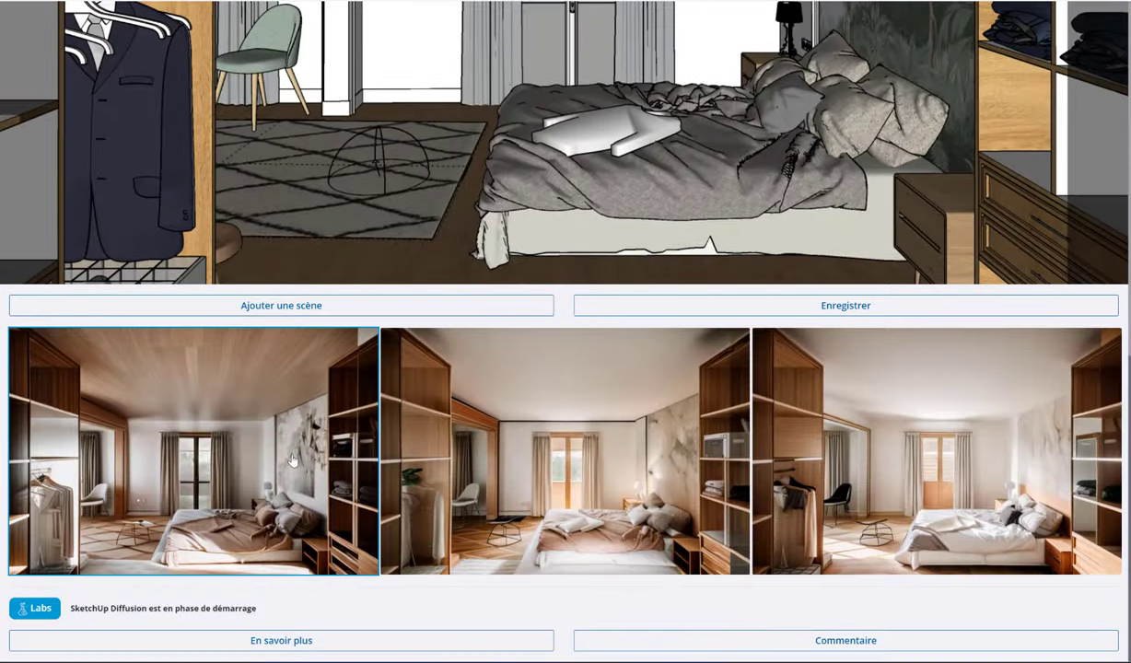
{"action": "scroll", "coordinate": [292, 460], "scroll_direction": "up", "scroll_amount": 2}
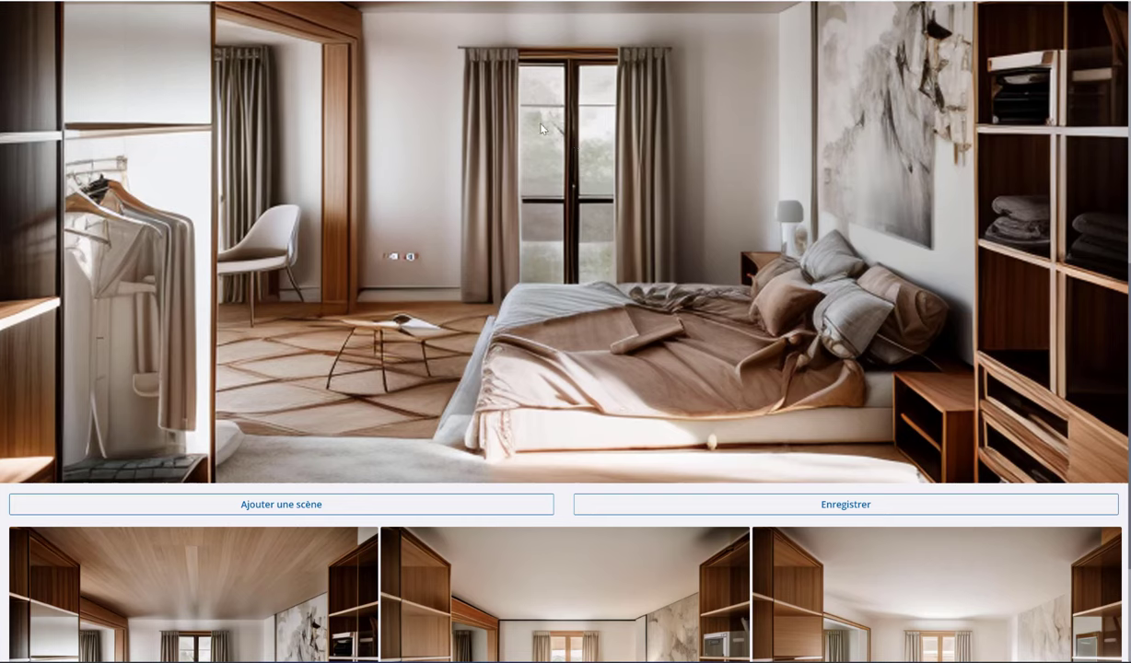
{"action": "scroll", "coordinate": [549, 282], "scroll_direction": "down", "scroll_amount": 2}
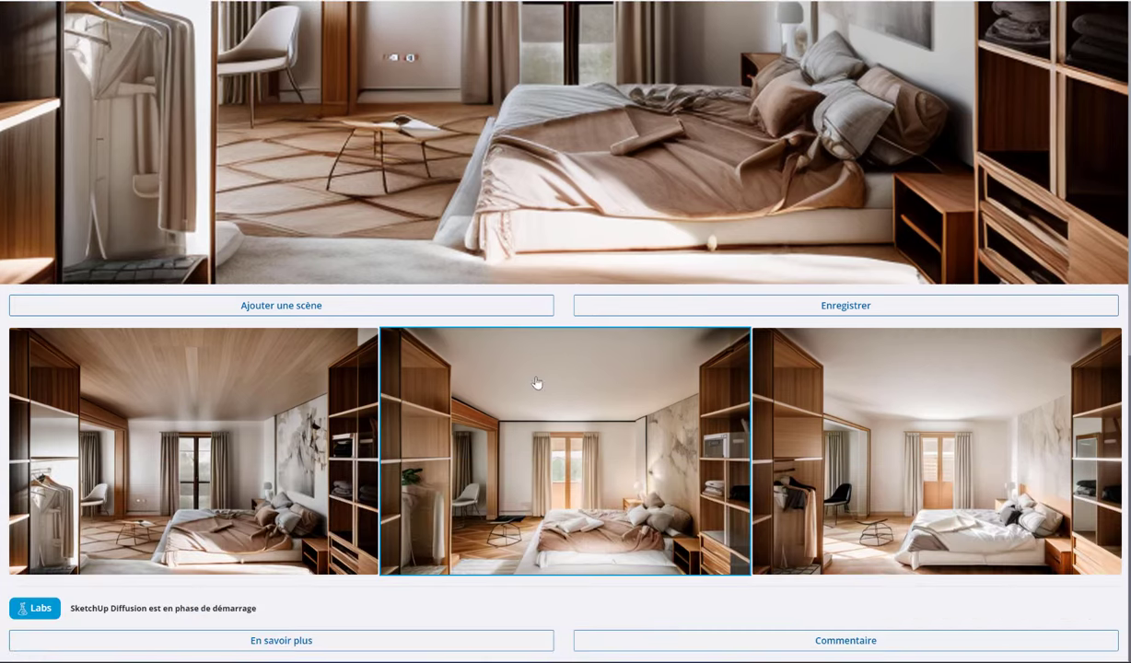
{"action": "scroll", "coordinate": [548, 290], "scroll_direction": "up", "scroll_amount": 3}
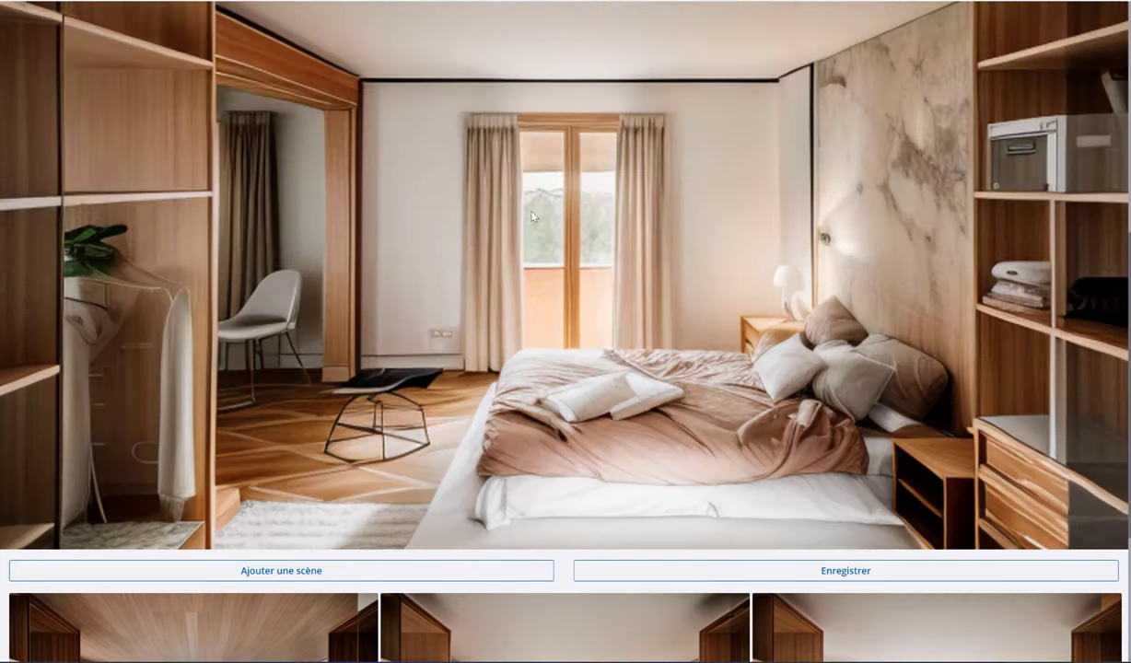
{"action": "scroll", "coordinate": [653, 326], "scroll_direction": "down", "scroll_amount": 1}
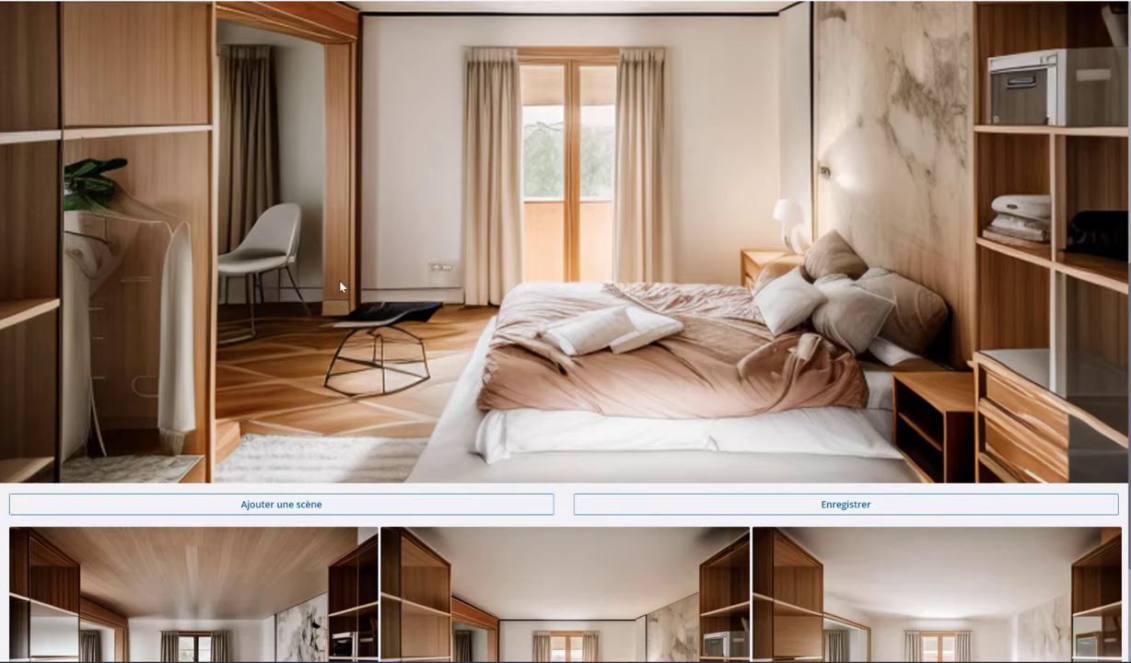
{"action": "scroll", "coordinate": [512, 416], "scroll_direction": "down", "scroll_amount": 3}
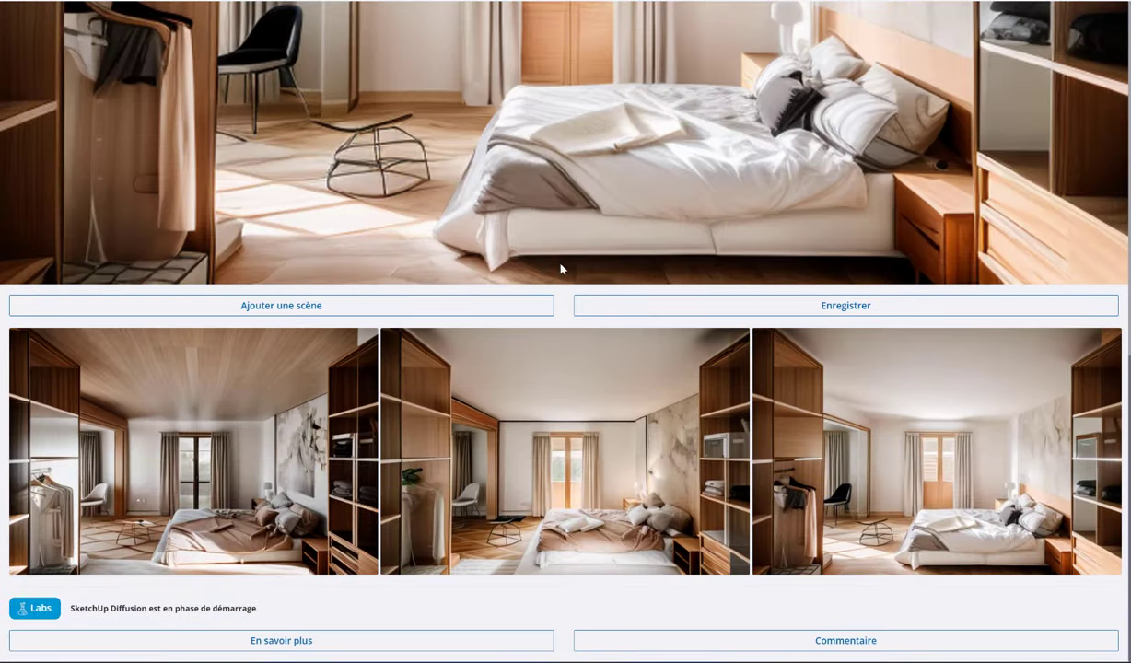
{"action": "scroll", "coordinate": [557, 262], "scroll_direction": "up", "scroll_amount": 4}
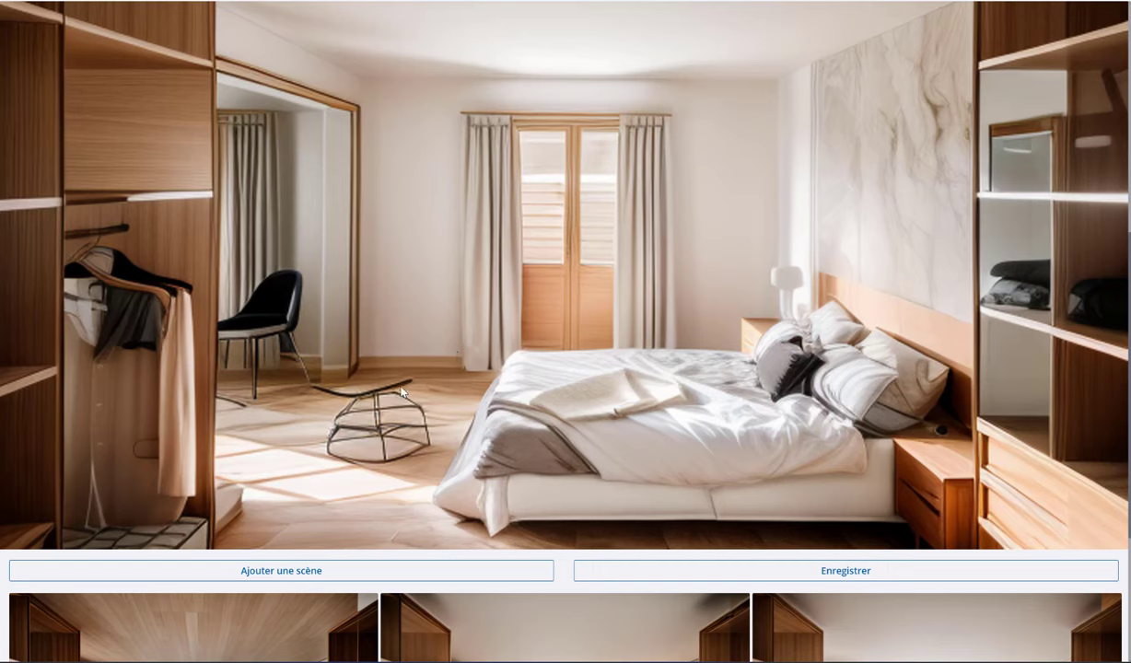
{"action": "scroll", "coordinate": [477, 292], "scroll_direction": "down", "scroll_amount": 4}
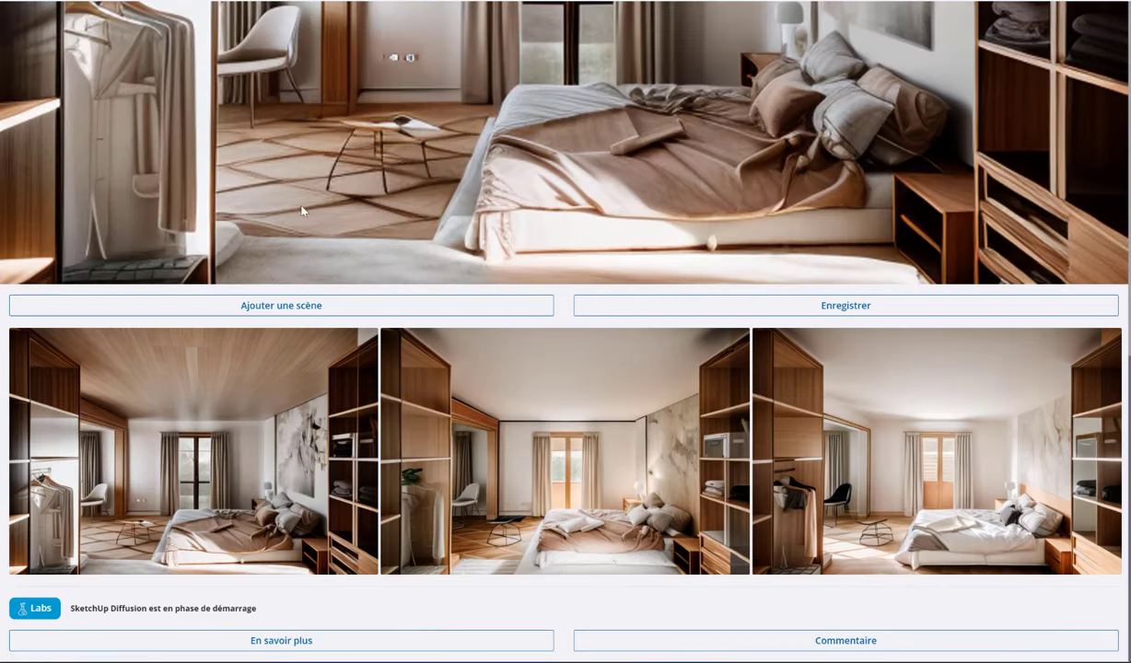
{"action": "scroll", "coordinate": [352, 194], "scroll_direction": "up", "scroll_amount": 3}
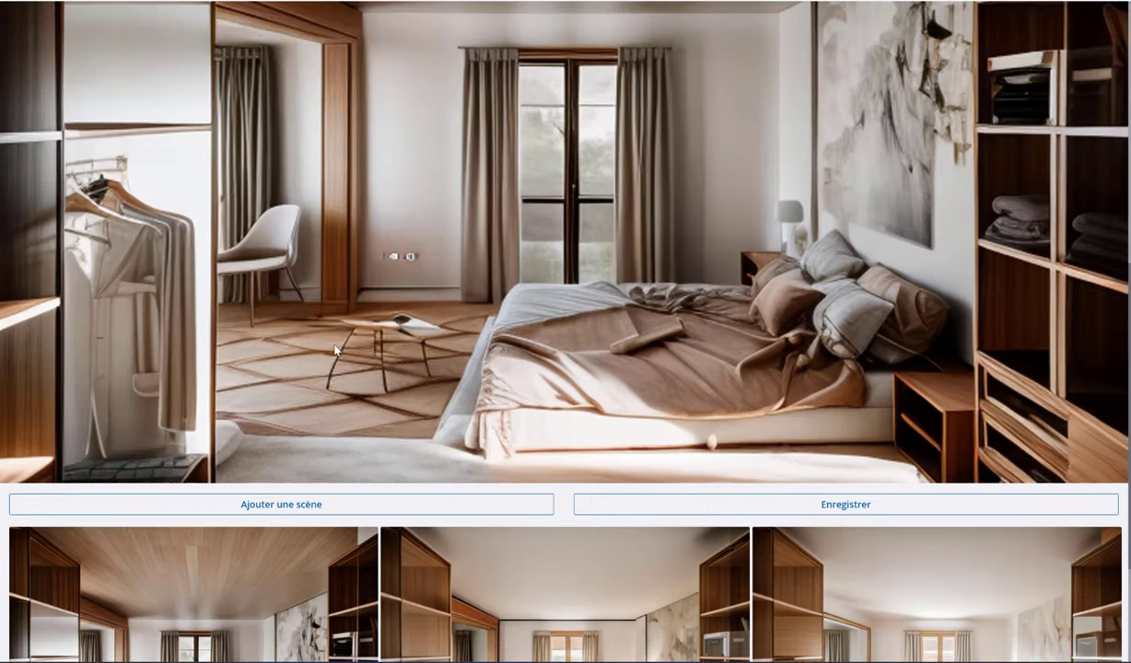
{"action": "scroll", "coordinate": [343, 321], "scroll_direction": "up", "scroll_amount": 1}
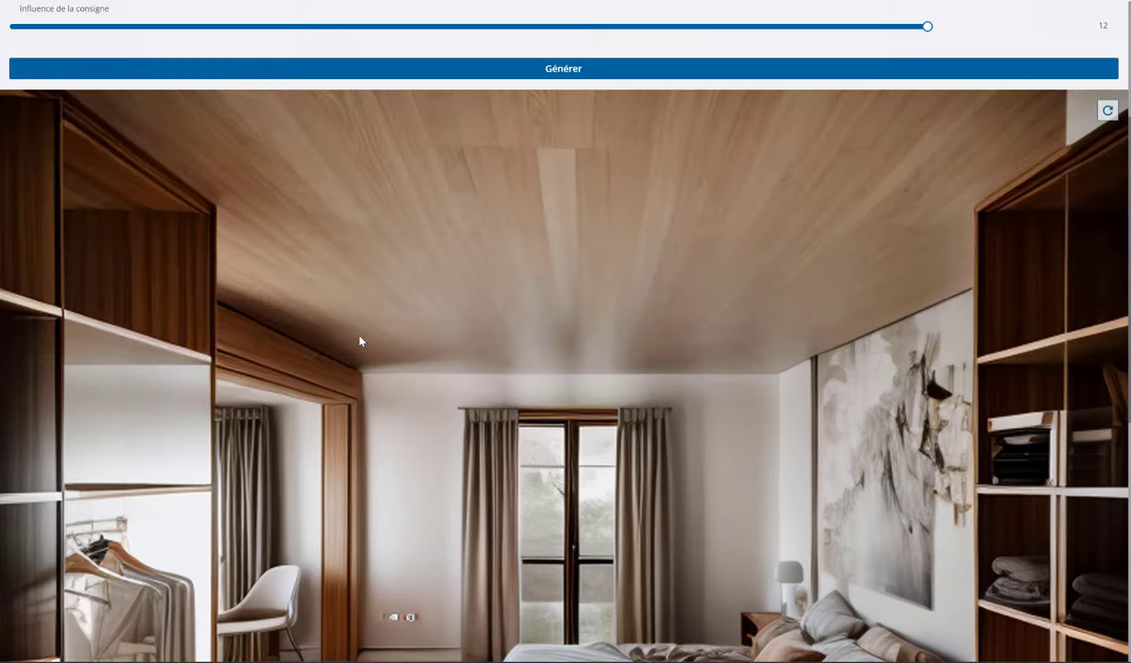
{"action": "scroll", "coordinate": [741, 469], "scroll_direction": "down", "scroll_amount": 4}
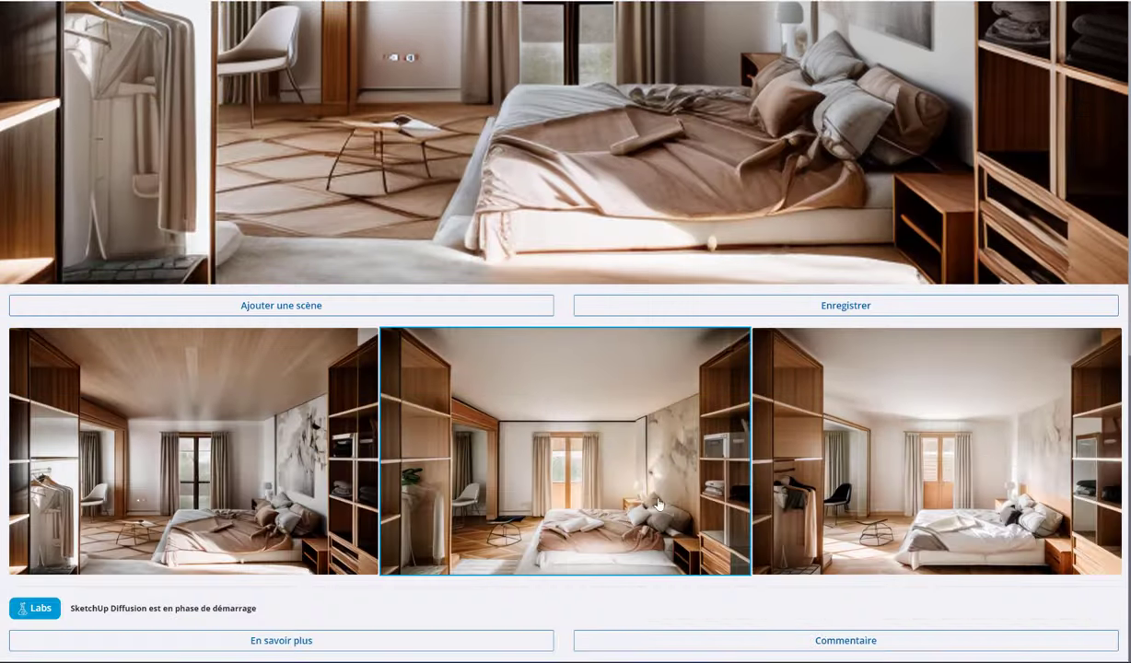
{"action": "scroll", "coordinate": [820, 295], "scroll_direction": "up", "scroll_amount": 2}
{"action": "scroll", "coordinate": [887, 155], "scroll_direction": "up", "scroll_amount": 3}
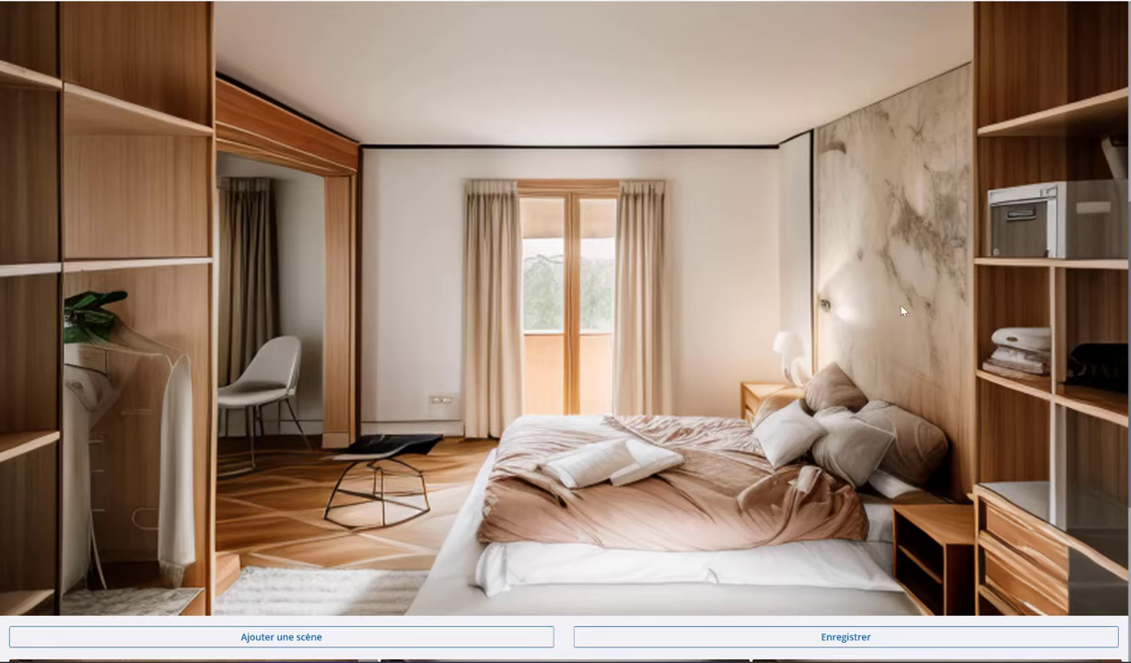
{"action": "scroll", "coordinate": [902, 311], "scroll_direction": "down", "scroll_amount": 5}
{"action": "scroll", "coordinate": [897, 185], "scroll_direction": "up", "scroll_amount": 4}
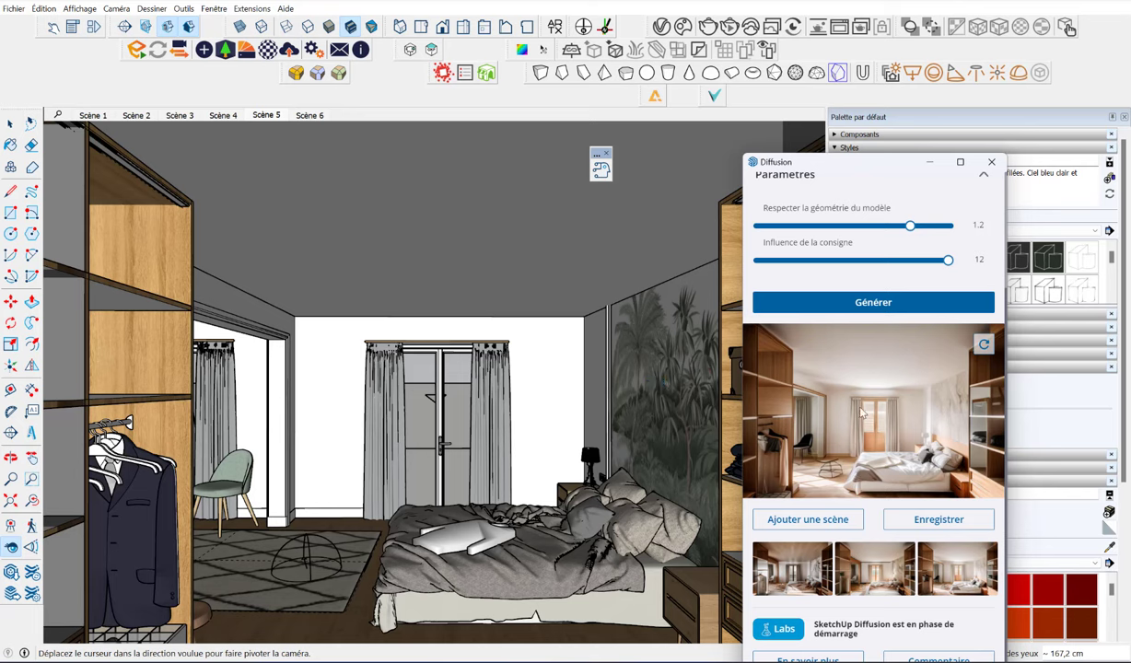
Step: Set 'Respecter la géométrie du modèle' to 1.5 and add 'tapis berbere,' to the bedroom prompt
{"action": "scroll", "coordinate": [891, 234], "scroll_direction": "up", "scroll_amount": 3}
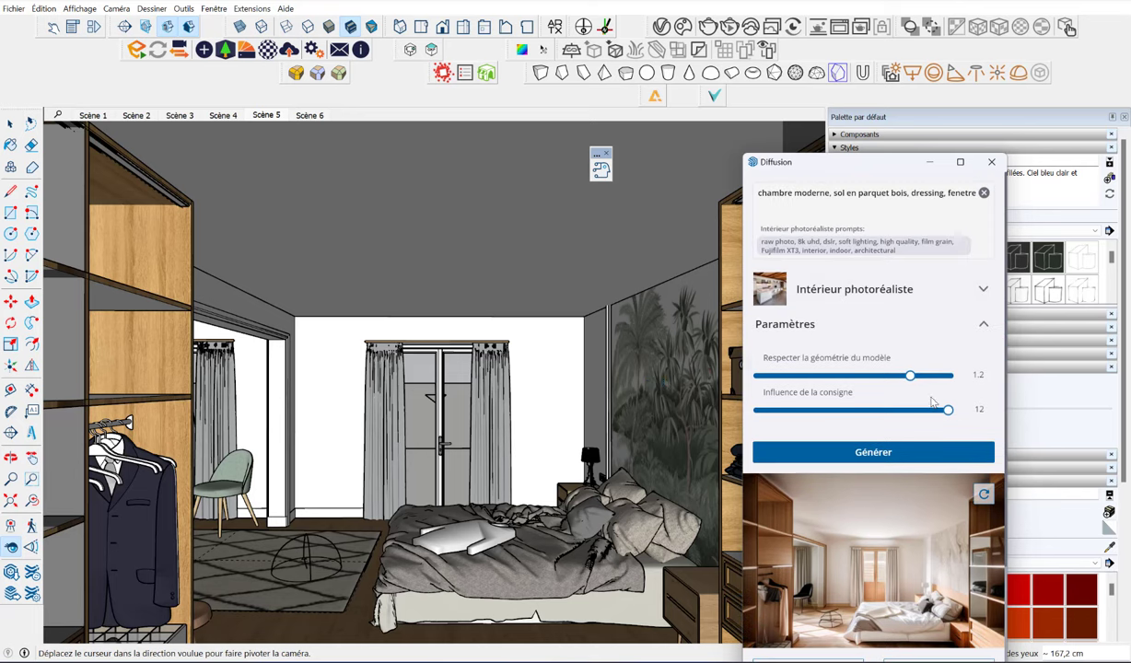
{"action": "left_click_drag", "start_coordinate": [910, 376], "coordinate": [949, 376]}
{"action": "type", "text": "ta"}
{"action": "type", "text": "p"}
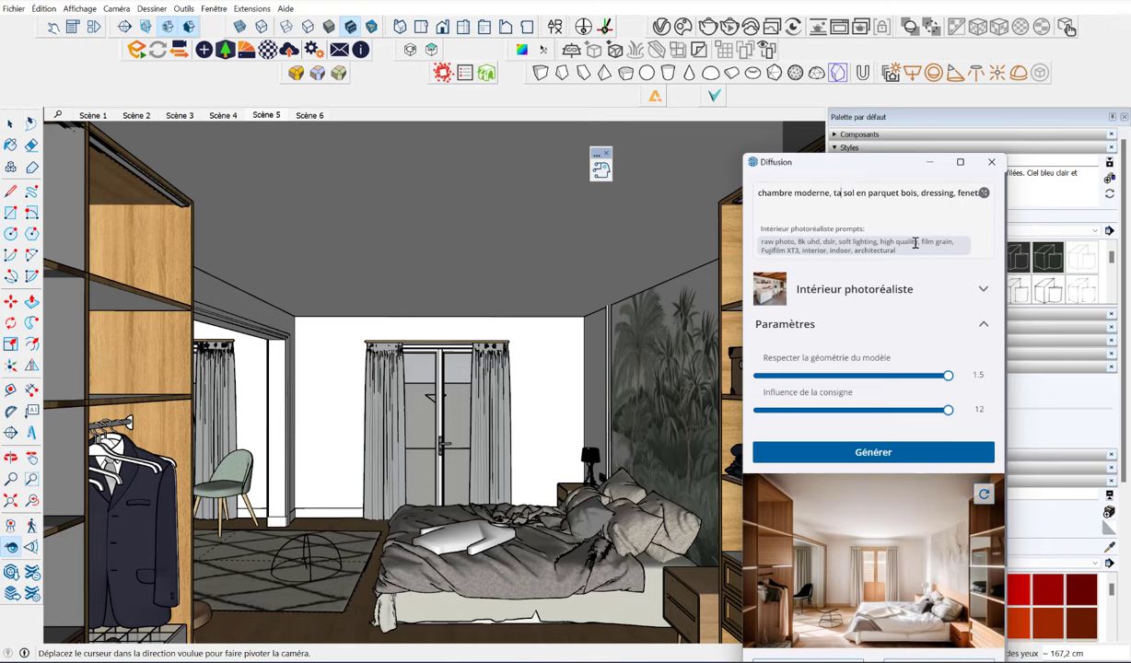
{"action": "type", "text": "is berb"}
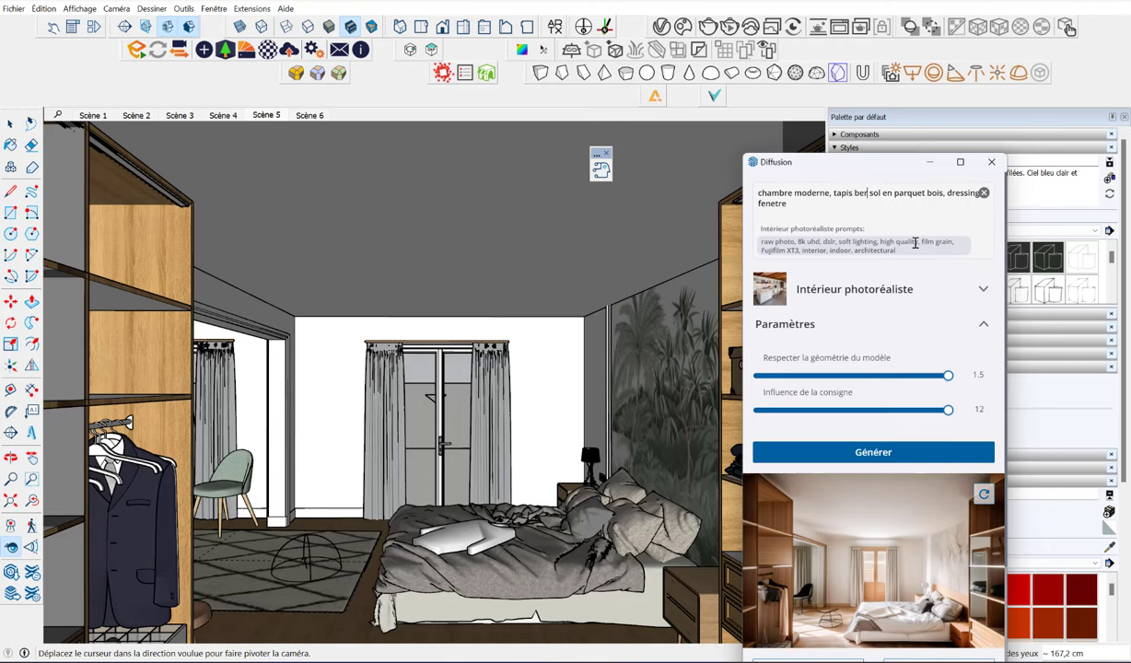
{"action": "type", "text": "ere,"}
{"action": "left_click", "coordinate": [960, 161]}
Step: Make the lighter white-bedding variant the main render in the enlarged grid, then re-dock the Diffusion panel
{"action": "scroll", "coordinate": [679, 393], "scroll_direction": "down", "scroll_amount": 5}
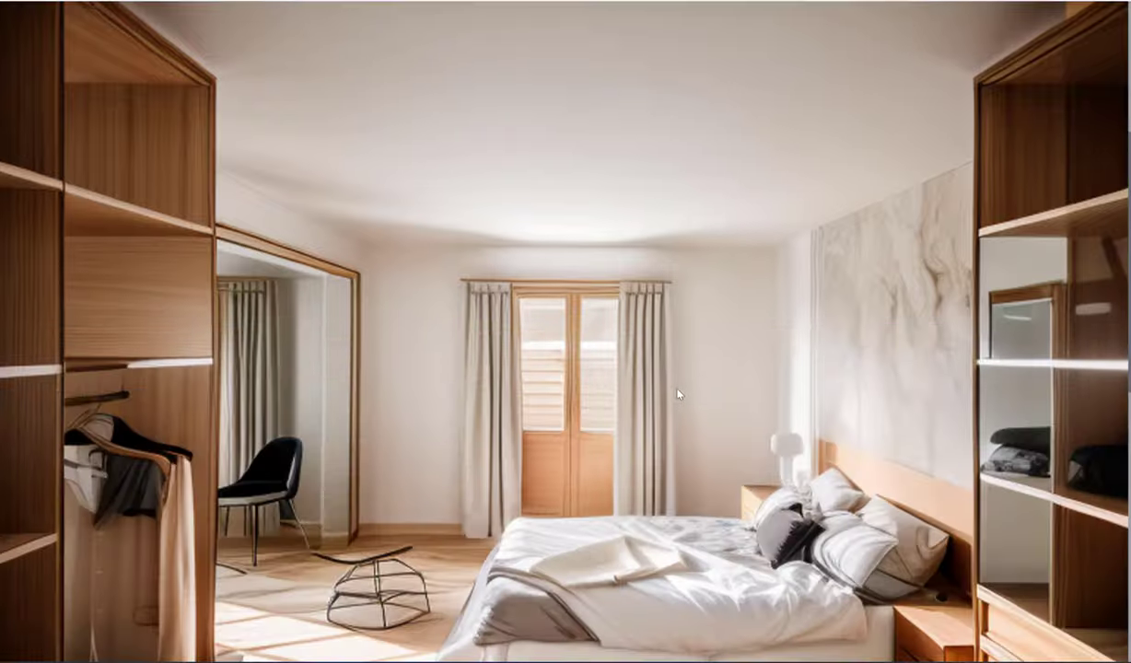
{"action": "scroll", "coordinate": [679, 392], "scroll_direction": "down", "scroll_amount": 5}
{"action": "scroll", "coordinate": [594, 361], "scroll_direction": "down", "scroll_amount": 2}
{"action": "scroll", "coordinate": [329, 253], "scroll_direction": "up", "scroll_amount": 3}
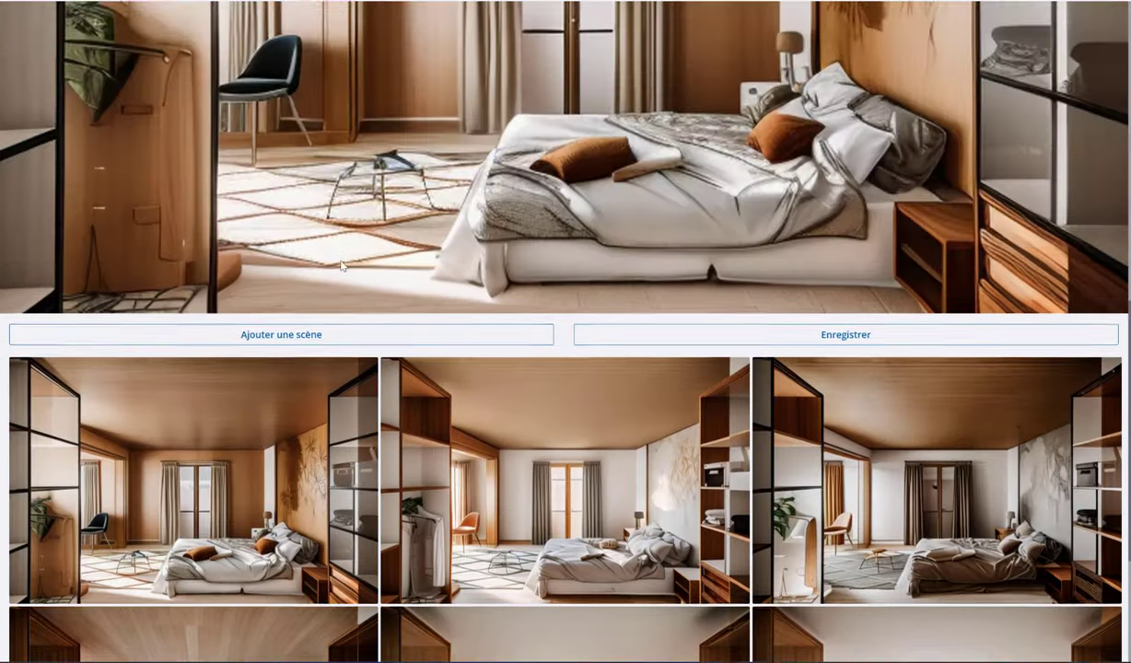
{"action": "scroll", "coordinate": [364, 286], "scroll_direction": "up", "scroll_amount": 3}
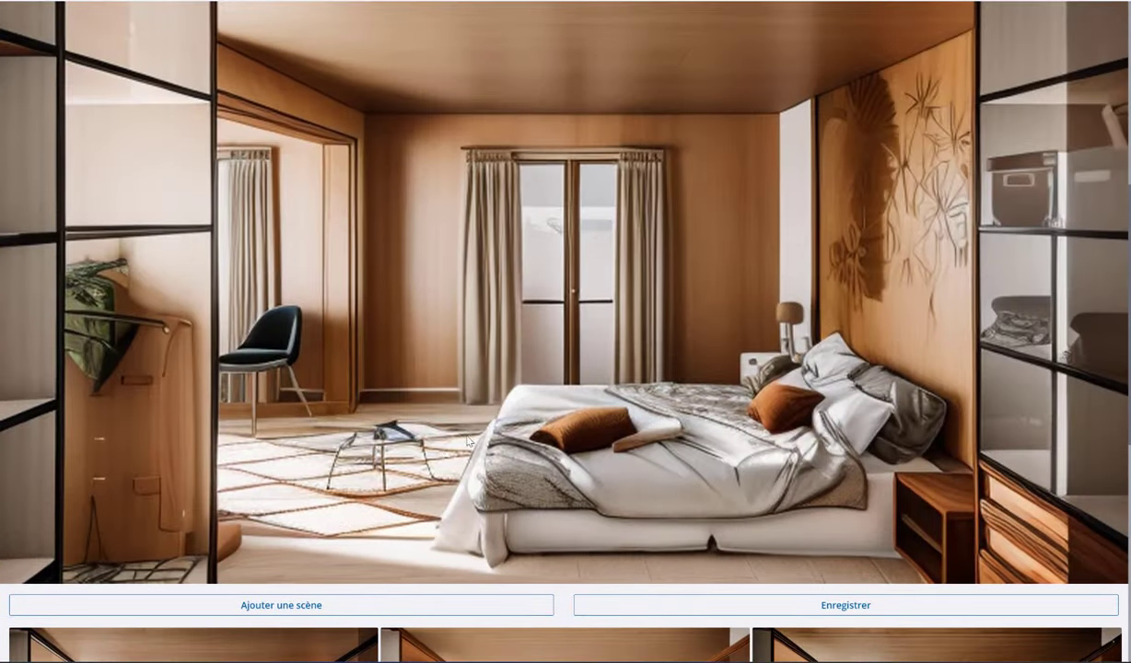
{"action": "scroll", "coordinate": [516, 497], "scroll_direction": "down", "scroll_amount": 1}
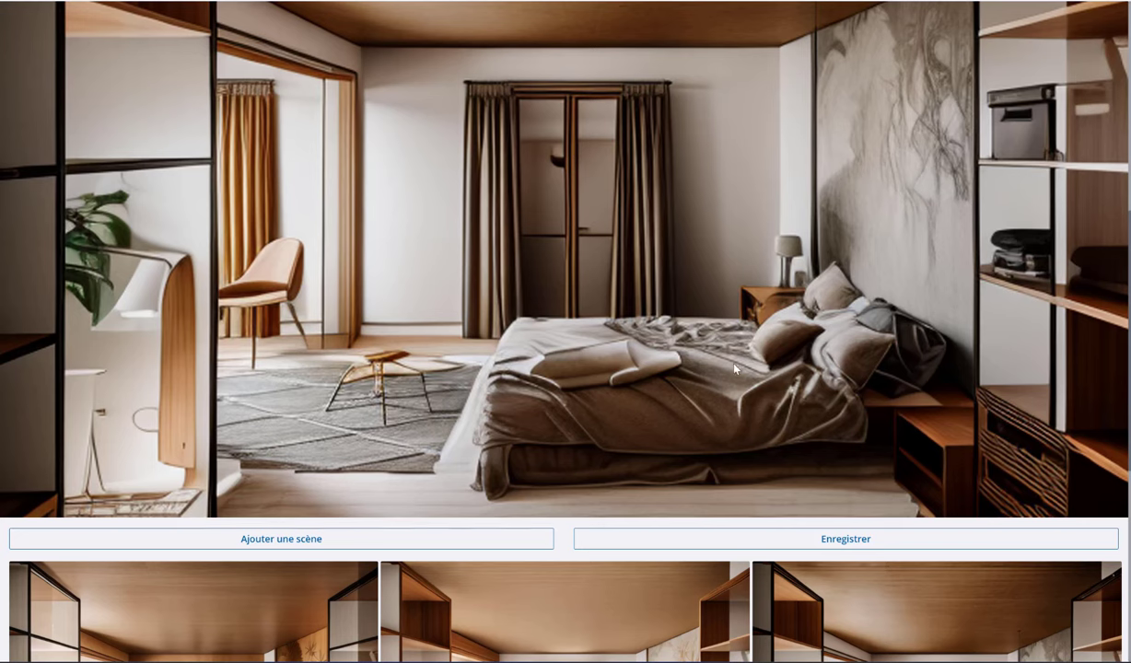
{"action": "left_click", "coordinate": [574, 589]}
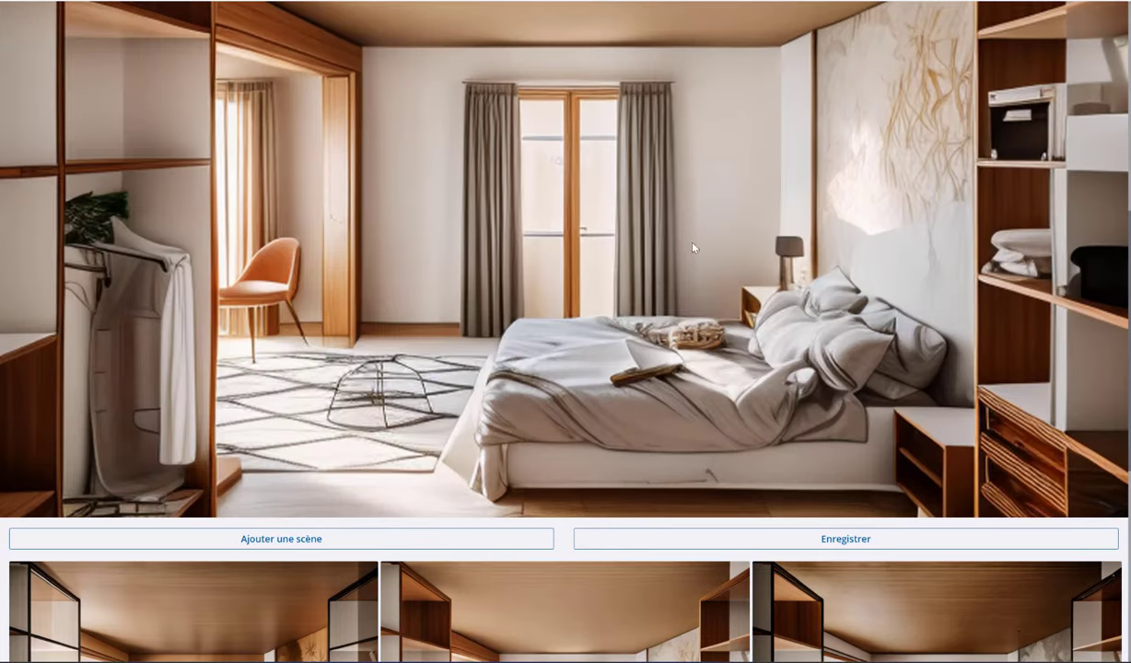
{"action": "left_click", "coordinate": [1087, 1]}
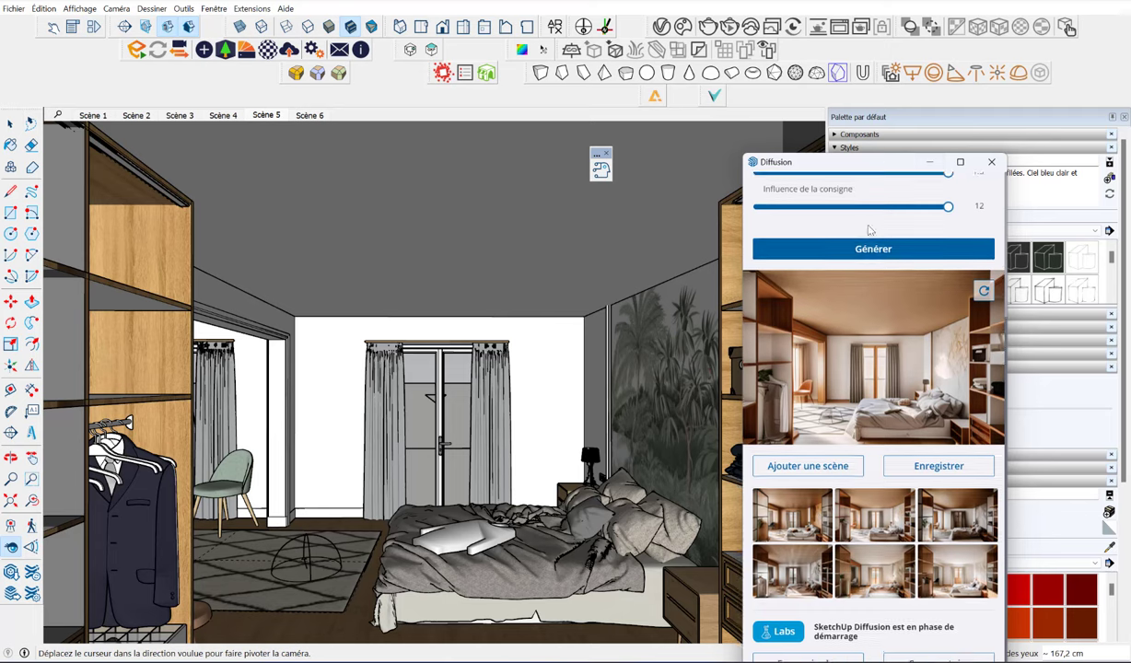
Step: Drop 'Respecter la géométrie du modèle' to 0.4 and generate a new batch with the rug prompt
{"action": "scroll", "coordinate": [842, 241], "scroll_direction": "up", "scroll_amount": 3}
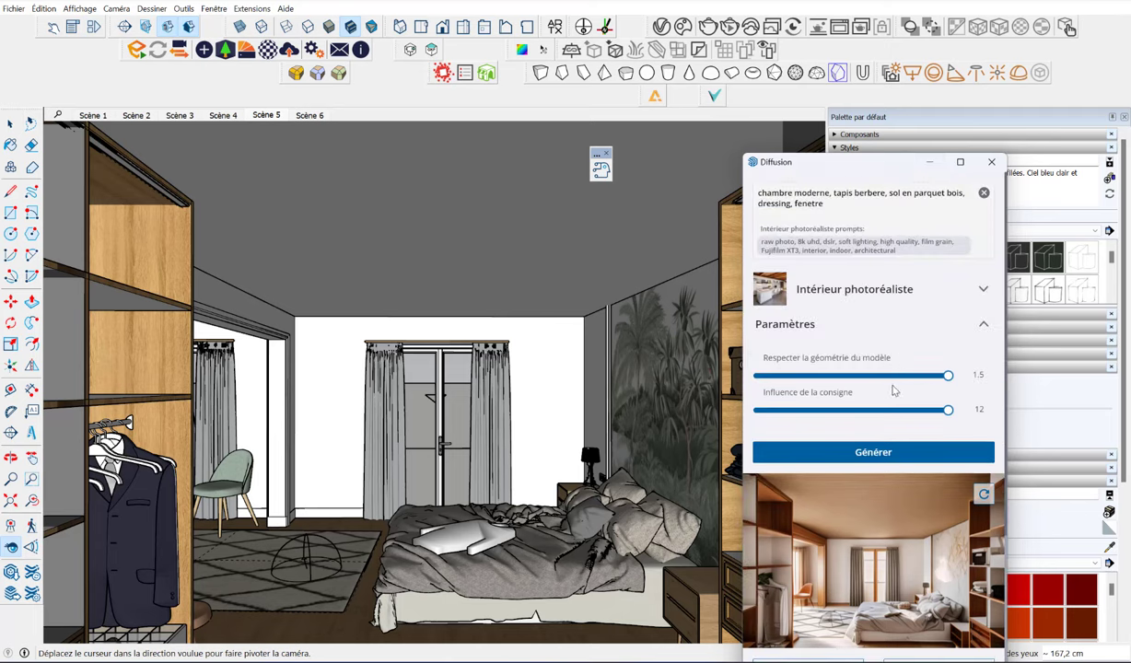
{"action": "left_click_drag", "start_coordinate": [947, 376], "coordinate": [809, 377]}
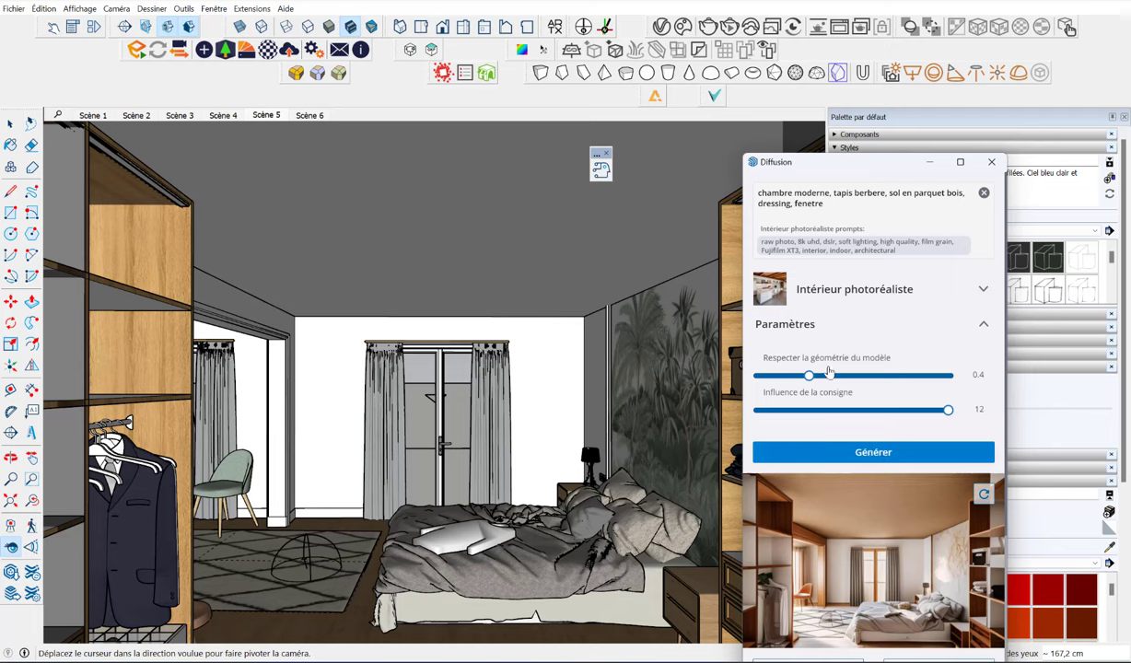
{"action": "left_click", "coordinate": [853, 451]}
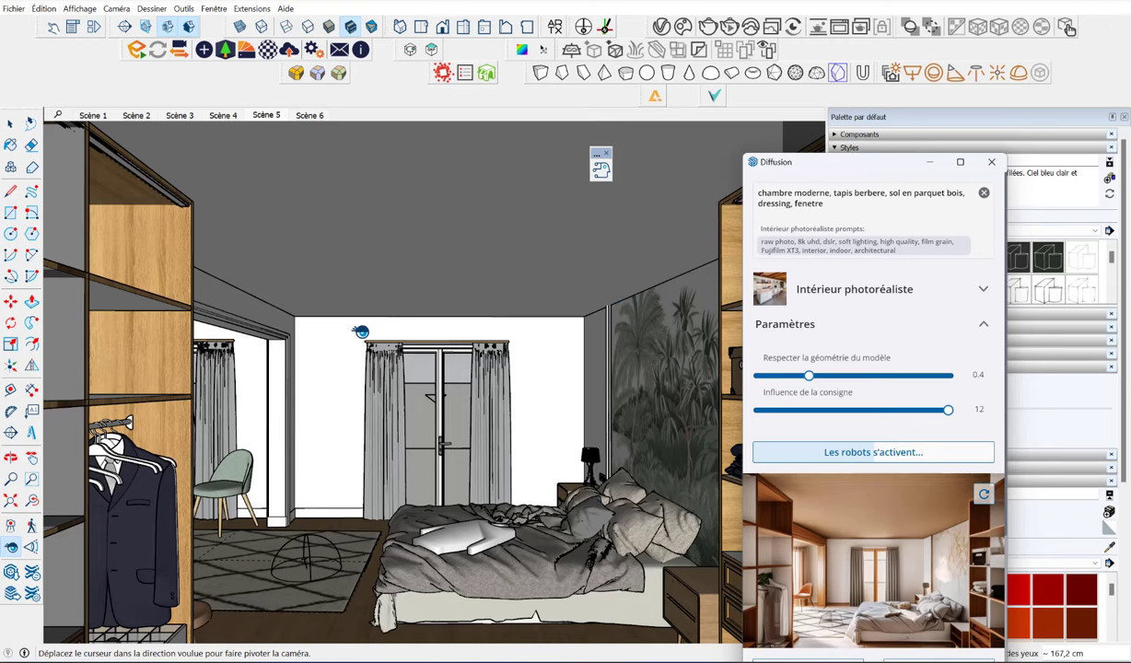
Step: Enlarge the Diffusion window and preview the first and middle new Berber-rug renders
{"action": "left_click", "coordinate": [961, 164]}
{"action": "scroll", "coordinate": [600, 413], "scroll_direction": "down", "scroll_amount": 5}
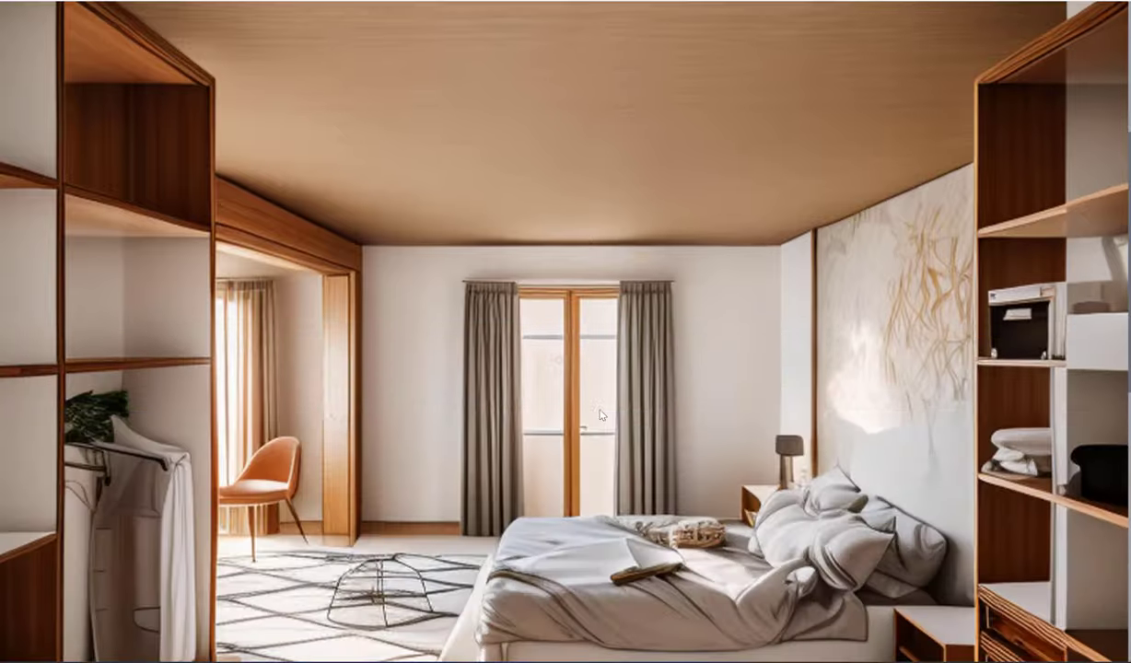
{"action": "scroll", "coordinate": [600, 414], "scroll_direction": "down", "scroll_amount": 3}
{"action": "scroll", "coordinate": [601, 414], "scroll_direction": "down", "scroll_amount": 3}
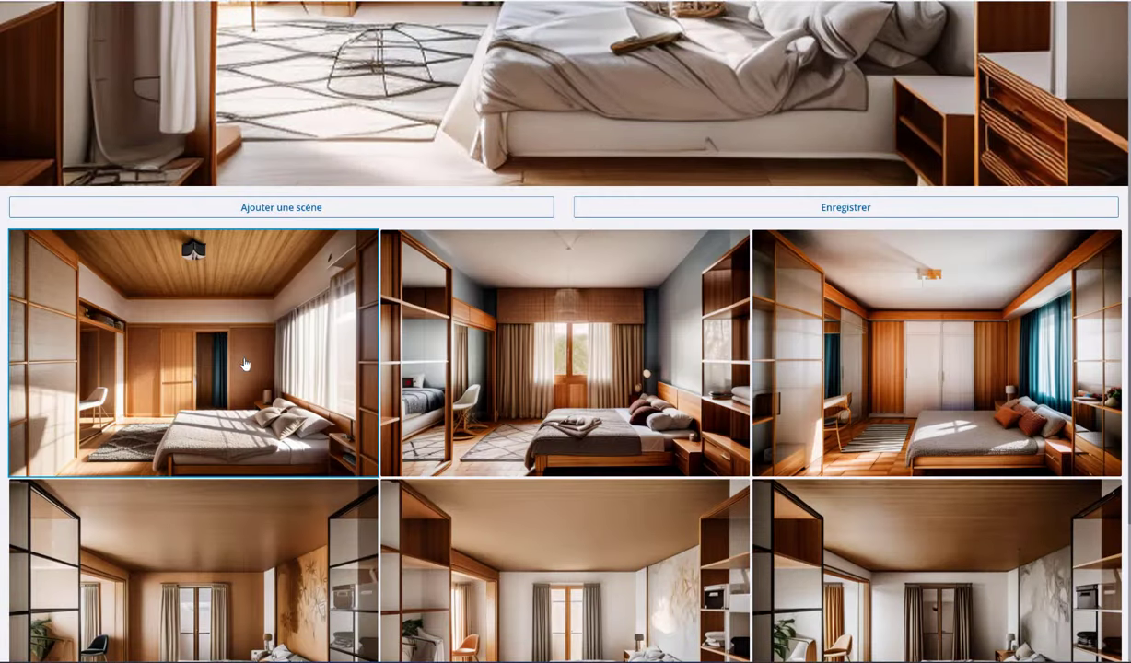
{"action": "left_click", "coordinate": [245, 316]}
{"action": "scroll", "coordinate": [951, 175], "scroll_direction": "up", "scroll_amount": 4}
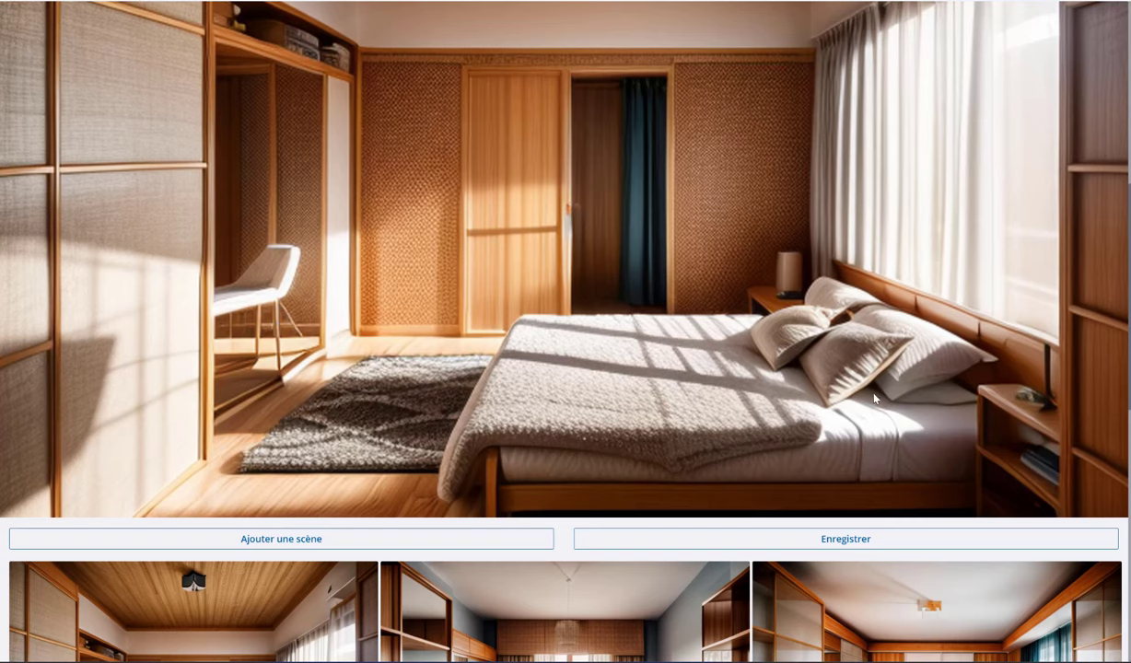
{"action": "scroll", "coordinate": [532, 396], "scroll_direction": "down", "scroll_amount": 3}
{"action": "left_click", "coordinate": [546, 409]}
Step: Check the third render, settle on the middle blue-walled bedroom with beige curtains, and re-dock the window
{"action": "scroll", "coordinate": [642, 354], "scroll_direction": "up", "scroll_amount": 3}
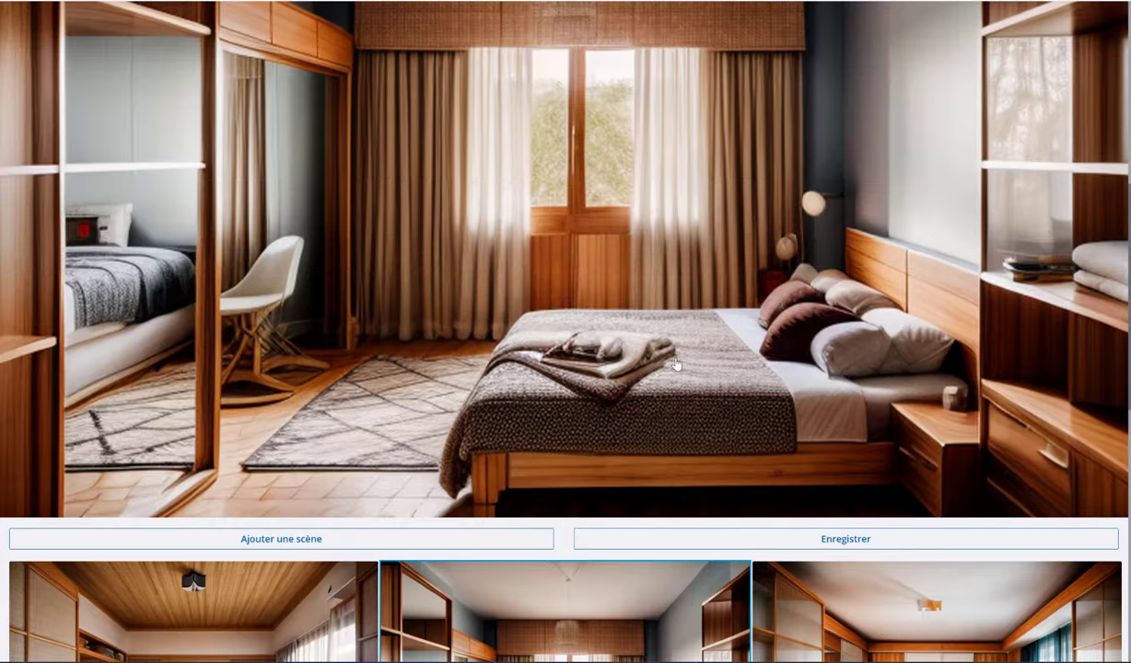
{"action": "scroll", "coordinate": [413, 111], "scroll_direction": "up", "scroll_amount": 2}
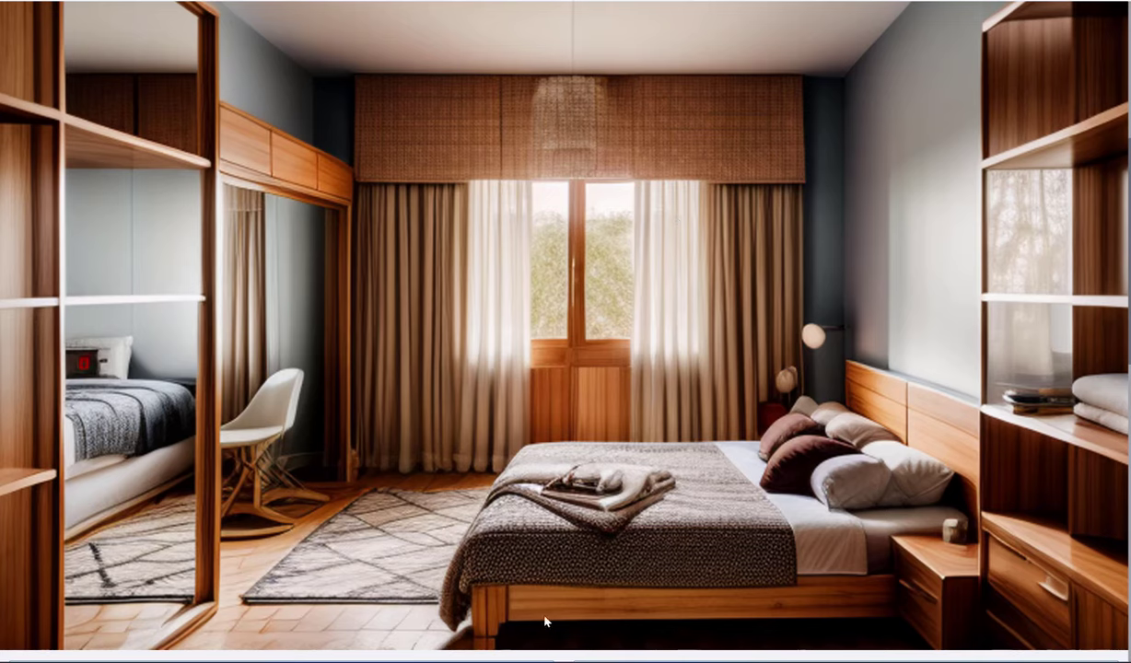
{"action": "scroll", "coordinate": [675, 611], "scroll_direction": "down", "scroll_amount": 4}
{"action": "scroll", "coordinate": [651, 526], "scroll_direction": "down", "scroll_amount": 3}
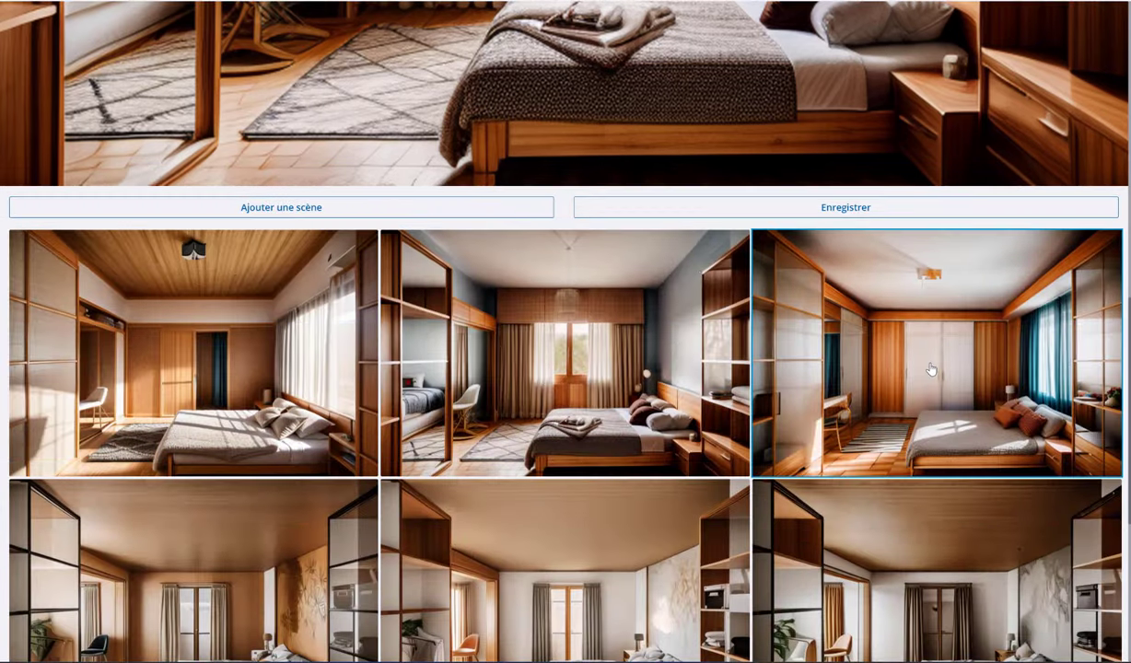
{"action": "left_click", "coordinate": [930, 370]}
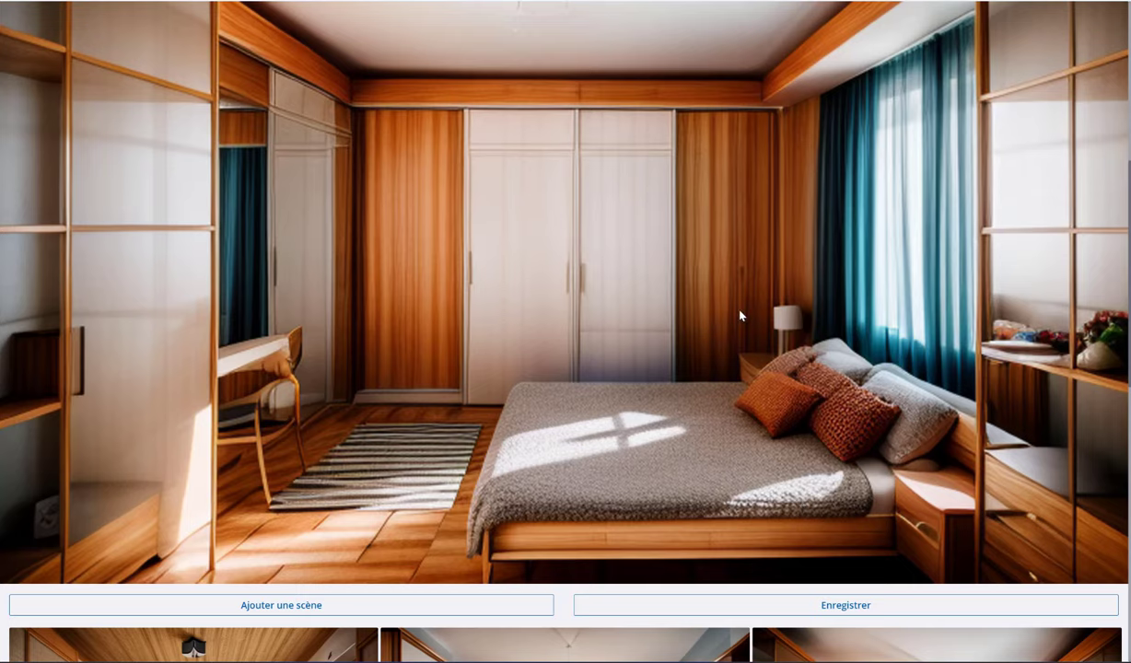
{"action": "scroll", "coordinate": [691, 368], "scroll_direction": "down", "scroll_amount": 3}
{"action": "left_click", "coordinate": [634, 405]}
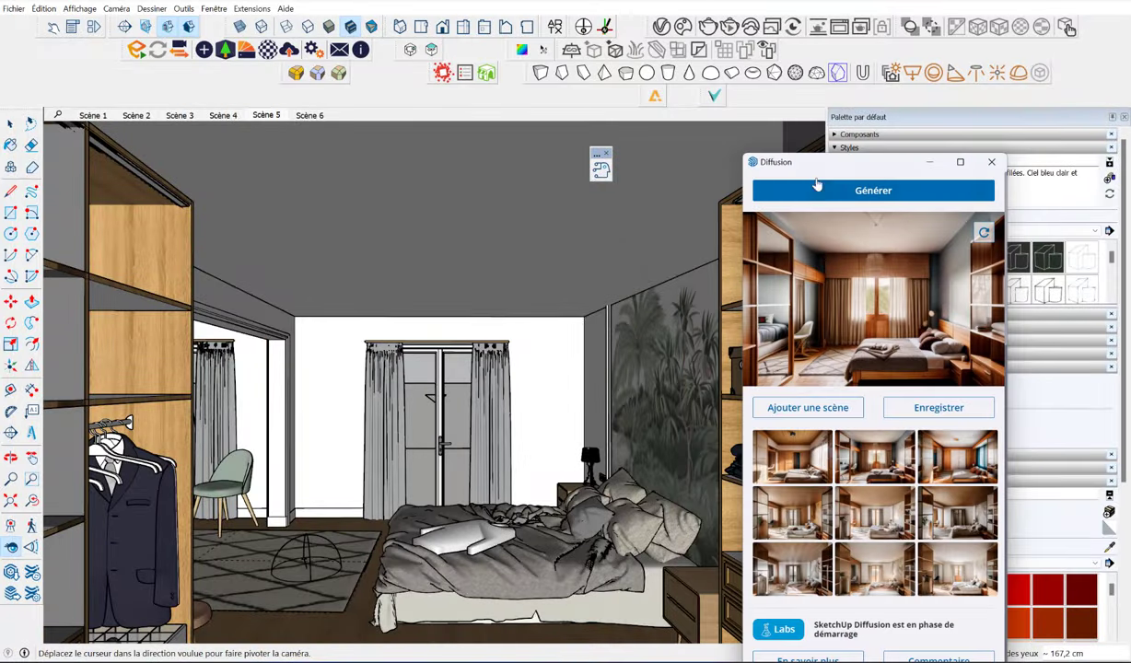
{"action": "left_click_drag", "start_coordinate": [826, 164], "coordinate": [870, 58]}
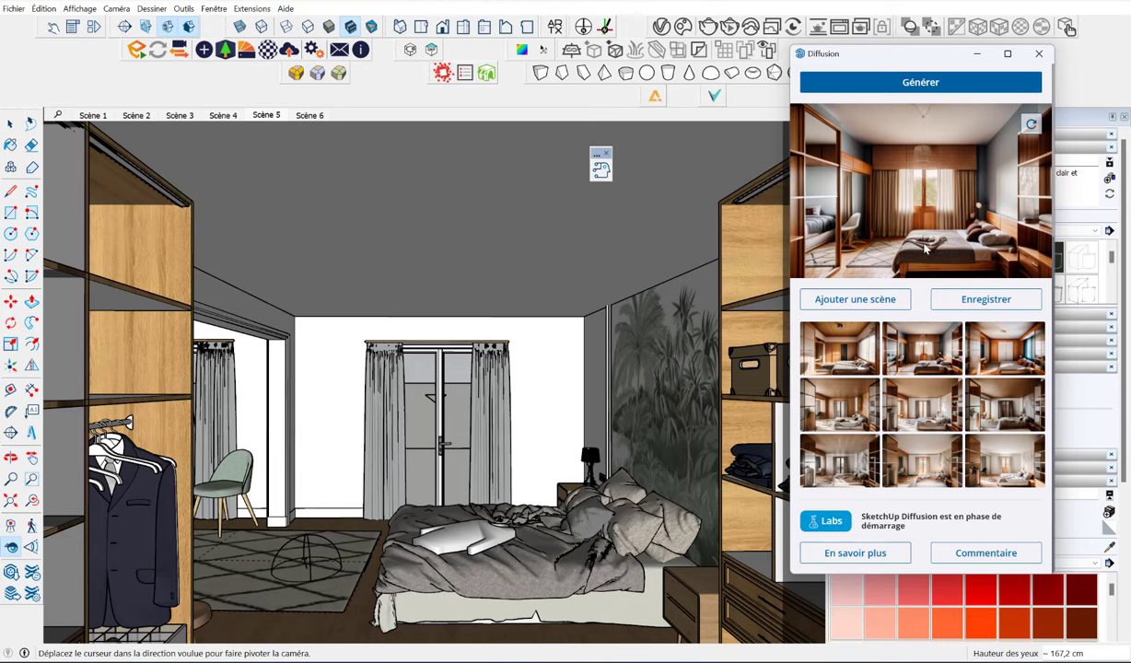
Step: Set 'Respecter la géométrie du modèle' to 0 and 'Influence de la consigne' from 12 to 5, then generate
{"action": "scroll", "coordinate": [869, 260], "scroll_direction": "up", "scroll_amount": 3}
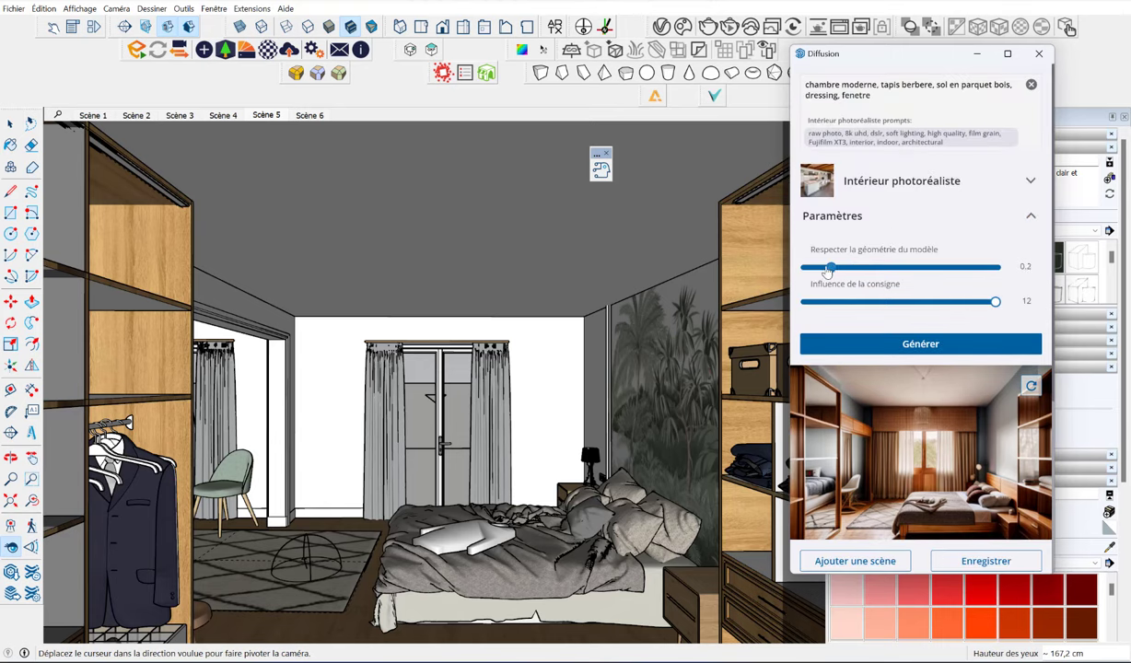
{"action": "mouse_move", "coordinate": [857, 267]}
{"action": "left_mouse_down"}
{"action": "mouse_move", "coordinate": [871, 268]}
{"action": "mouse_move", "coordinate": [856, 268]}
{"action": "left_mouse_up"}
{"action": "left_click_drag", "start_coordinate": [857, 267], "coordinate": [872, 268]}
{"action": "left_click_drag", "start_coordinate": [995, 301], "coordinate": [865, 304]}
{"action": "mouse_move", "coordinate": [869, 267]}
{"action": "left_mouse_down"}
{"action": "mouse_move", "coordinate": [807, 268]}
{"action": "mouse_move", "coordinate": [806, 302]}
{"action": "left_mouse_up"}
{"action": "left_click", "coordinate": [891, 345]}
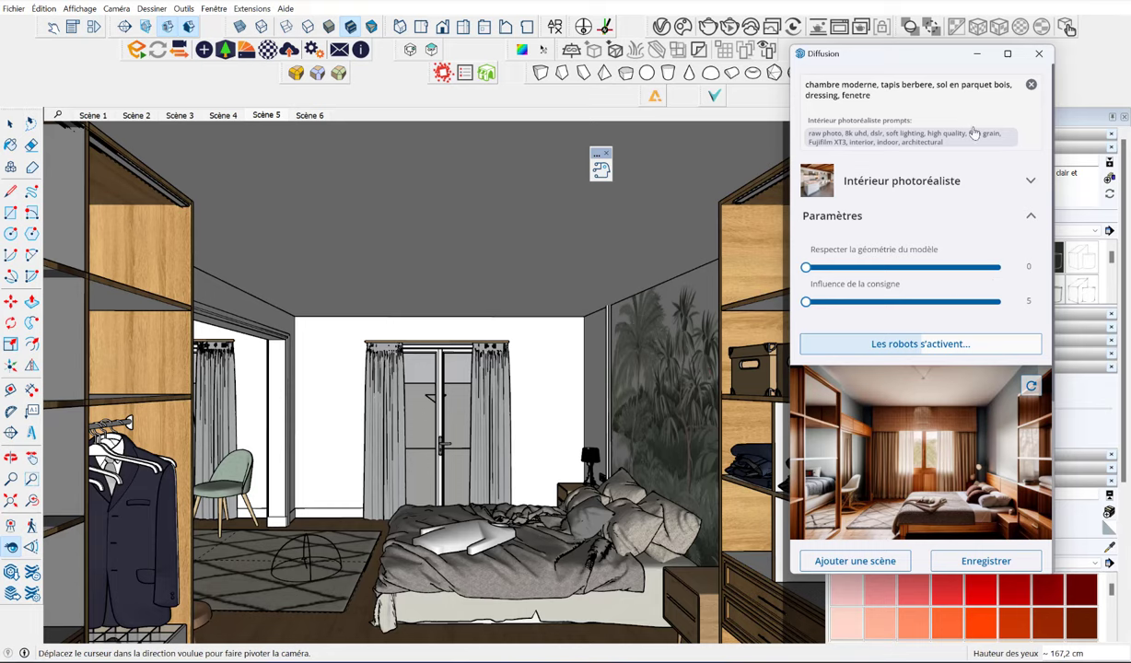
Step: Enlarge the Diffusion window and preview the first new render and the empty-room render
{"action": "left_click", "coordinate": [1008, 55]}
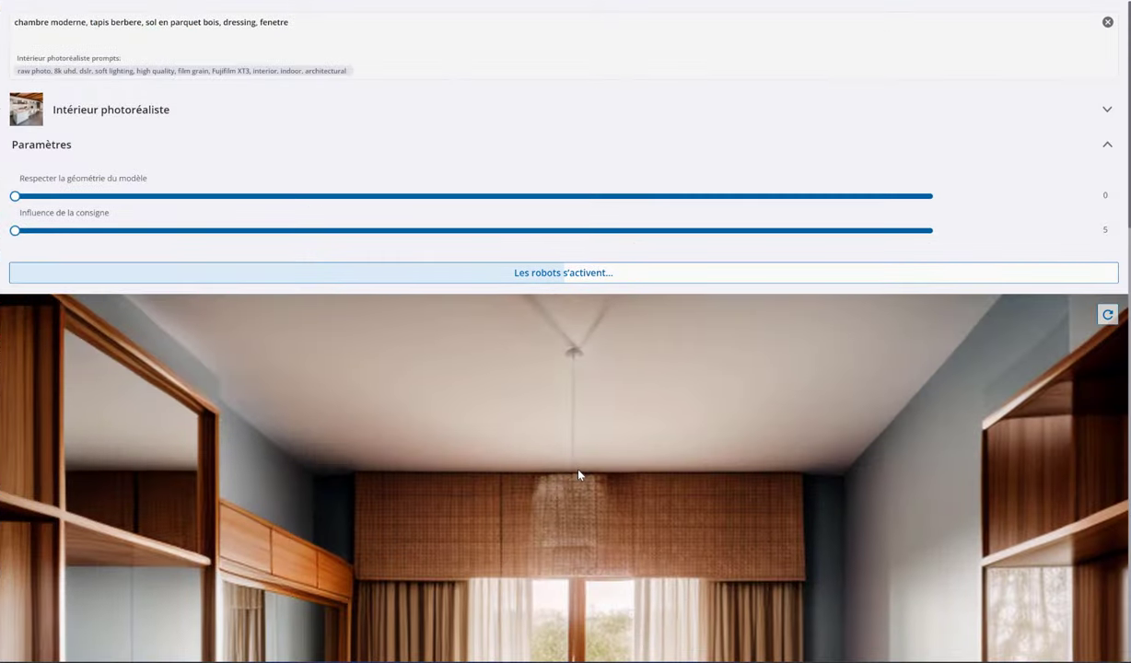
{"action": "scroll", "coordinate": [578, 475], "scroll_direction": "down", "scroll_amount": 4}
{"action": "scroll", "coordinate": [578, 475], "scroll_direction": "down", "scroll_amount": 2}
{"action": "scroll", "coordinate": [579, 474], "scroll_direction": "down", "scroll_amount": 2}
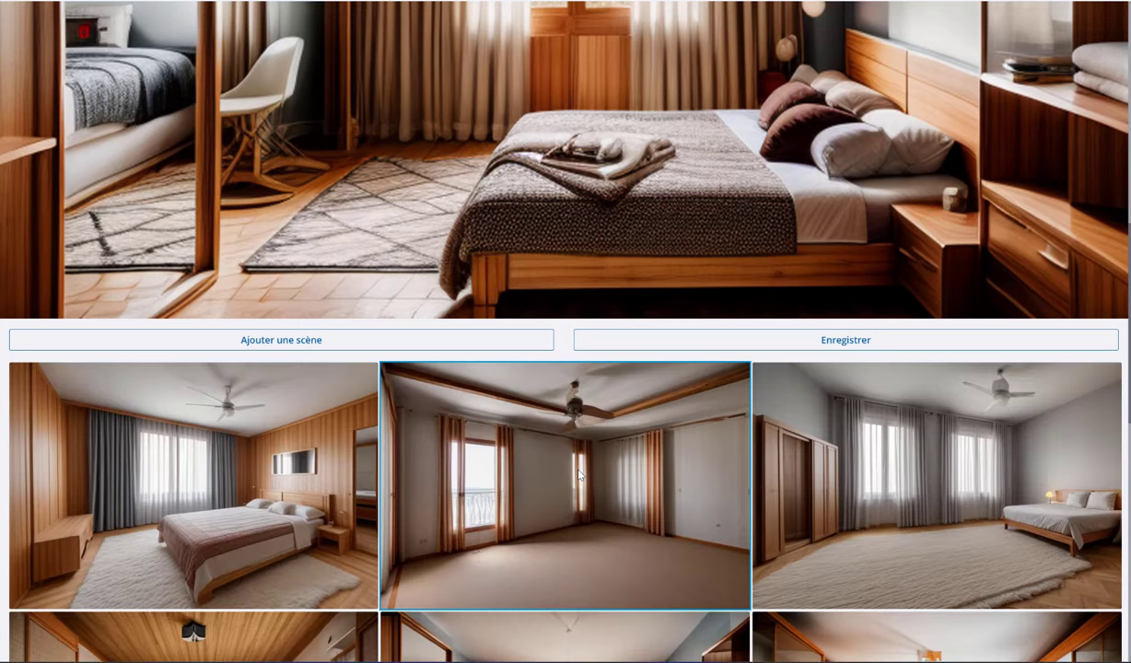
{"action": "left_click", "coordinate": [247, 468]}
{"action": "scroll", "coordinate": [604, 305], "scroll_direction": "up", "scroll_amount": 3}
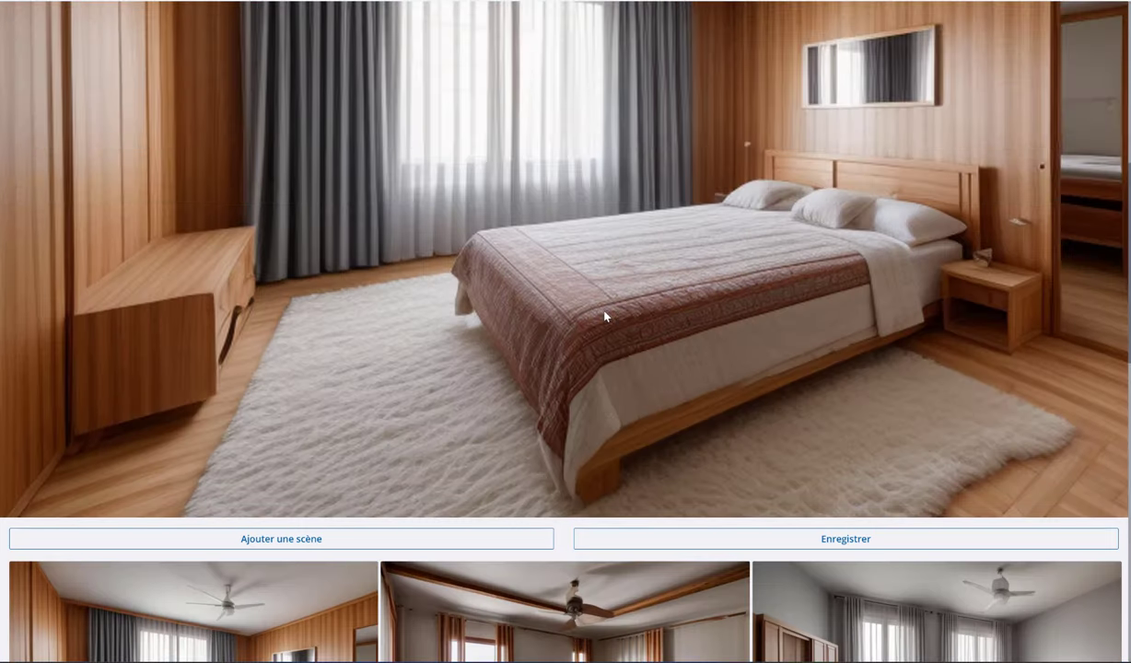
{"action": "scroll", "coordinate": [605, 316], "scroll_direction": "up", "scroll_amount": 2}
{"action": "scroll", "coordinate": [604, 316], "scroll_direction": "down", "scroll_amount": 3}
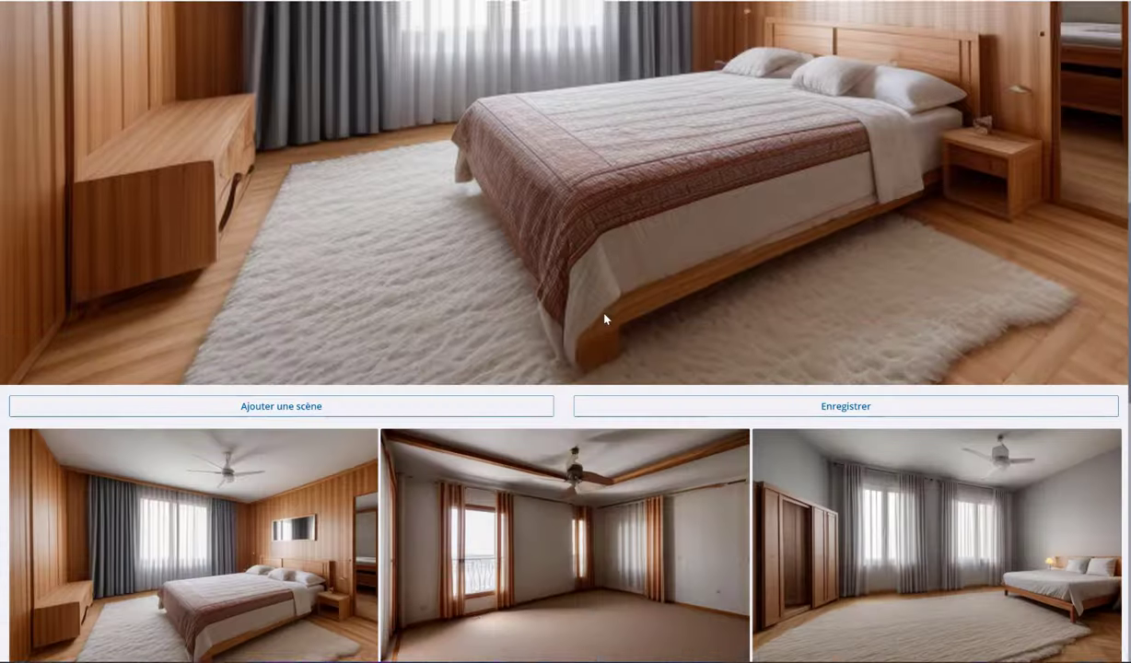
{"action": "scroll", "coordinate": [605, 316], "scroll_direction": "down", "scroll_amount": 2}
{"action": "left_click", "coordinate": [558, 369]}
Step: Keep the grey room with the large rug as main image and re-dock the Diffusion panel
{"action": "scroll", "coordinate": [586, 391], "scroll_direction": "up", "scroll_amount": 3}
{"action": "scroll", "coordinate": [586, 390], "scroll_direction": "up", "scroll_amount": 2}
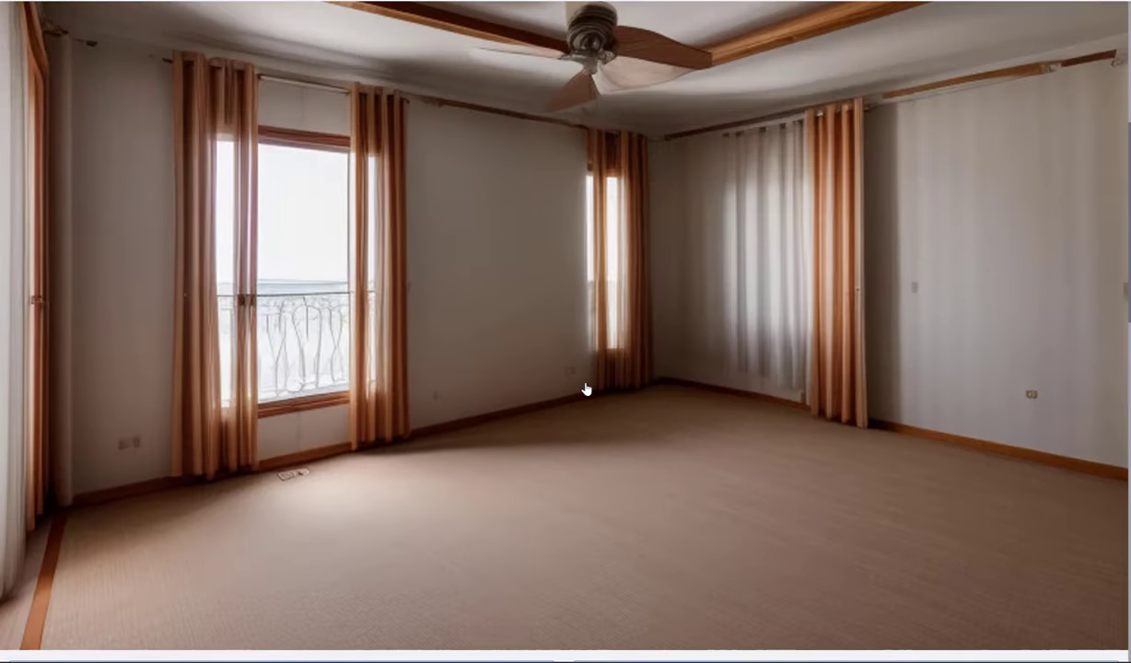
{"action": "scroll", "coordinate": [571, 378], "scroll_direction": "down", "scroll_amount": 5}
{"action": "left_click", "coordinate": [771, 461]}
{"action": "scroll", "coordinate": [830, 442], "scroll_direction": "up", "scroll_amount": 1}
{"action": "scroll", "coordinate": [921, 323], "scroll_direction": "up", "scroll_amount": 4}
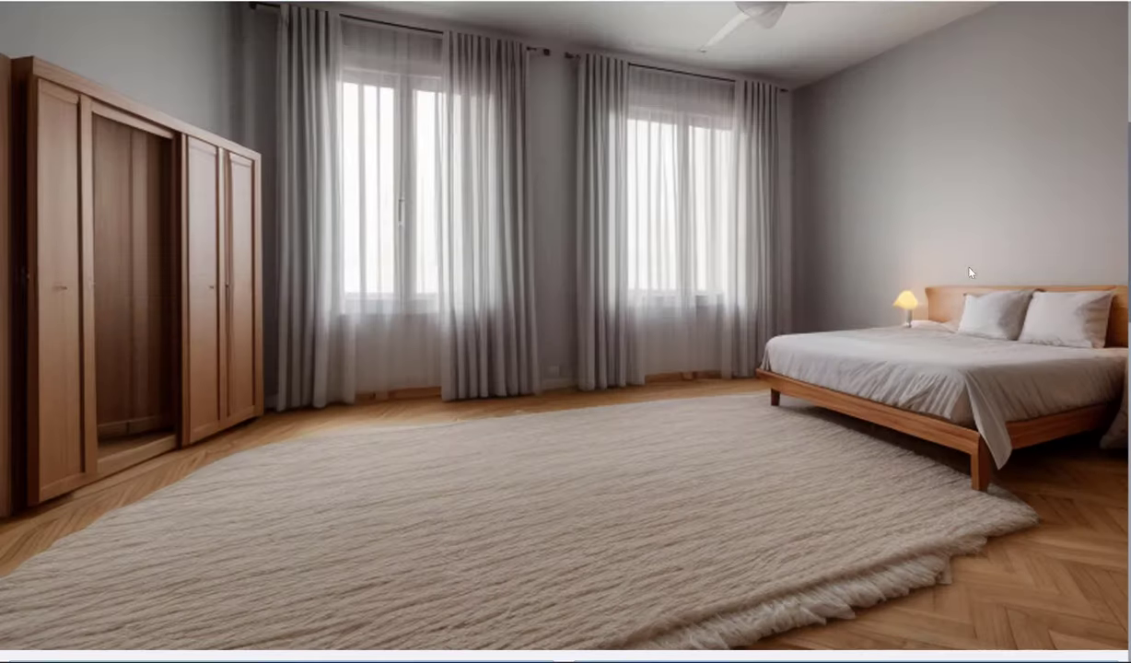
{"action": "left_click", "coordinate": [1097, 10]}
Step: Set geometry adherence to 0.3, keeping prompt influence at 5, and generate another bedroom batch
{"action": "scroll", "coordinate": [899, 196], "scroll_direction": "up", "scroll_amount": 1}
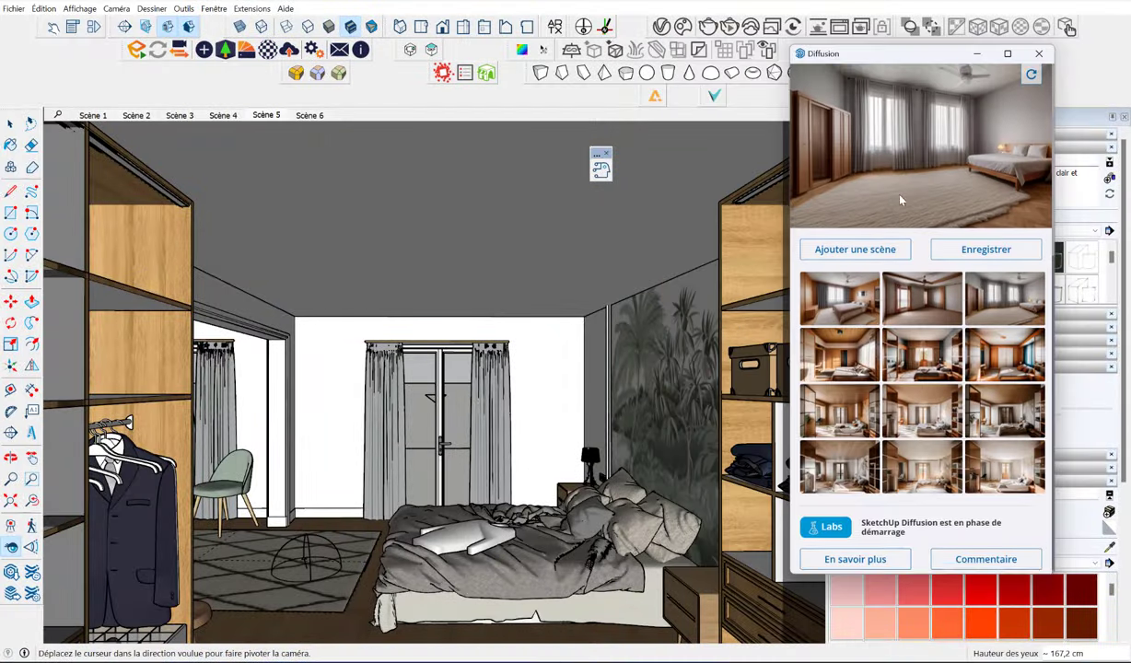
{"action": "scroll", "coordinate": [869, 258], "scroll_direction": "up", "scroll_amount": 4}
{"action": "mouse_move", "coordinate": [807, 268]}
{"action": "left_mouse_down"}
{"action": "mouse_move", "coordinate": [922, 268]}
{"action": "mouse_move", "coordinate": [869, 268]}
{"action": "left_mouse_up"}
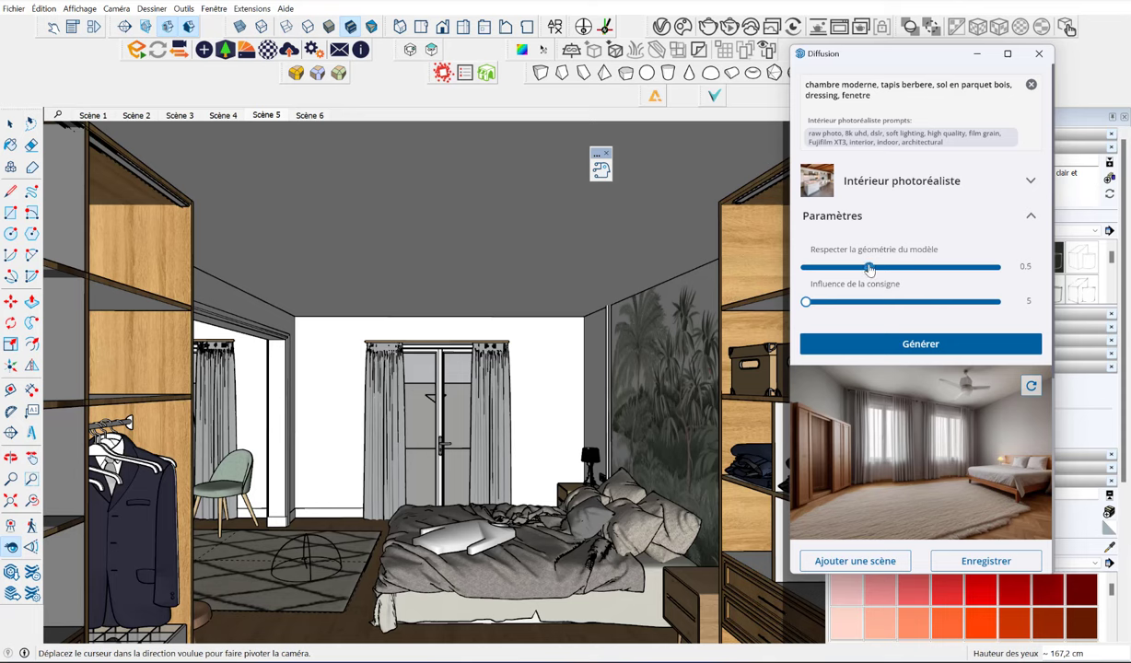
{"action": "left_click_drag", "start_coordinate": [868, 269], "coordinate": [844, 269]}
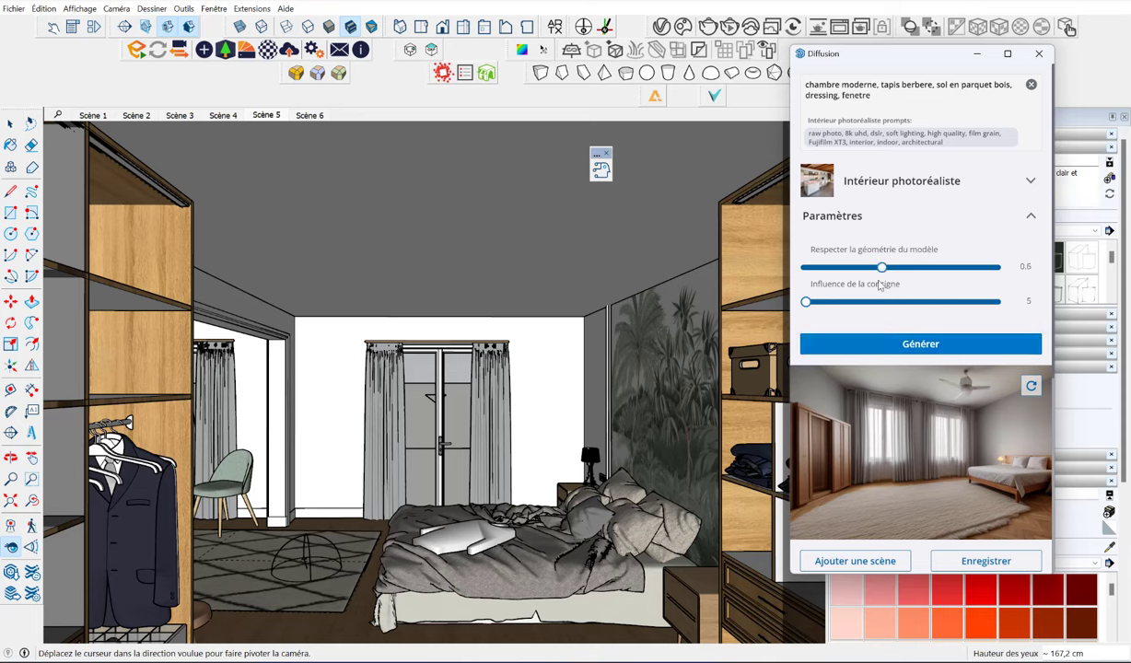
{"action": "left_click", "coordinate": [915, 346]}
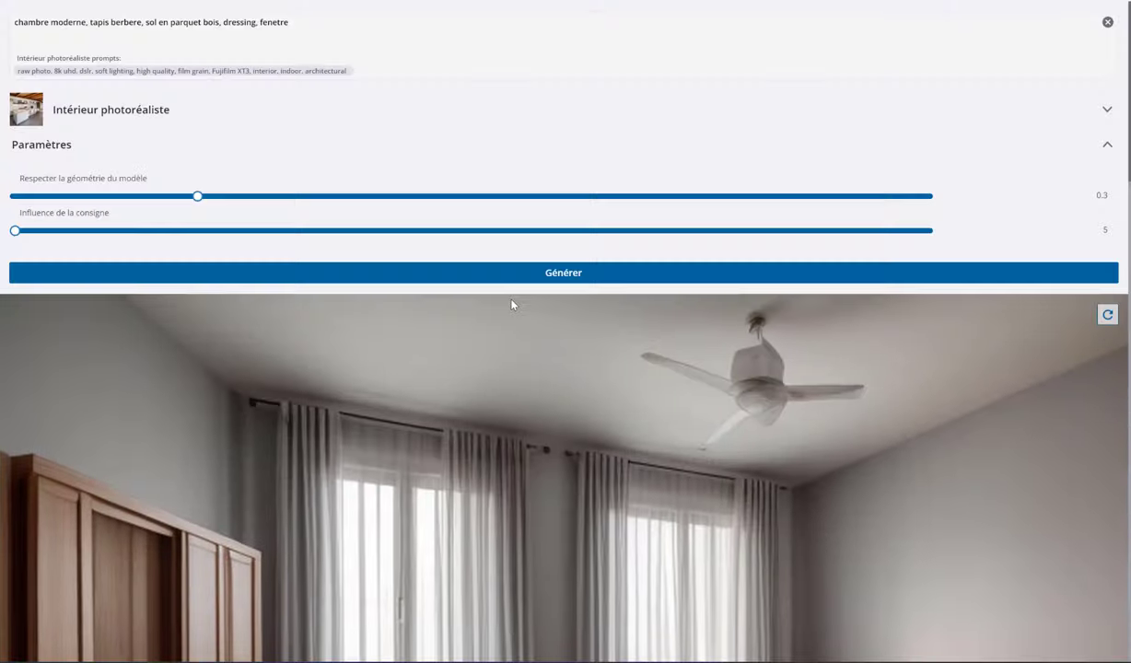
Step: Preview the first three new bedroom renders, including the room with the sofa
{"action": "scroll", "coordinate": [489, 304], "scroll_direction": "down", "scroll_amount": 5}
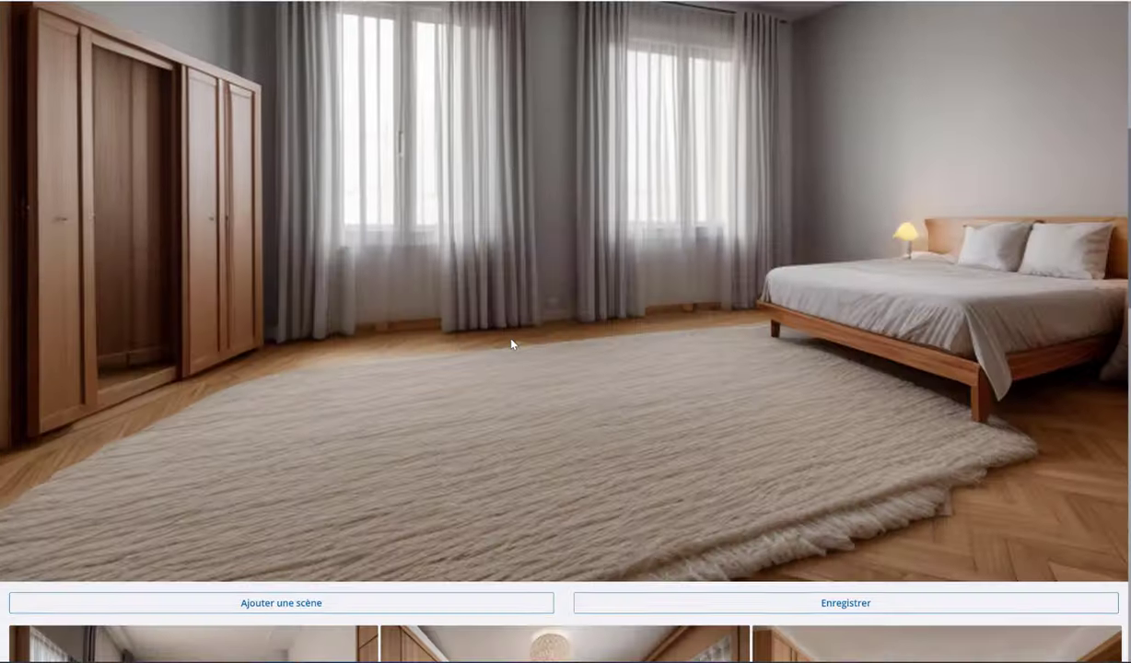
{"action": "scroll", "coordinate": [489, 325], "scroll_direction": "down", "scroll_amount": 5}
{"action": "left_click", "coordinate": [261, 403]}
{"action": "scroll", "coordinate": [260, 403], "scroll_direction": "up", "scroll_amount": 4}
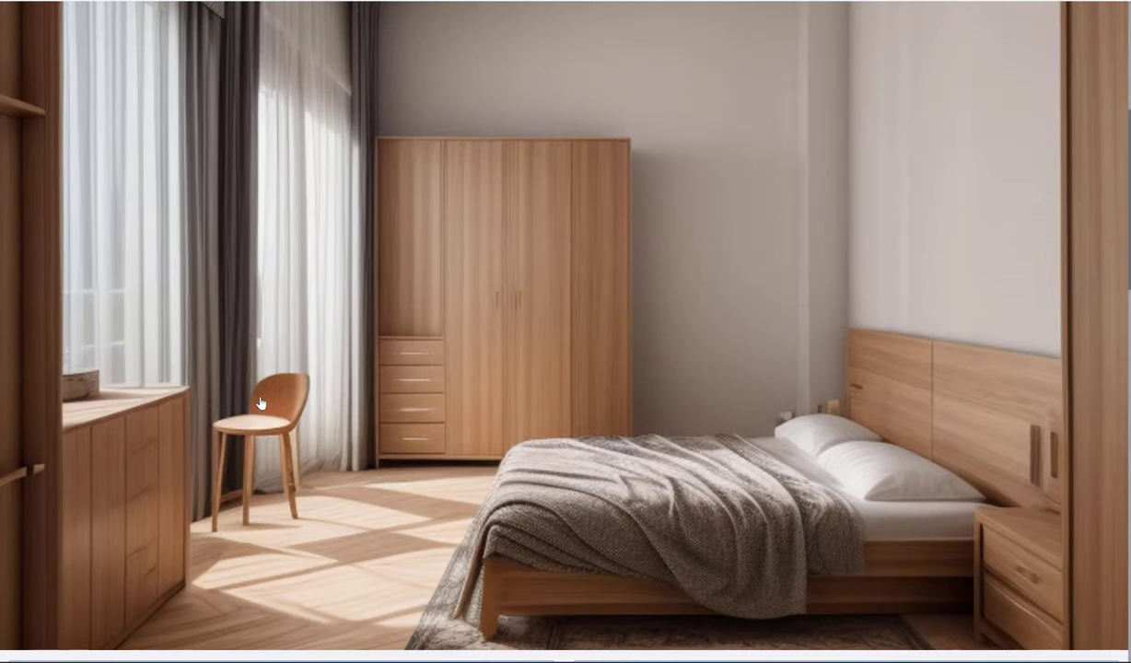
{"action": "scroll", "coordinate": [322, 244], "scroll_direction": "down", "scroll_amount": 1}
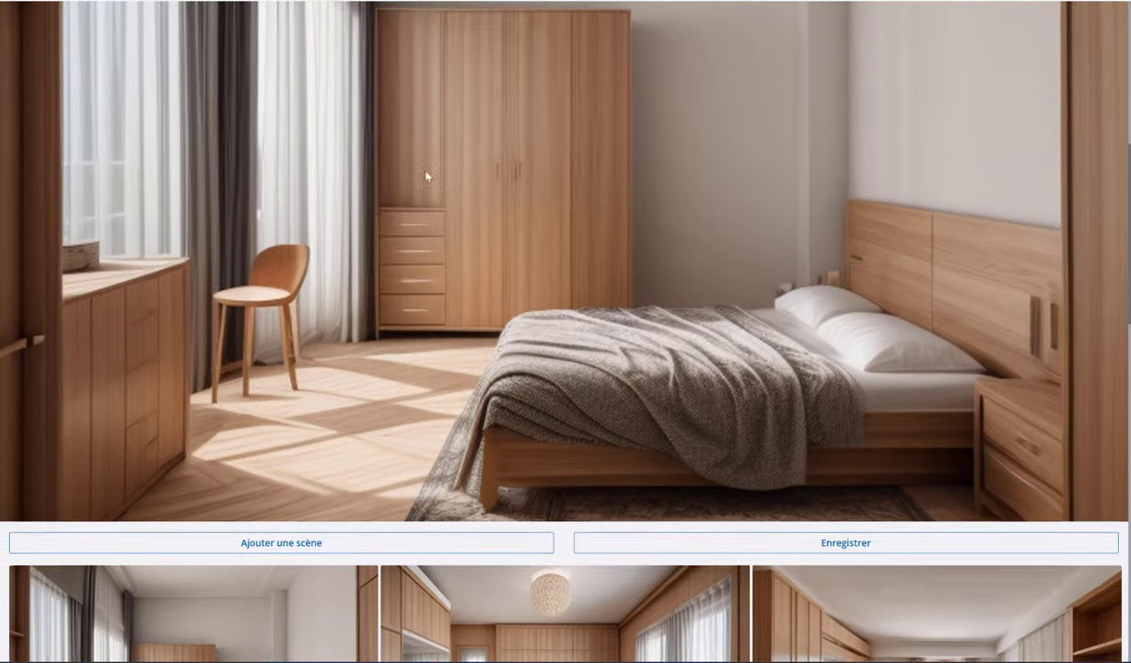
{"action": "left_click", "coordinate": [483, 571]}
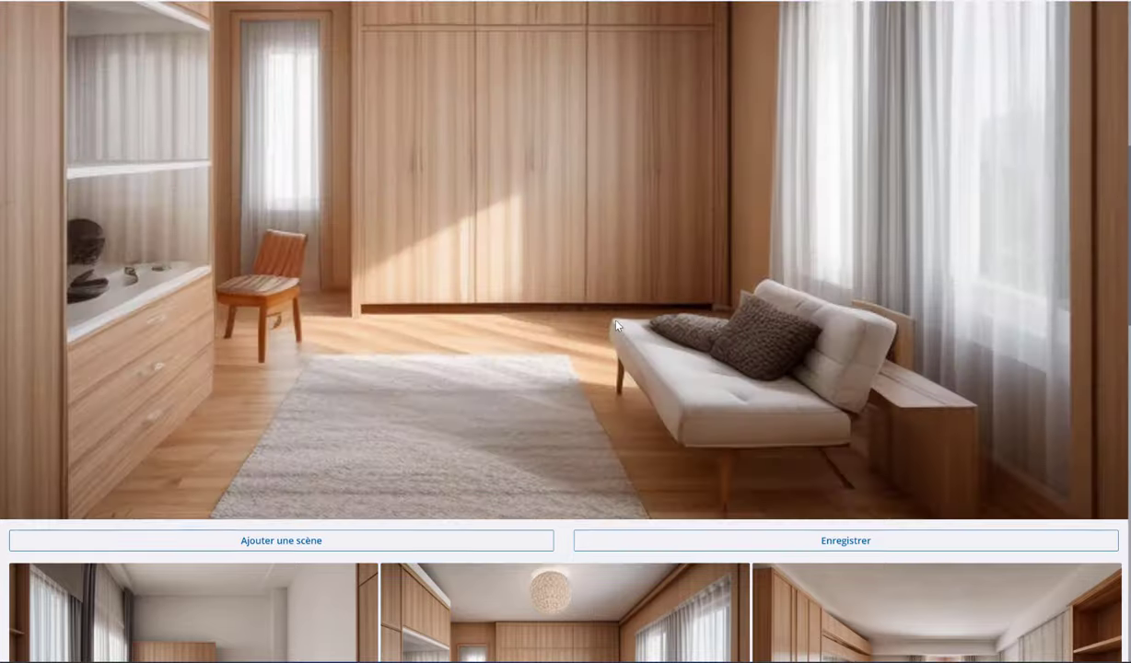
{"action": "scroll", "coordinate": [892, 435], "scroll_direction": "up", "scroll_amount": 3}
{"action": "scroll", "coordinate": [442, 456], "scroll_direction": "down", "scroll_amount": 4}
{"action": "left_click", "coordinate": [877, 572]}
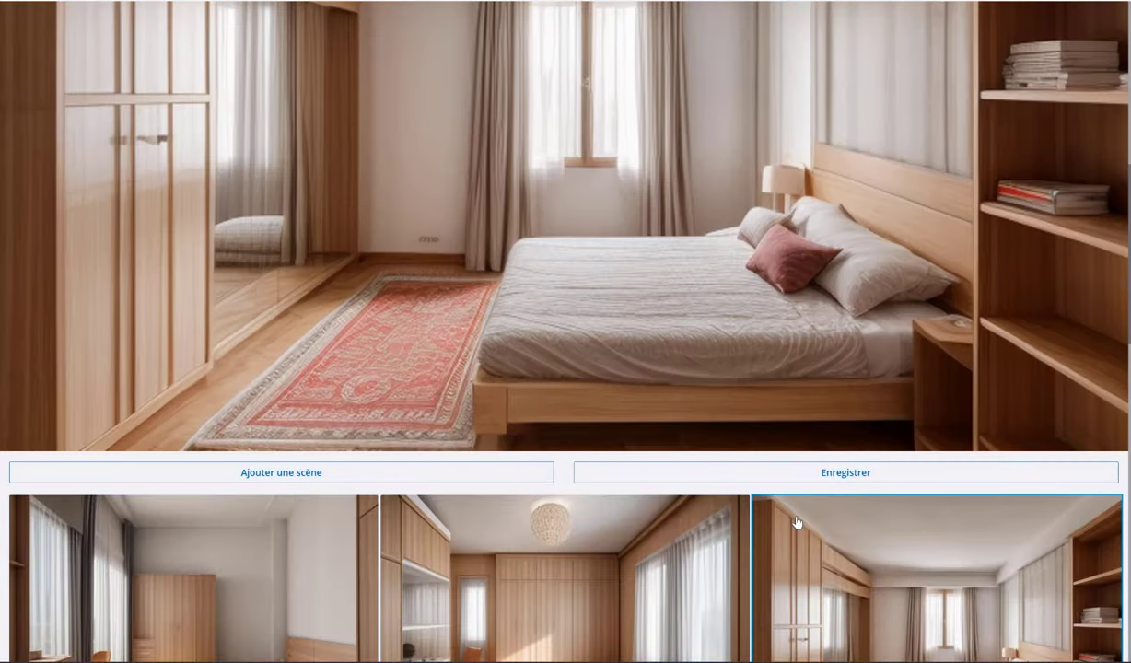
Step: Check the remaining renders and make the wooden-chair, grey-throw bedroom the large preview
{"action": "scroll", "coordinate": [767, 502], "scroll_direction": "down", "scroll_amount": 5}
{"action": "scroll", "coordinate": [878, 344], "scroll_direction": "up", "scroll_amount": 5}
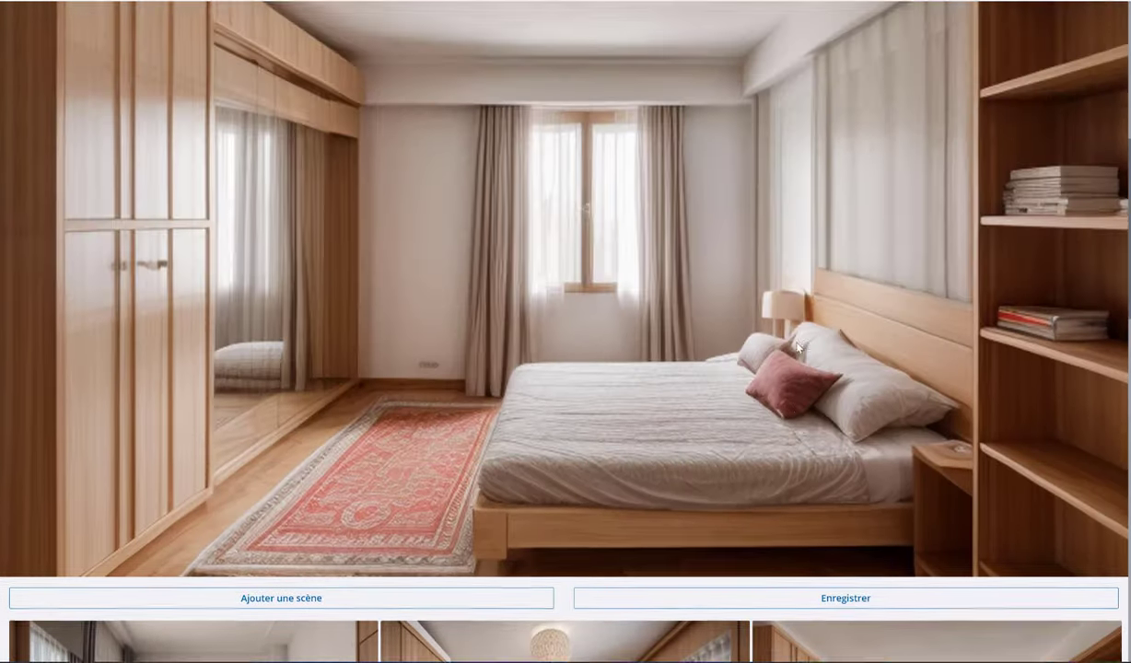
{"action": "scroll", "coordinate": [783, 322], "scroll_direction": "up", "scroll_amount": 2}
{"action": "scroll", "coordinate": [663, 318], "scroll_direction": "down", "scroll_amount": 2}
{"action": "scroll", "coordinate": [349, 258], "scroll_direction": "up", "scroll_amount": 5}
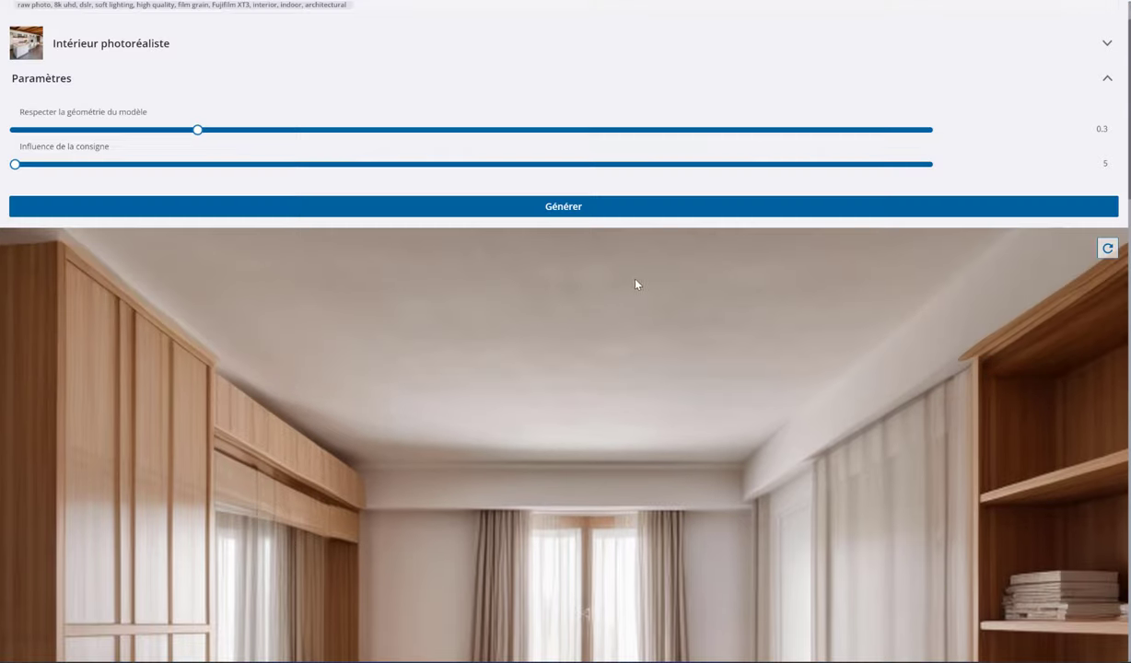
{"action": "scroll", "coordinate": [638, 286], "scroll_direction": "up", "scroll_amount": 1}
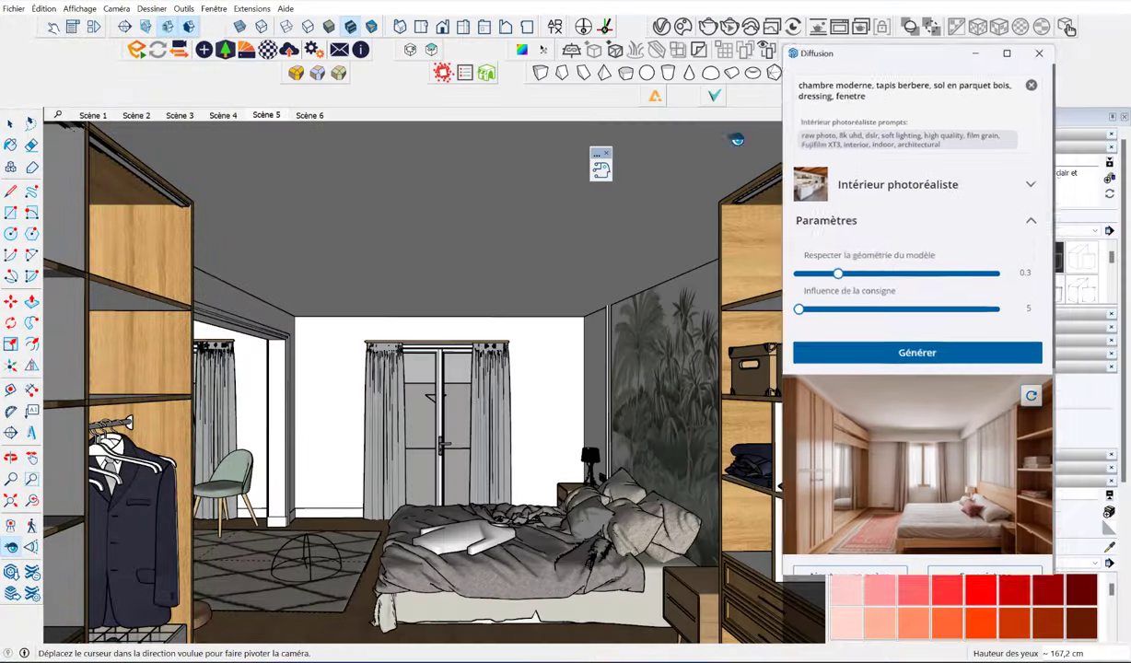
{"action": "scroll", "coordinate": [921, 415], "scroll_direction": "down", "scroll_amount": 2}
{"action": "scroll", "coordinate": [925, 466], "scroll_direction": "down", "scroll_amount": 3}
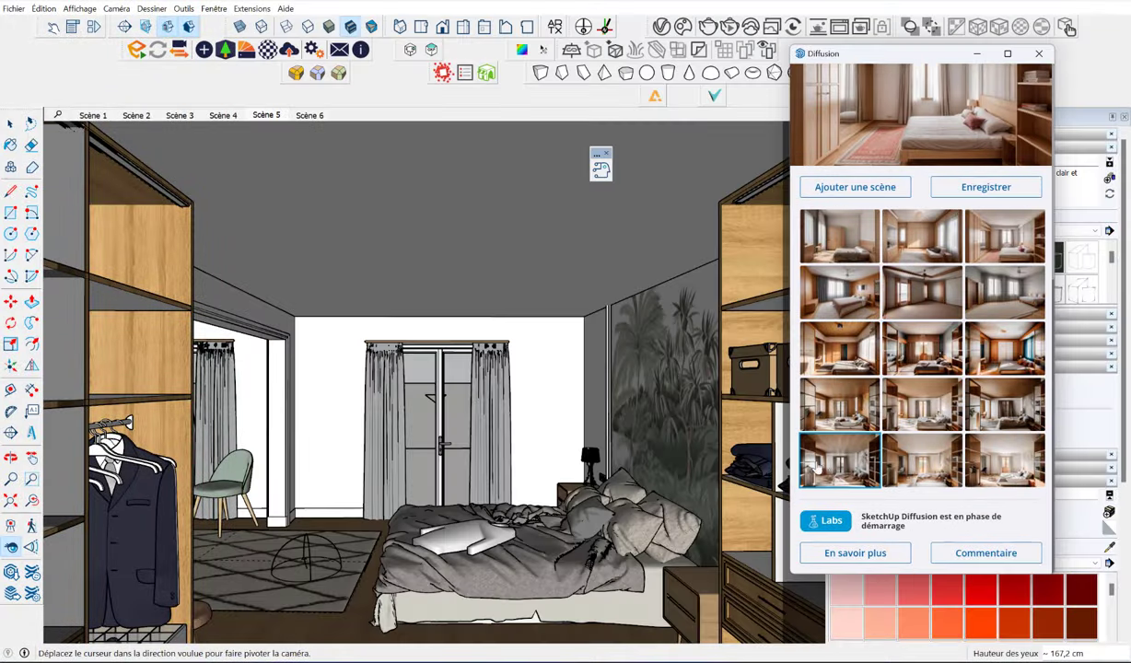
{"action": "left_click", "coordinate": [821, 451]}
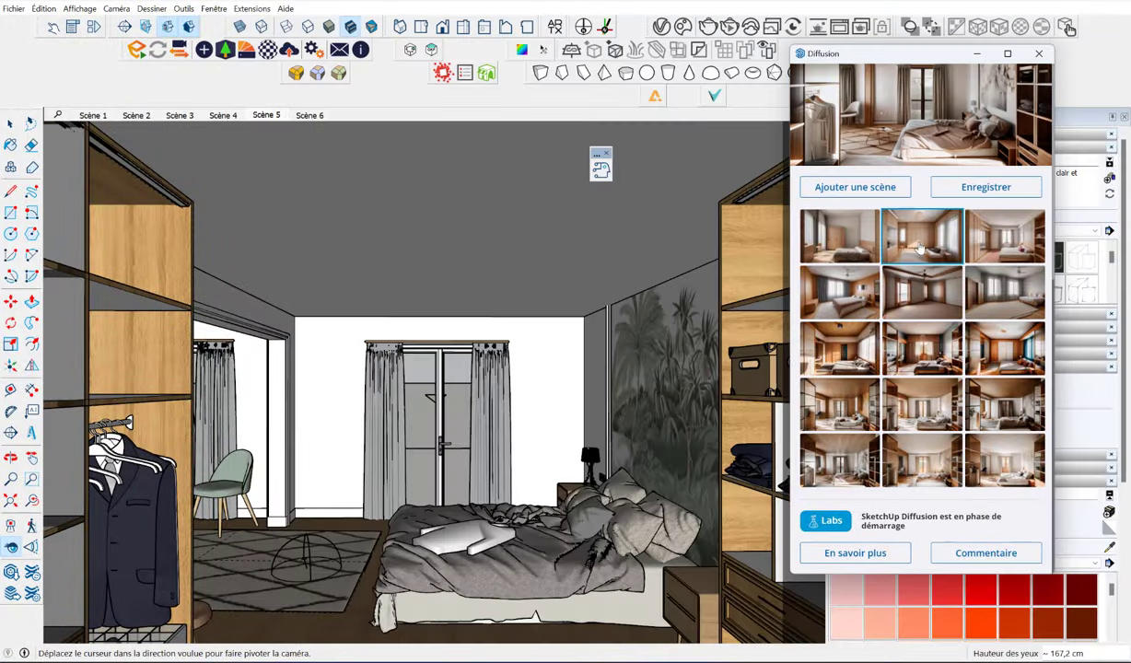
{"action": "left_click", "coordinate": [845, 235]}
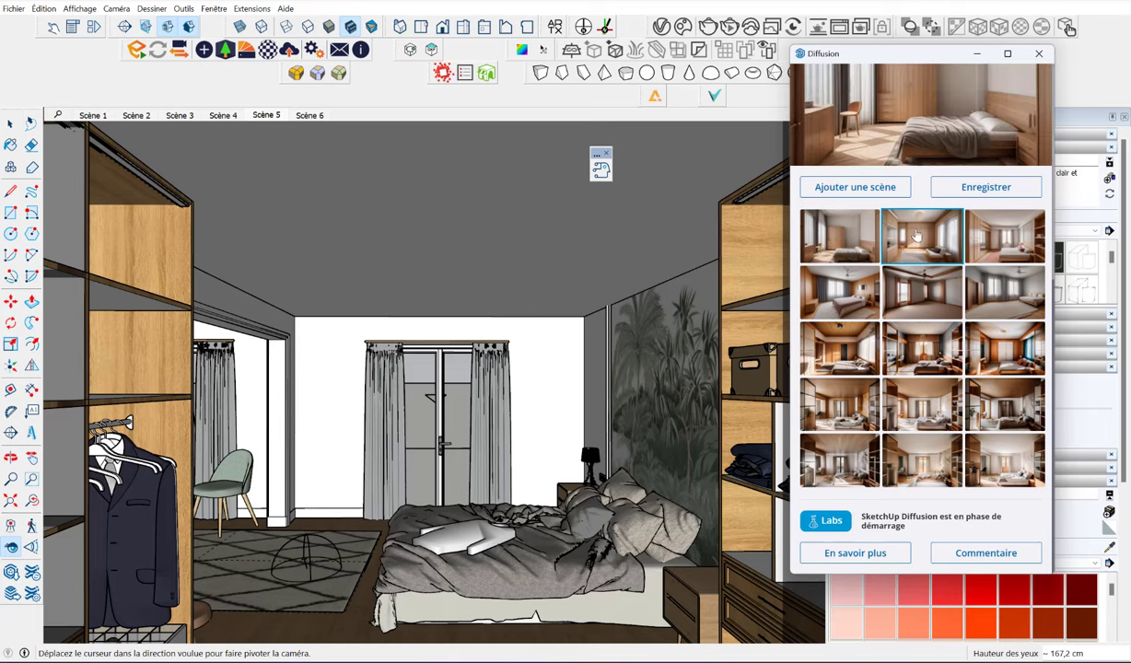
{"action": "scroll", "coordinate": [922, 277], "scroll_direction": "up", "scroll_amount": 2}
{"action": "scroll", "coordinate": [885, 322], "scroll_direction": "up", "scroll_amount": 1}
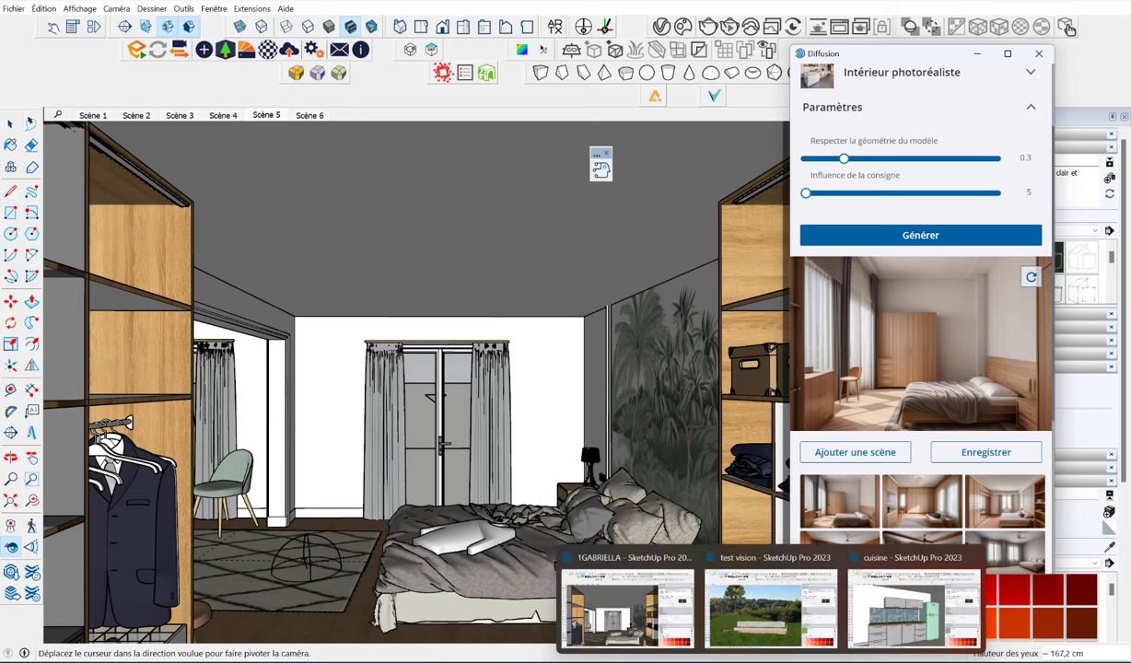
Step: Switch to the 'test vision' garden sofa model and pull back to a near ground-level overview
{"action": "left_click", "coordinate": [782, 622]}
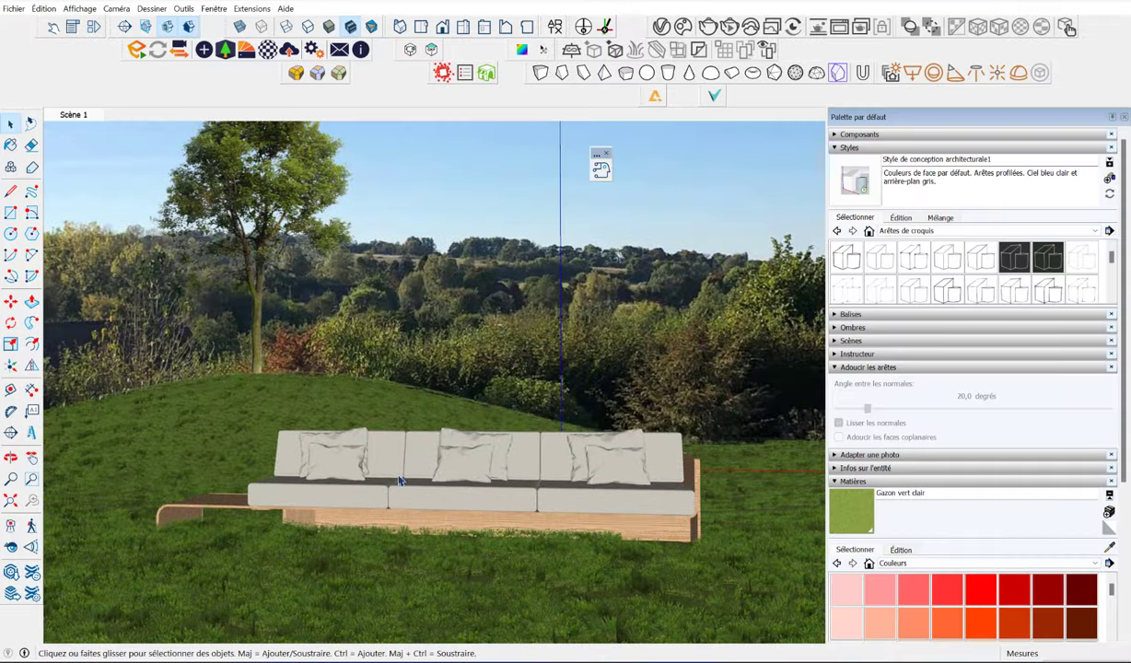
{"action": "left_click", "coordinate": [385, 461]}
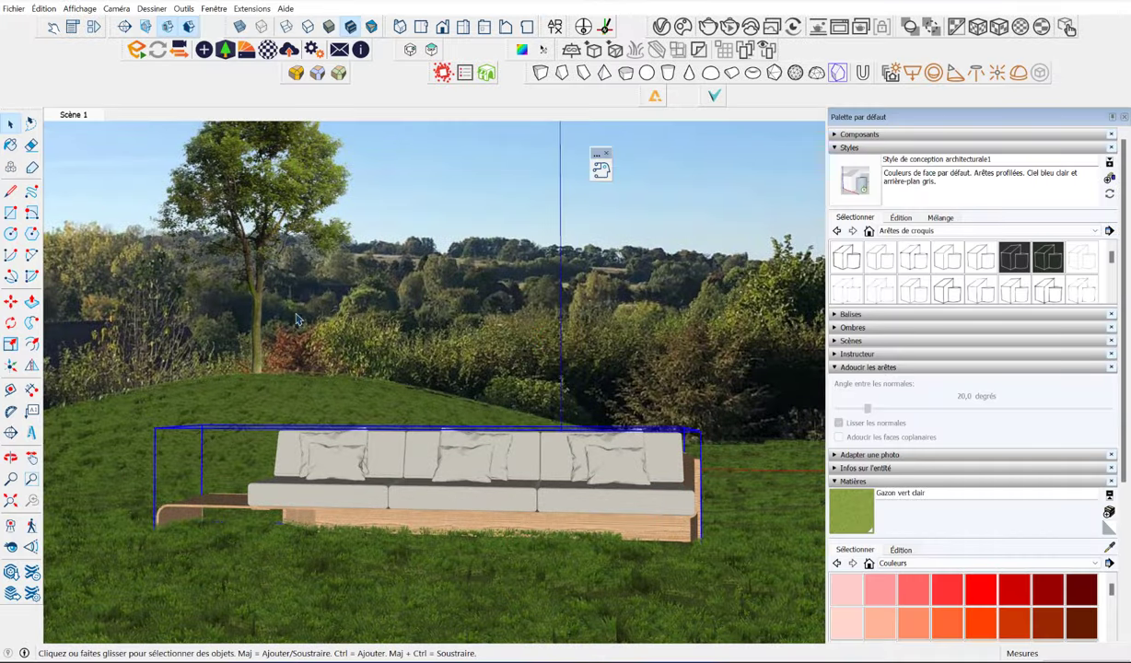
{"action": "key", "text": "w"}
{"action": "key", "text": "Page_Down"}
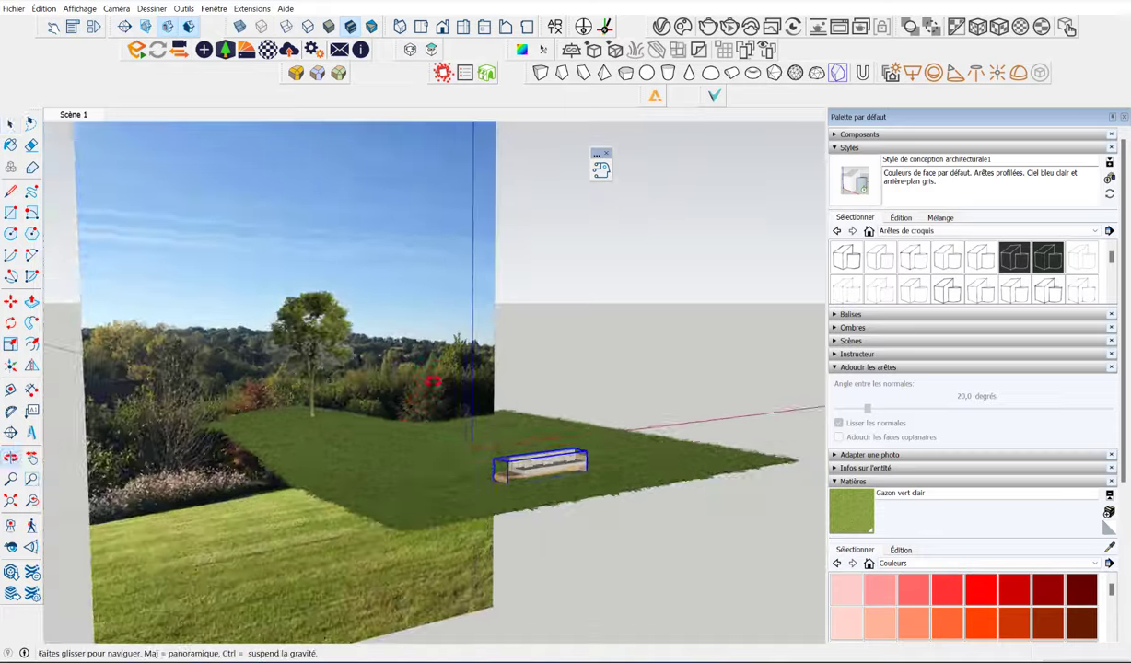
{"action": "mouse_move", "coordinate": [351, 422]}
{"action": "middle_mouse_down"}
{"action": "mouse_move", "coordinate": [340, 329]}
{"action": "mouse_move", "coordinate": [440, 595]}
{"action": "mouse_move", "coordinate": [374, 588]}
{"action": "mouse_move", "coordinate": [502, 599]}
{"action": "mouse_move", "coordinate": [74, 286]}
{"action": "mouse_move", "coordinate": [260, 396]}
{"action": "mouse_move", "coordinate": [422, 335]}
{"action": "mouse_move", "coordinate": [197, 274]}
{"action": "mouse_move", "coordinate": [328, 484]}
{"action": "mouse_move", "coordinate": [555, 403]}
{"action": "middle_mouse_up"}
{"action": "scroll", "coordinate": [328, 485], "scroll_direction": "up", "scroll_amount": 3}
{"action": "scroll", "coordinate": [323, 485], "scroll_direction": "up", "scroll_amount": 3}
Step: Inspect the photo backdrop and grass plate, return to the Scène 1 view, and open Diffusion
{"action": "left_click", "coordinate": [74, 114]}
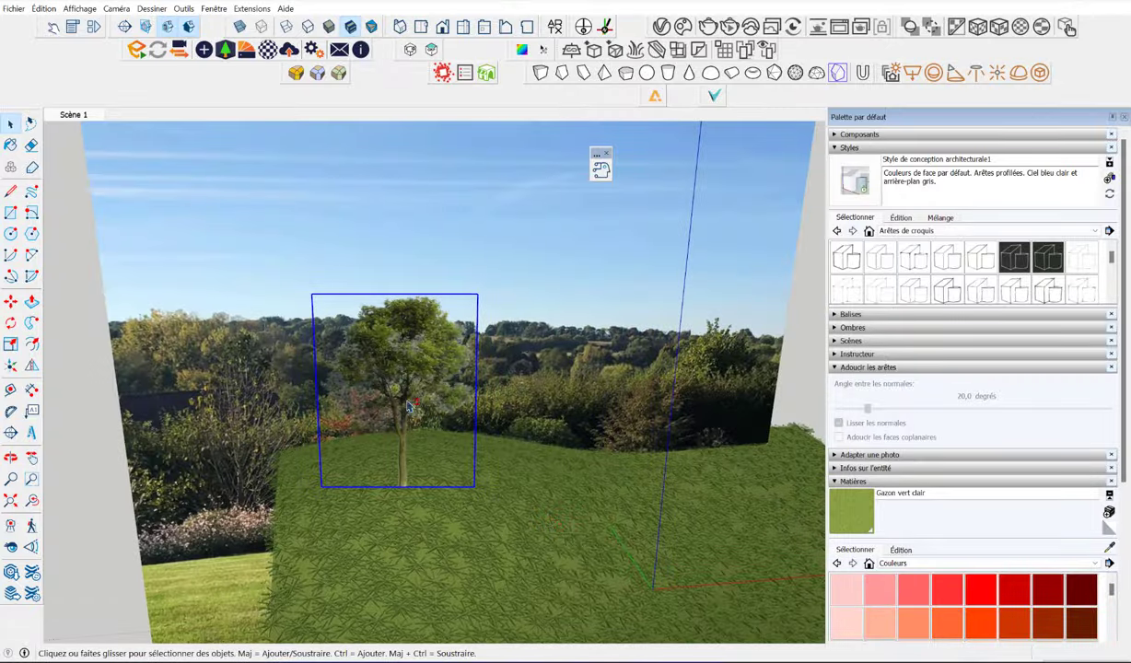
{"action": "mouse_move", "coordinate": [225, 338]}
{"action": "middle_mouse_down"}
{"action": "mouse_move", "coordinate": [631, 242]}
{"action": "mouse_move", "coordinate": [475, 328]}
{"action": "mouse_move", "coordinate": [293, 269]}
{"action": "mouse_move", "coordinate": [336, 258]}
{"action": "mouse_move", "coordinate": [396, 326]}
{"action": "middle_mouse_up"}
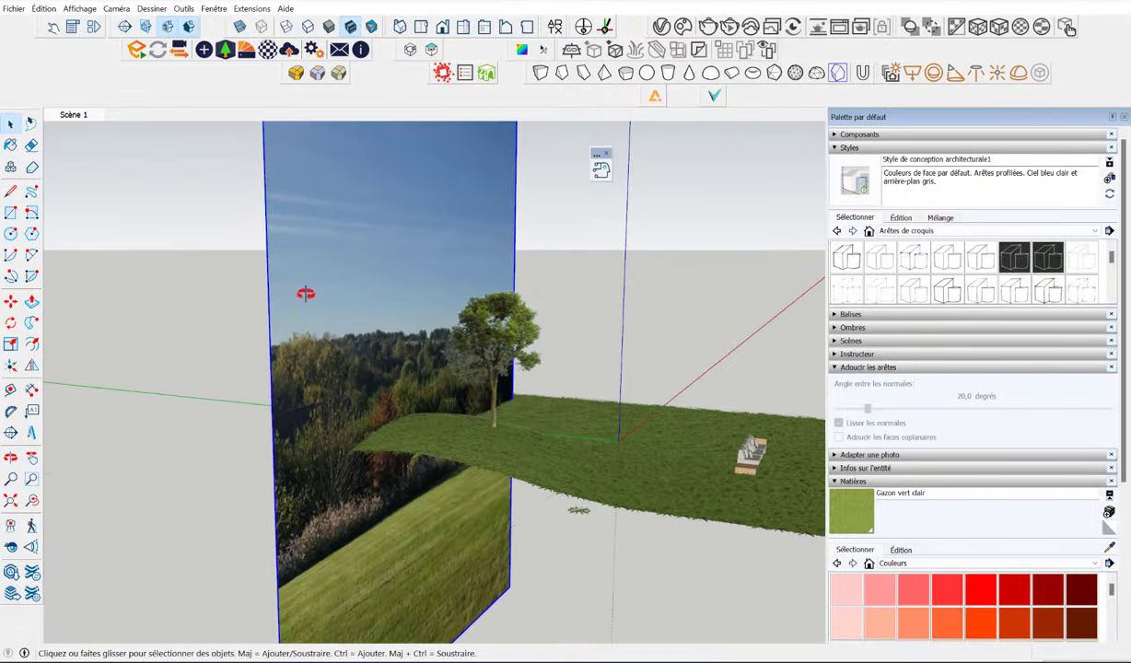
{"action": "mouse_move", "coordinate": [303, 290]}
{"action": "middle_mouse_down"}
{"action": "mouse_move", "coordinate": [362, 335]}
{"action": "mouse_move", "coordinate": [110, 277]}
{"action": "middle_mouse_up"}
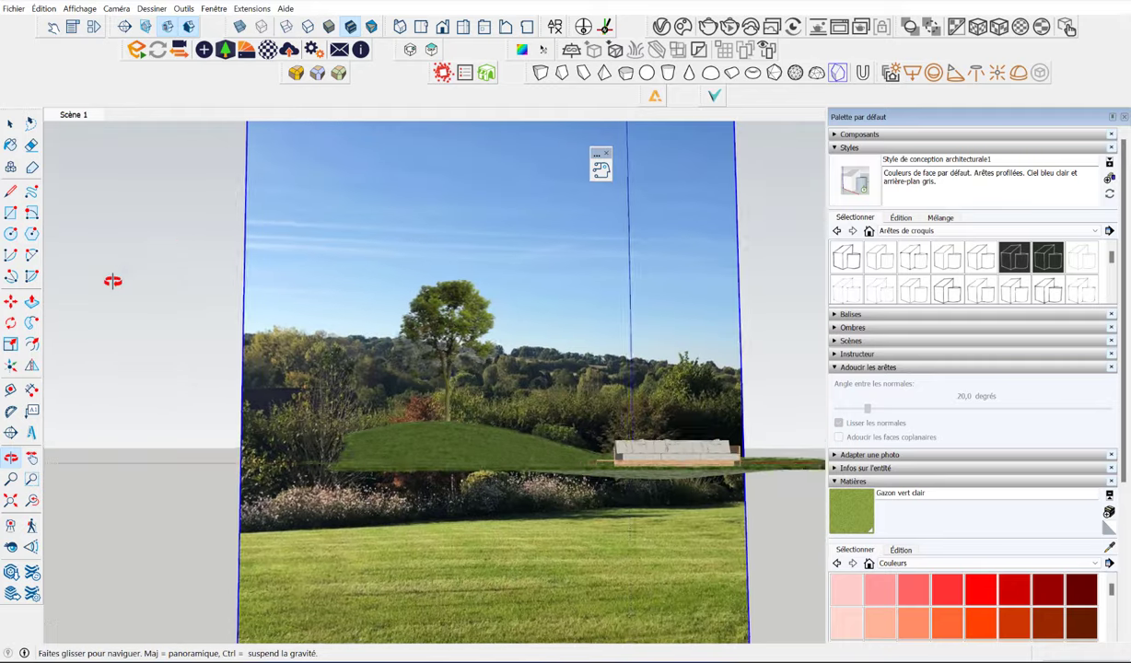
{"action": "left_click", "coordinate": [92, 120]}
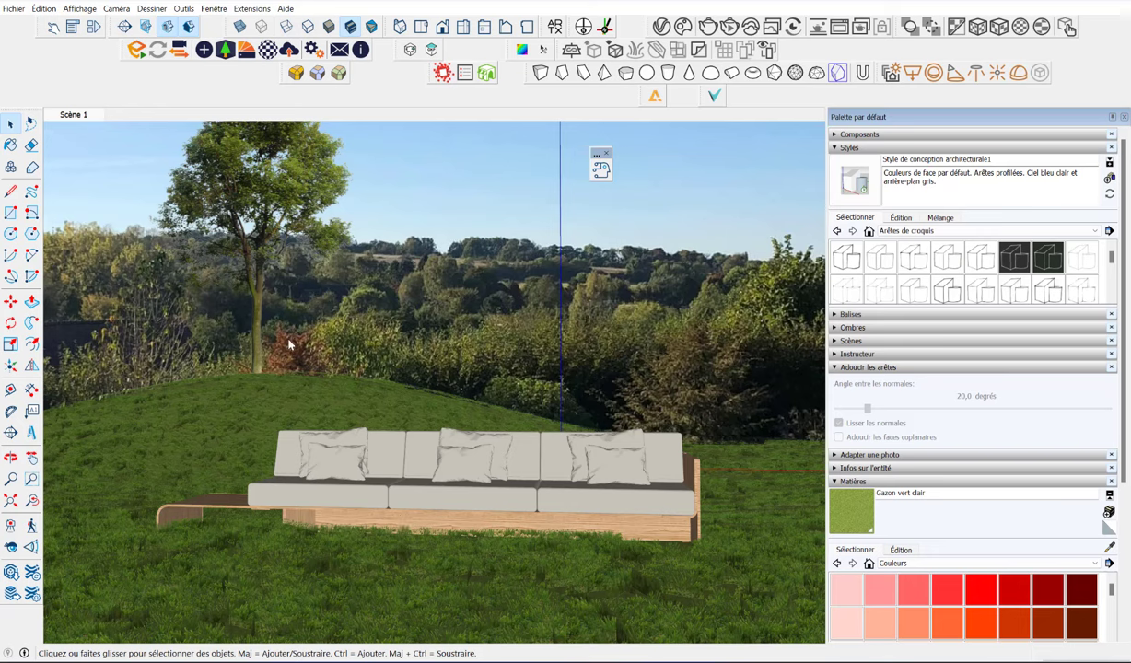
{"action": "left_click", "coordinate": [601, 169]}
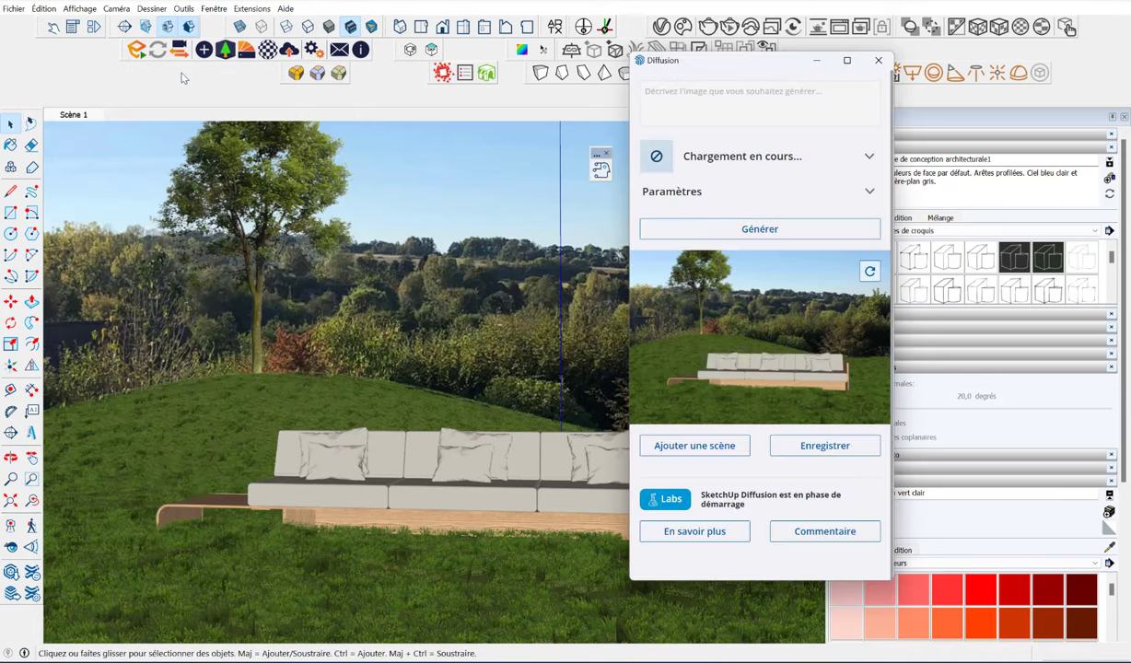
Step: Choose the Extérieur photoréaliste style, enter the prompt 'canapé dans un jardin' and generate renders
{"action": "left_click_drag", "start_coordinate": [183, 70], "coordinate": [748, 53]}
{"action": "left_click", "coordinate": [728, 157]}
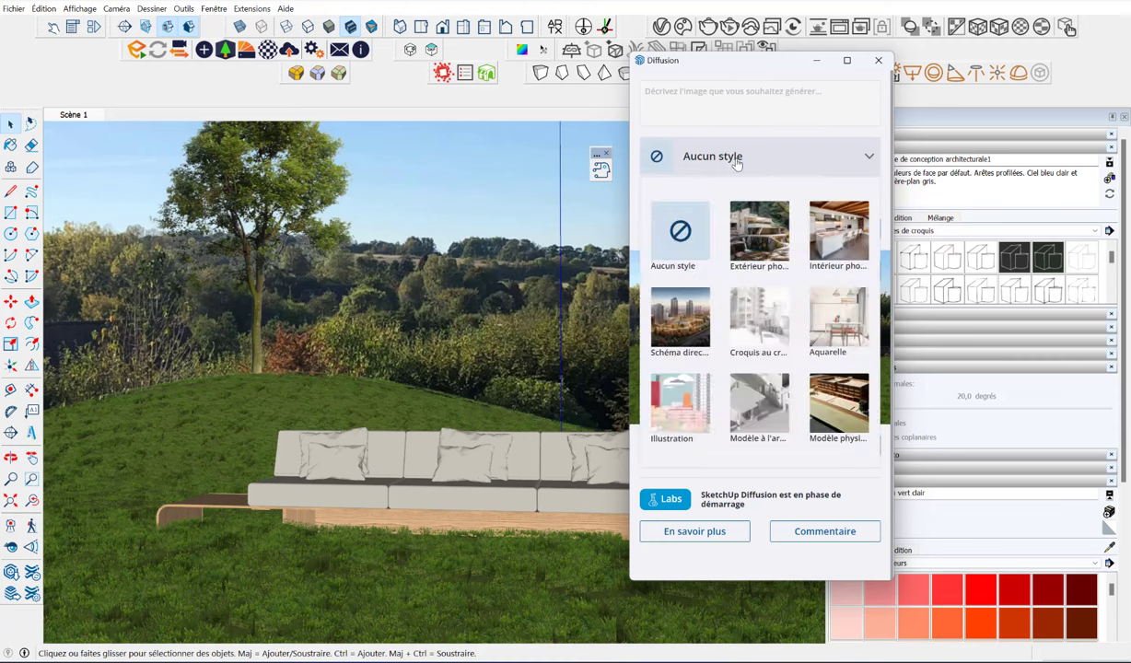
{"action": "left_click", "coordinate": [762, 241]}
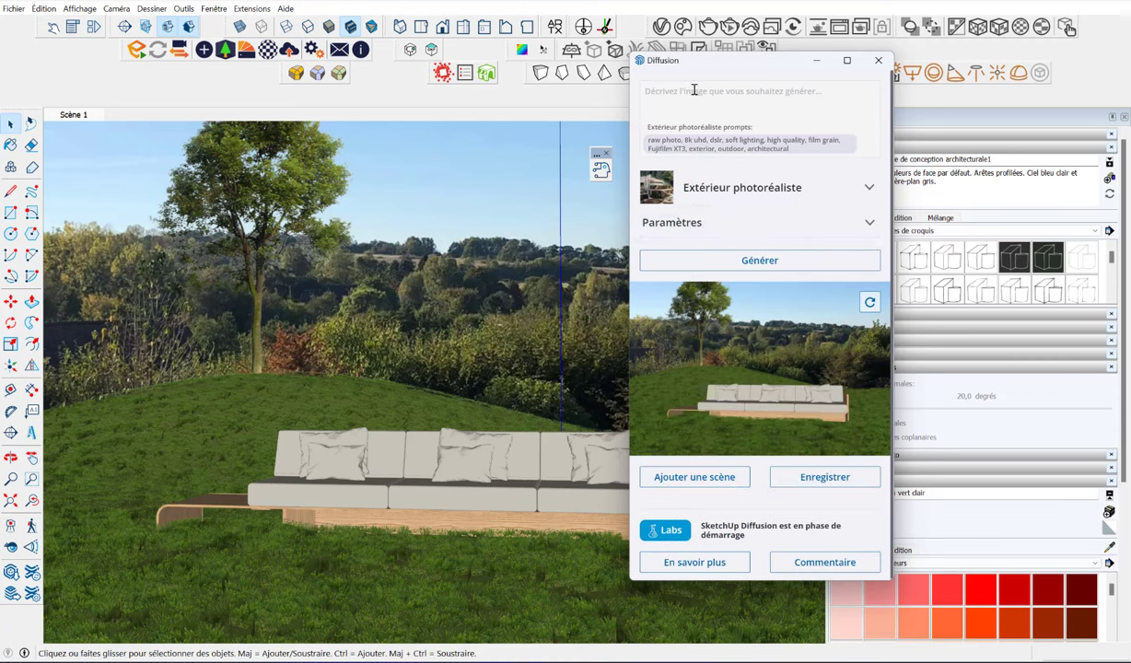
{"action": "type", "text": "canapé dans un jardin"}
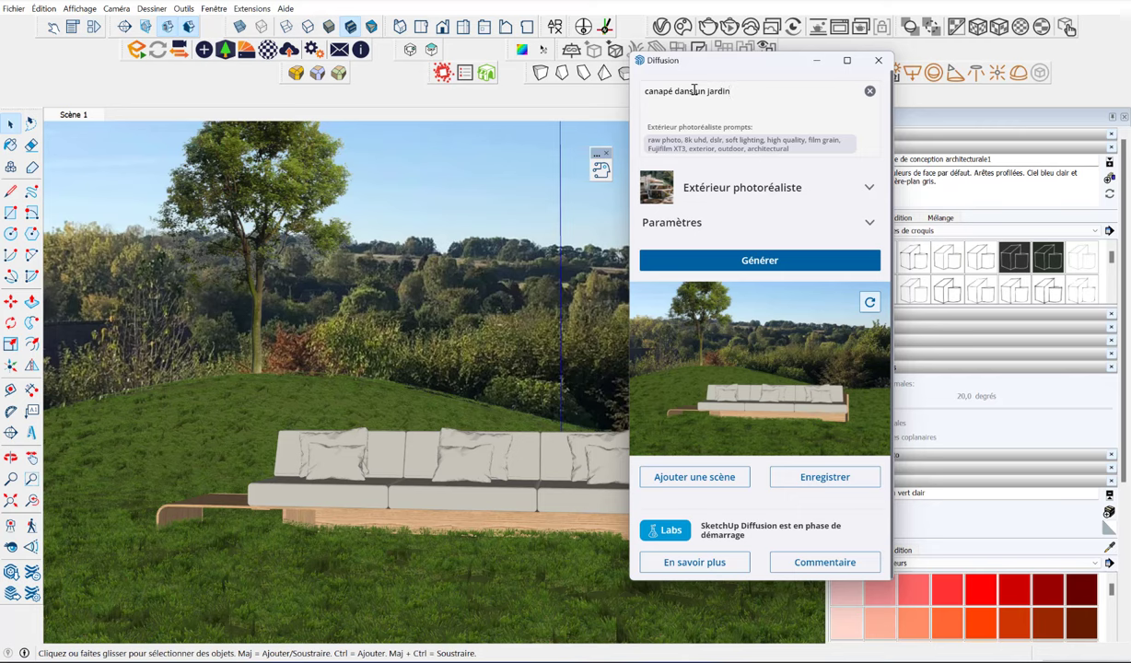
{"action": "left_click", "coordinate": [727, 223]}
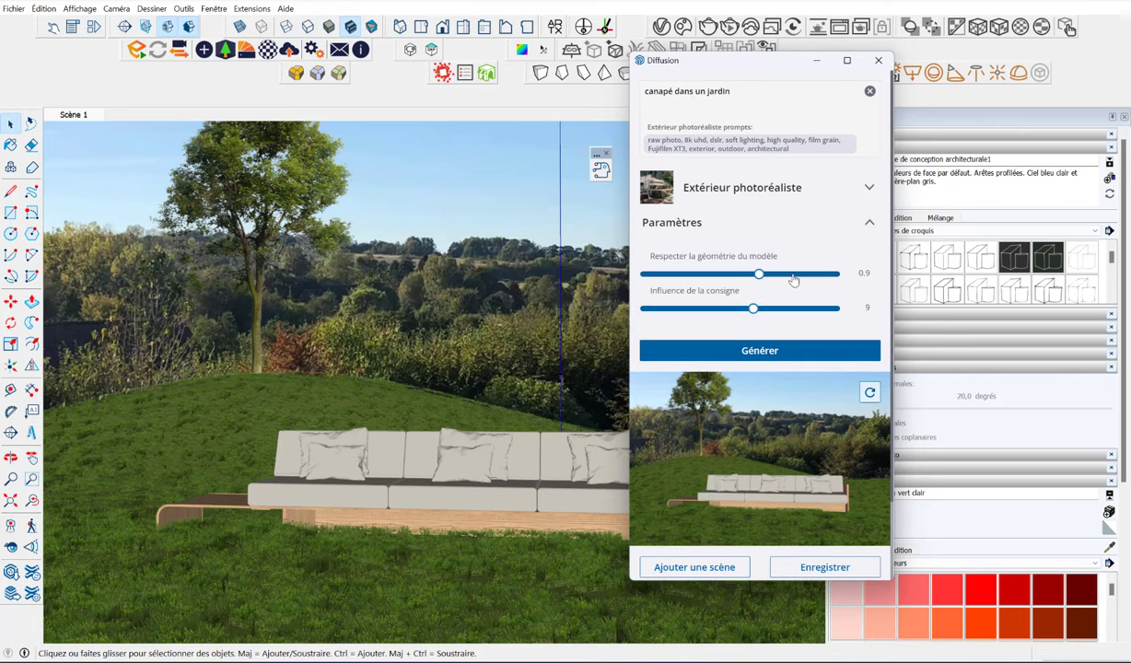
{"action": "left_click", "coordinate": [758, 352]}
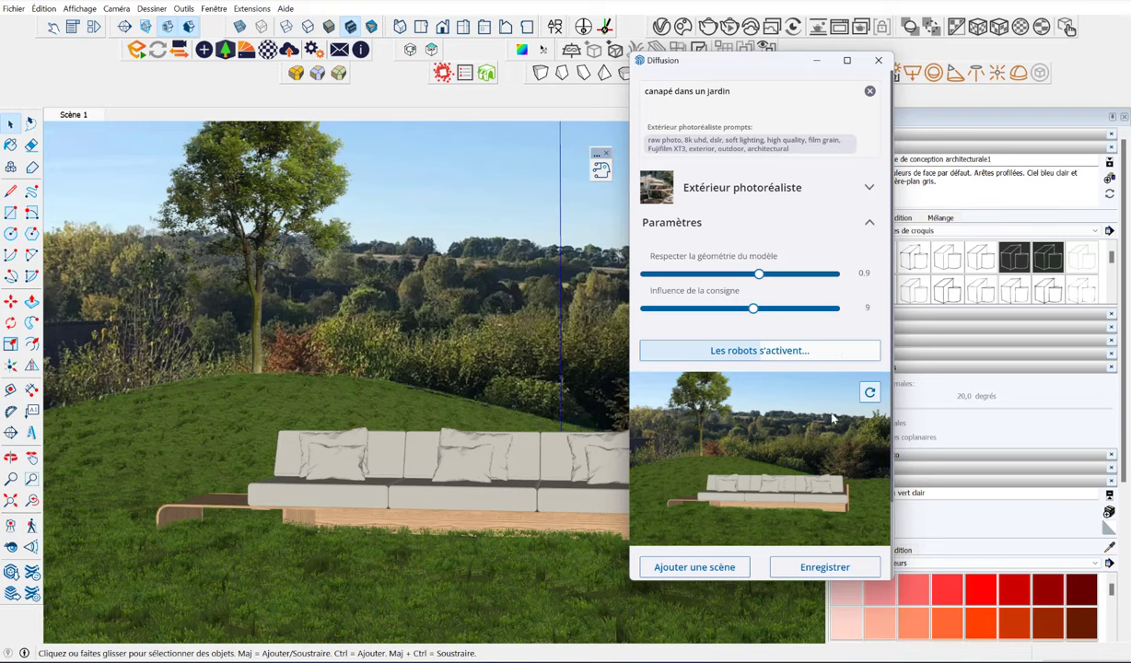
Step: Enlarge the Diffusion window and preview the first three garden sofa renders at full size
{"action": "left_click", "coordinate": [848, 61]}
{"action": "scroll", "coordinate": [677, 308], "scroll_direction": "down", "scroll_amount": 4}
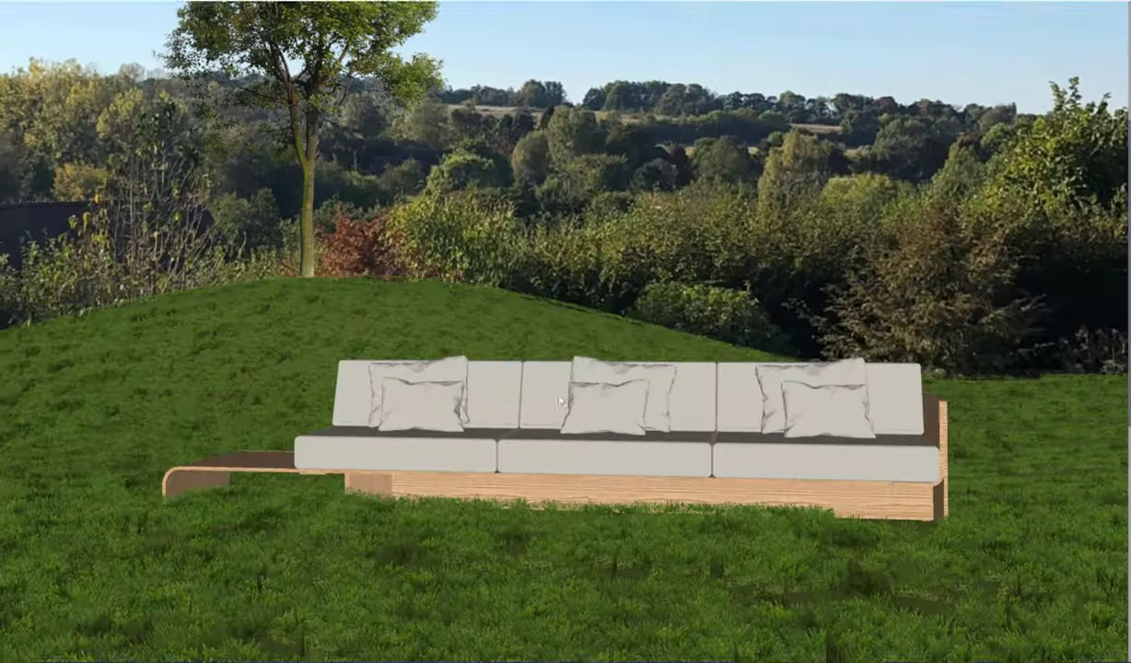
{"action": "scroll", "coordinate": [534, 415], "scroll_direction": "down", "scroll_amount": 2}
{"action": "scroll", "coordinate": [533, 414], "scroll_direction": "down", "scroll_amount": 2}
{"action": "left_click", "coordinate": [230, 443]}
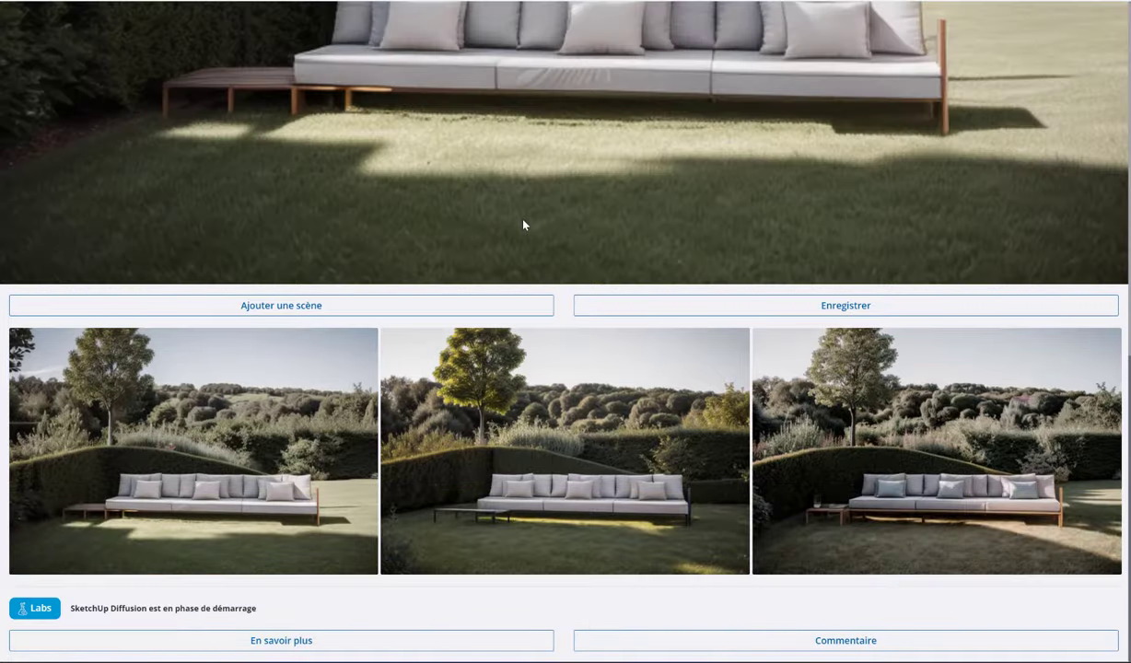
{"action": "scroll", "coordinate": [553, 249], "scroll_direction": "up", "scroll_amount": 3}
{"action": "scroll", "coordinate": [595, 268], "scroll_direction": "up", "scroll_amount": 3}
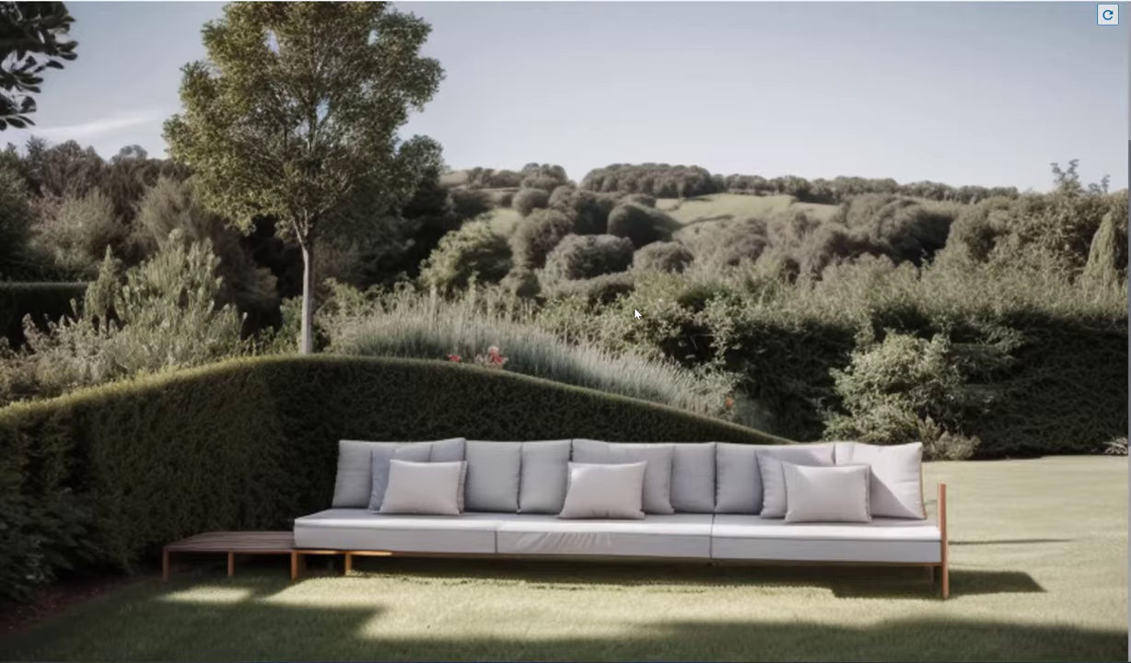
{"action": "scroll", "coordinate": [636, 314], "scroll_direction": "down", "scroll_amount": 3}
{"action": "left_click", "coordinate": [513, 445]}
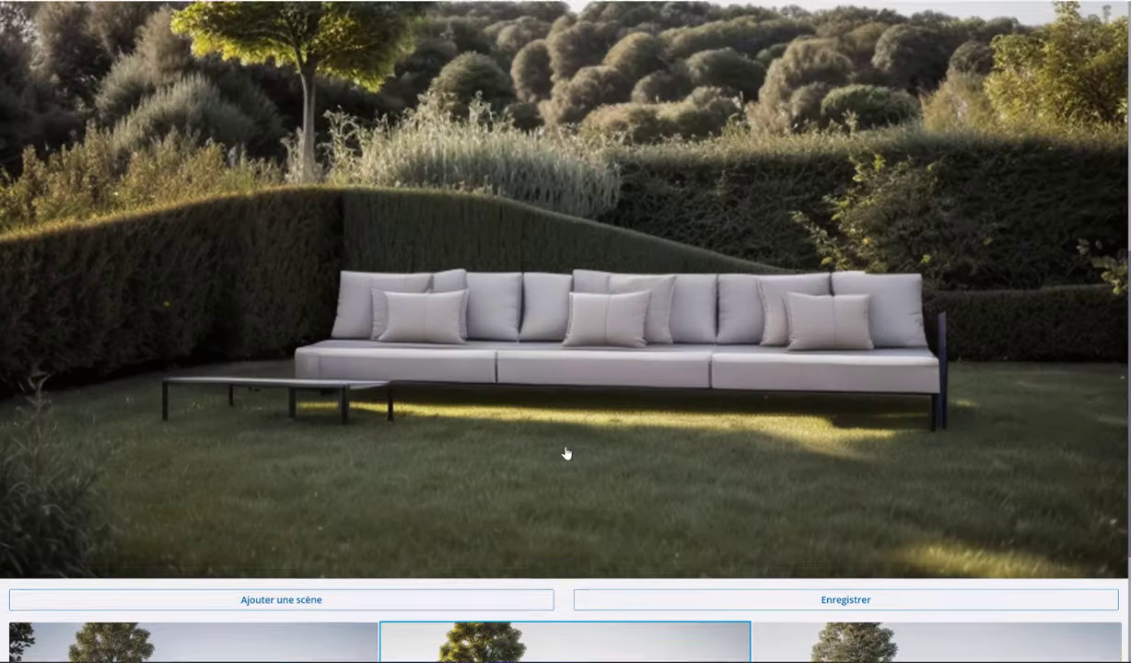
{"action": "scroll", "coordinate": [283, 286], "scroll_direction": "up", "scroll_amount": 1}
{"action": "scroll", "coordinate": [595, 344], "scroll_direction": "down", "scroll_amount": 4}
{"action": "left_click", "coordinate": [818, 408]}
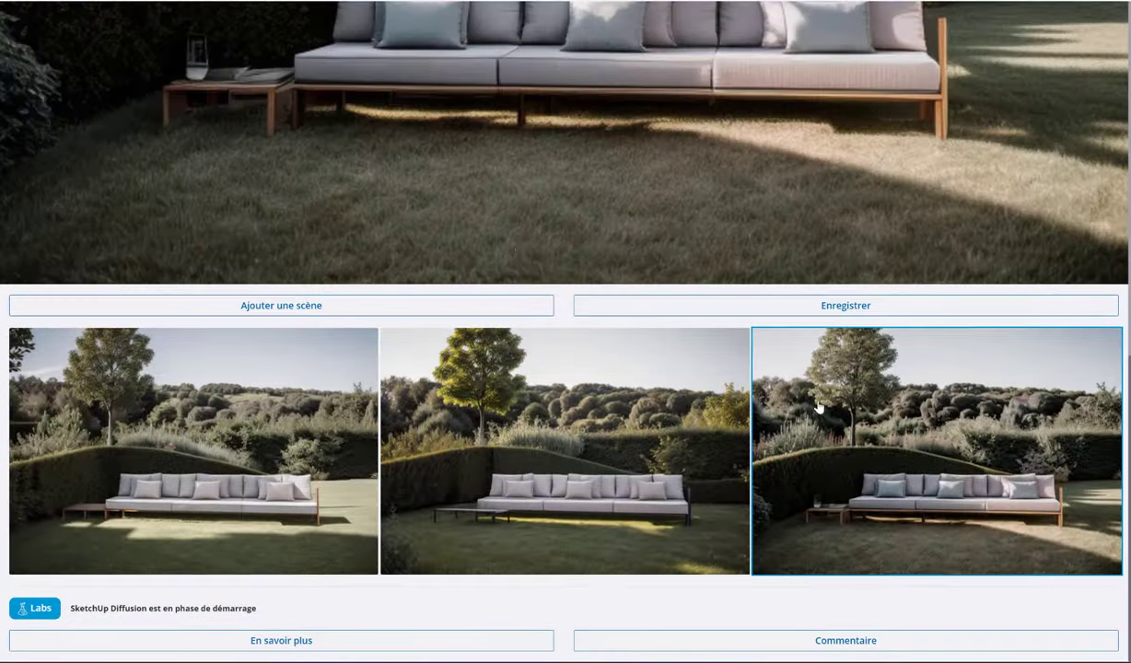
{"action": "scroll", "coordinate": [399, 255], "scroll_direction": "up", "scroll_amount": 4}
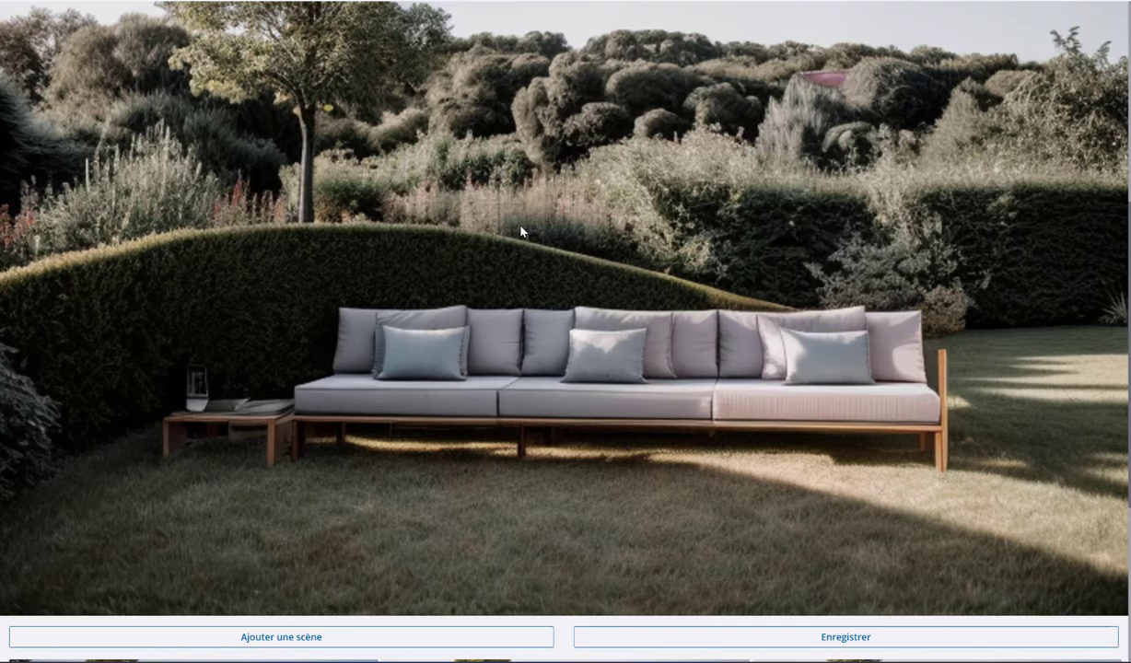
{"action": "scroll", "coordinate": [876, 218], "scroll_direction": "up", "scroll_amount": 3}
{"action": "scroll", "coordinate": [487, 156], "scroll_direction": "up", "scroll_amount": 2}
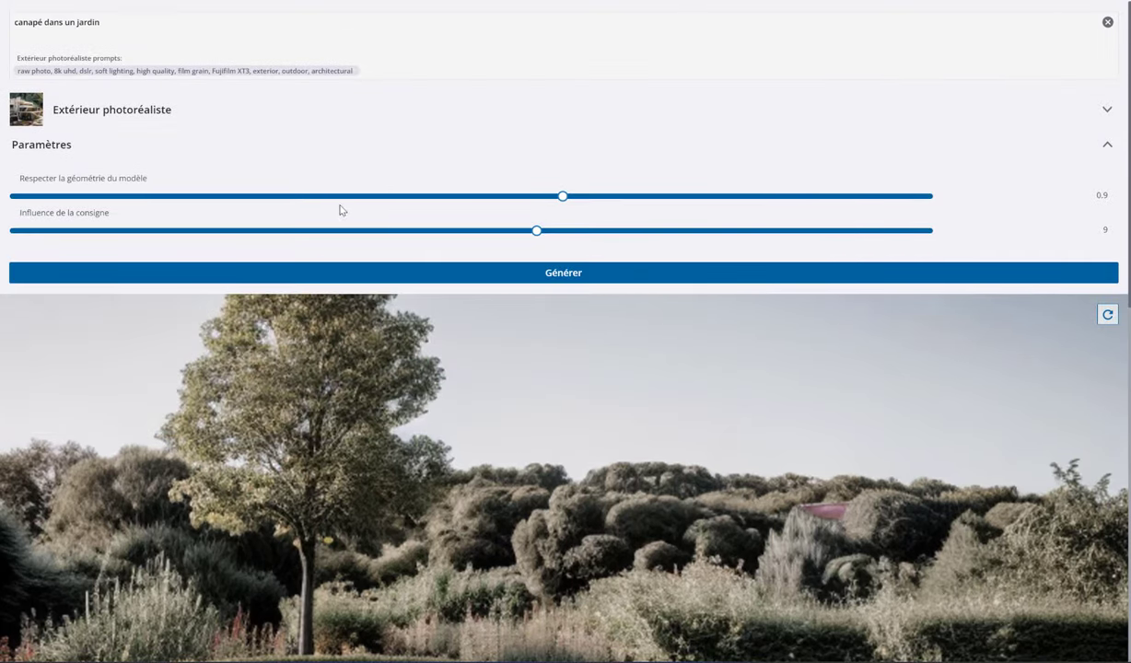
Step: Raise model-geometry adherence to 1.5, generate a new batch and view its first render
{"action": "mouse_move", "coordinate": [563, 197]}
{"action": "left_mouse_down"}
{"action": "mouse_move", "coordinate": [682, 212]}
{"action": "mouse_move", "coordinate": [924, 206]}
{"action": "left_mouse_up"}
{"action": "left_click", "coordinate": [531, 274]}
{"action": "scroll", "coordinate": [603, 466], "scroll_direction": "down", "scroll_amount": 5}
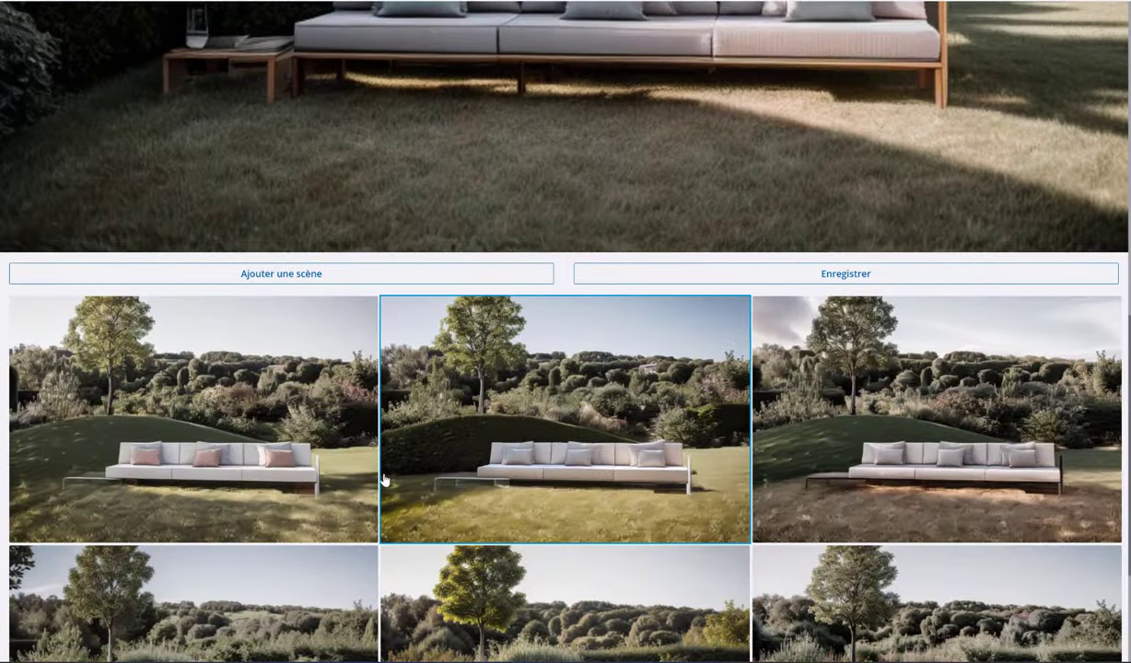
{"action": "left_click", "coordinate": [254, 400]}
{"action": "scroll", "coordinate": [431, 421], "scroll_direction": "up", "scroll_amount": 3}
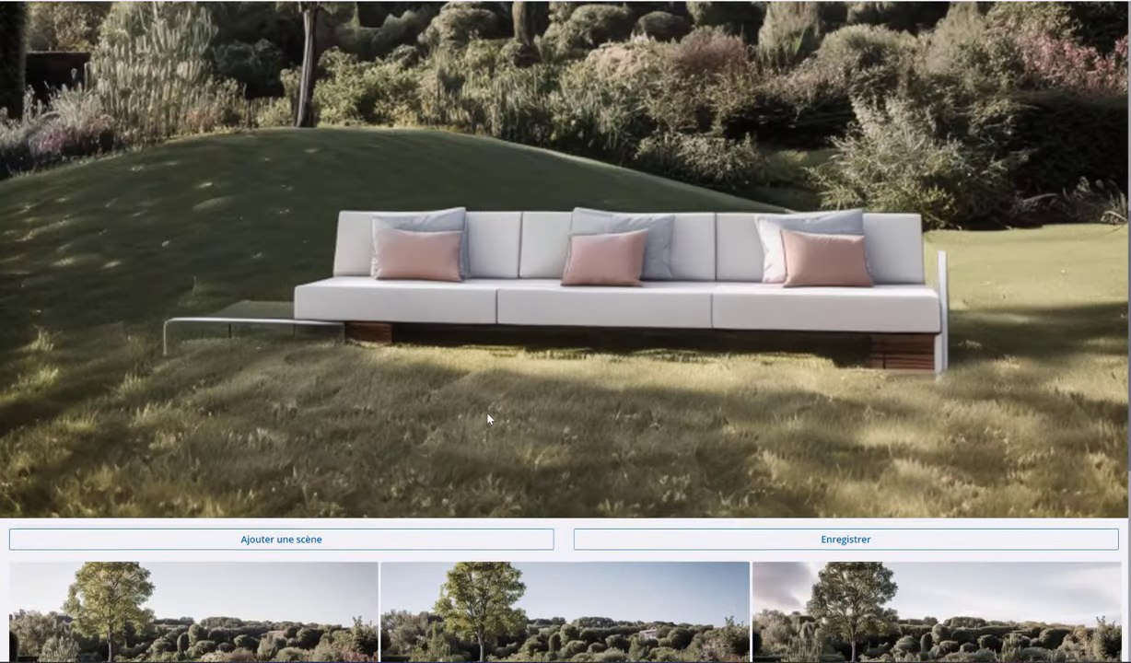
{"action": "scroll", "coordinate": [488, 417], "scroll_direction": "up", "scroll_amount": 2}
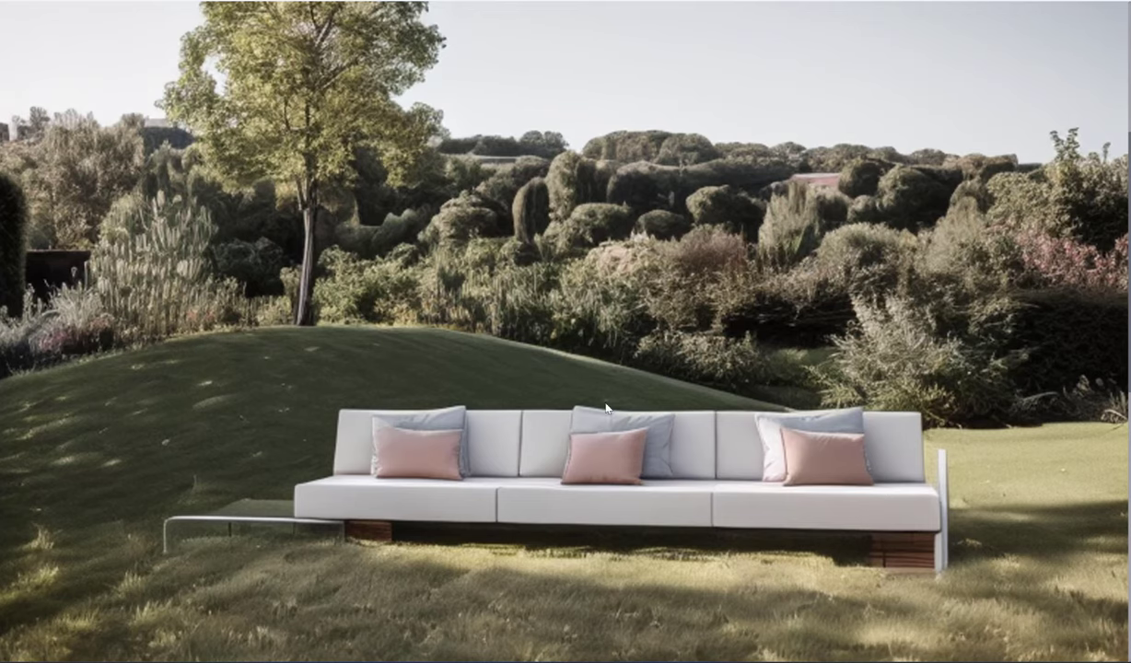
{"action": "scroll", "coordinate": [553, 399], "scroll_direction": "down", "scroll_amount": 5}
Step: Compare the second and third new renders, then return to the pink-cushion sofa render
{"action": "left_click", "coordinate": [649, 441]}
{"action": "scroll", "coordinate": [352, 338], "scroll_direction": "up", "scroll_amount": 5}
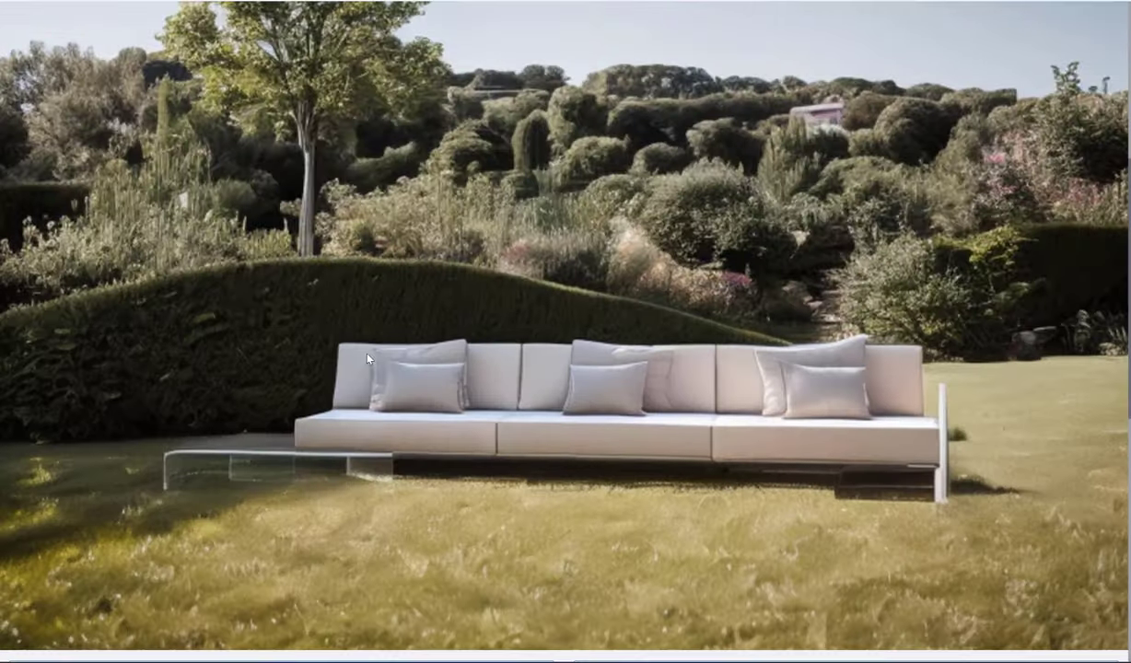
{"action": "scroll", "coordinate": [393, 418], "scroll_direction": "down", "scroll_amount": 5}
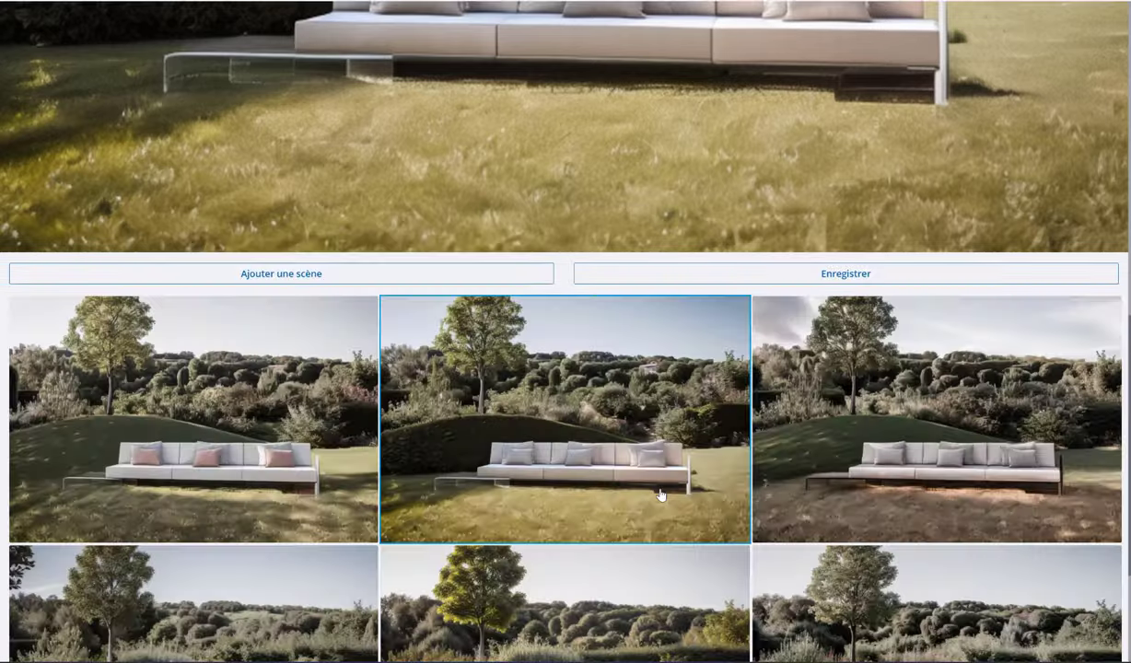
{"action": "left_click", "coordinate": [977, 412]}
{"action": "scroll", "coordinate": [930, 420], "scroll_direction": "up", "scroll_amount": 5}
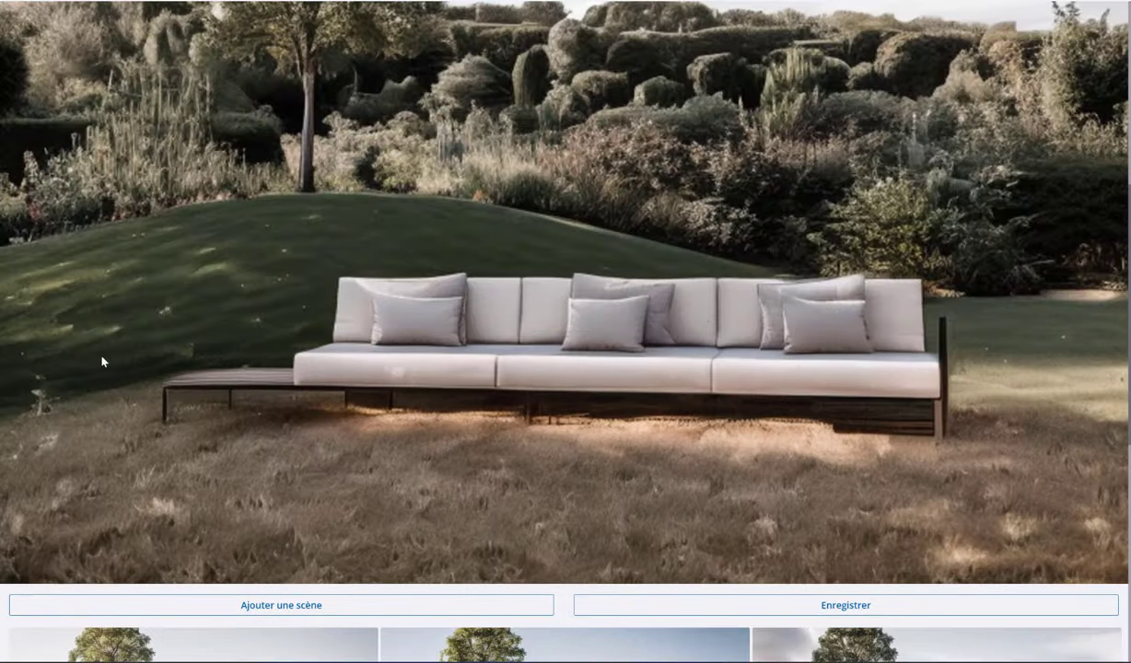
{"action": "scroll", "coordinate": [140, 391], "scroll_direction": "down", "scroll_amount": 5}
{"action": "left_click", "coordinate": [222, 472]}
{"action": "scroll", "coordinate": [222, 472], "scroll_direction": "up", "scroll_amount": 5}
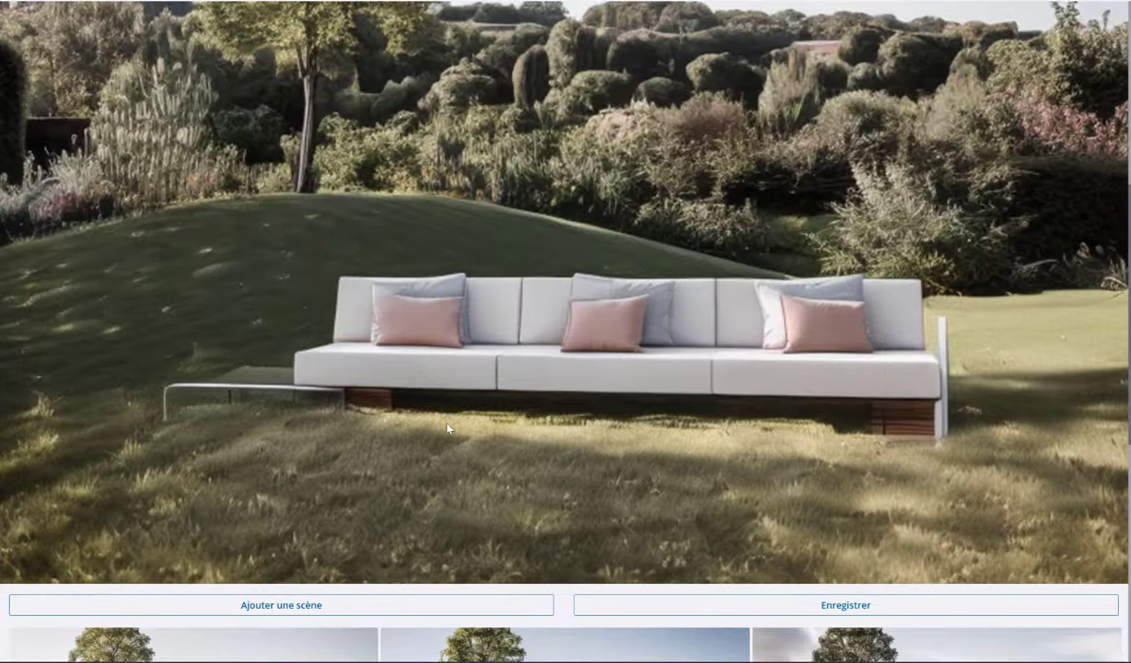
{"action": "scroll", "coordinate": [736, 426], "scroll_direction": "up", "scroll_amount": 2}
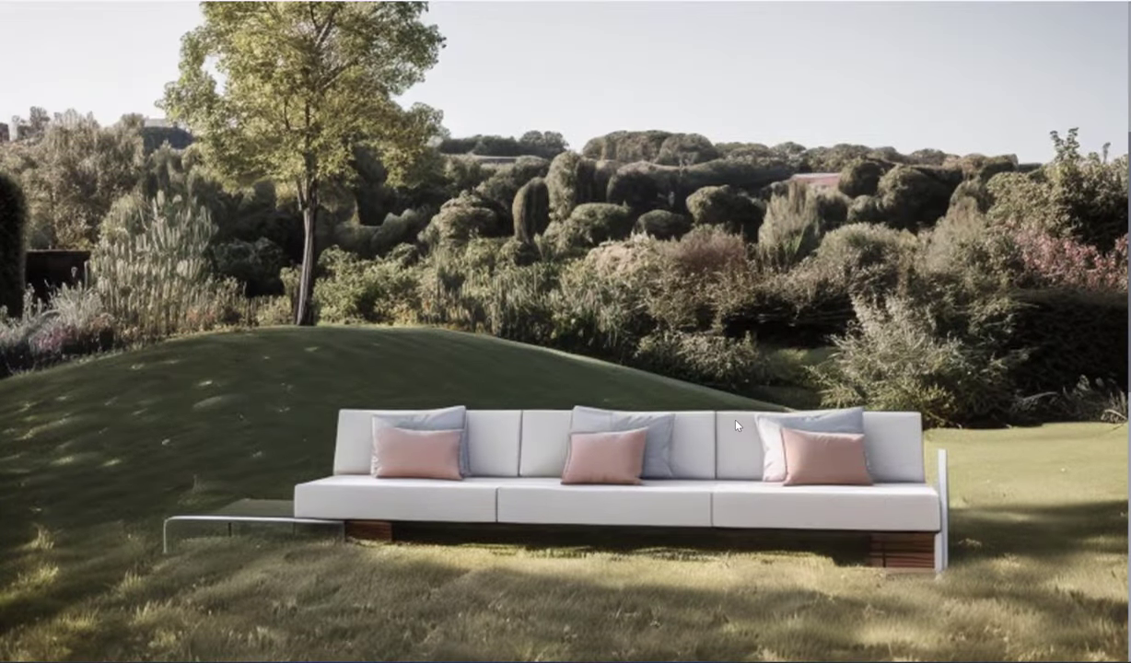
{"action": "scroll", "coordinate": [736, 426], "scroll_direction": "up", "scroll_amount": 1}
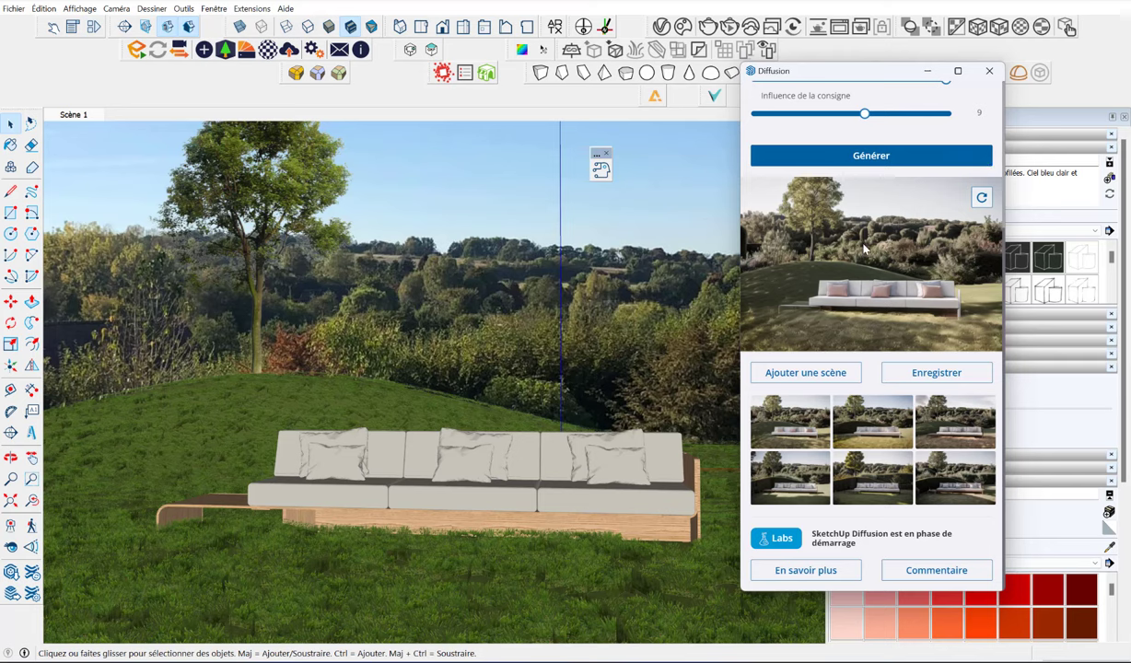
Step: Append ', couché de soleil' to the prompt, set prompt influence to 11 and generate
{"action": "scroll", "coordinate": [869, 247], "scroll_direction": "up", "scroll_amount": 3}
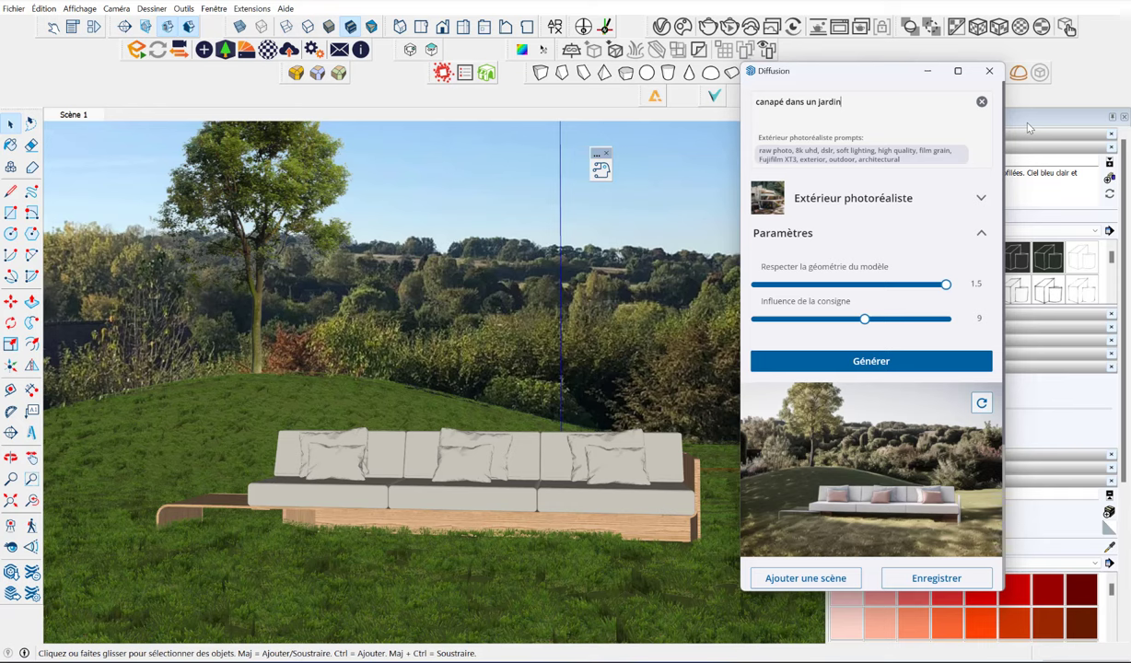
{"action": "type", "text": ", couché de"}
{"action": "type", "text": " soleil"}
{"action": "left_click_drag", "start_coordinate": [864, 319], "coordinate": [910, 326]}
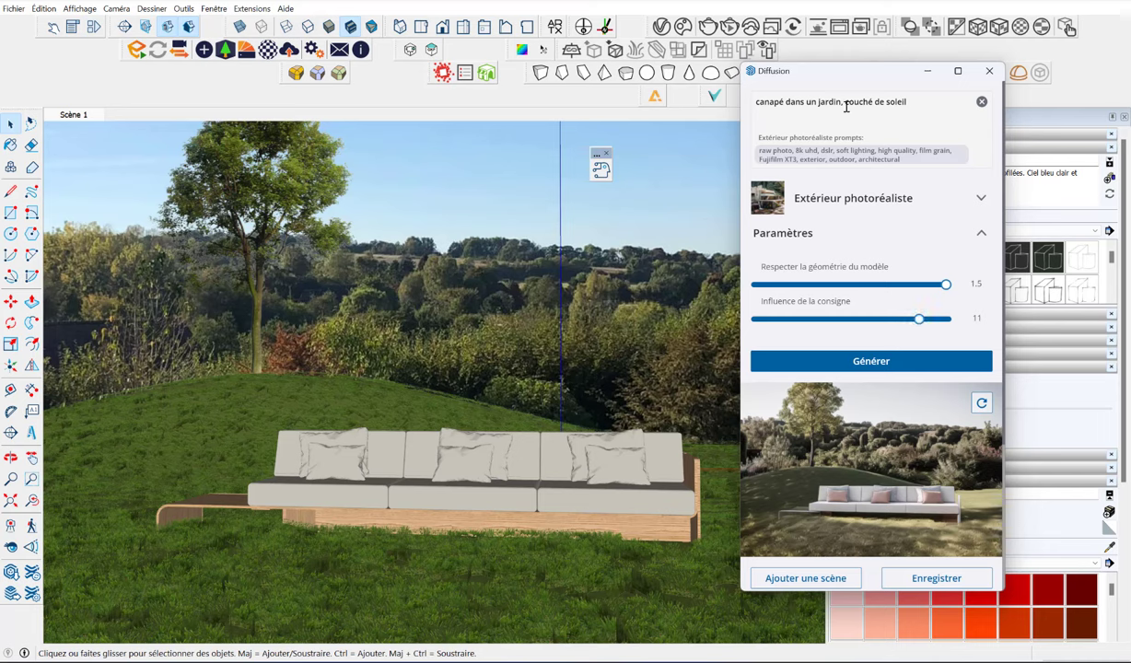
{"action": "left_click", "coordinate": [892, 364]}
{"action": "scroll", "coordinate": [855, 440], "scroll_direction": "down", "scroll_amount": 3}
Step: Preview another sunset render and maximize the Diffusion window
{"action": "left_click", "coordinate": [778, 358]}
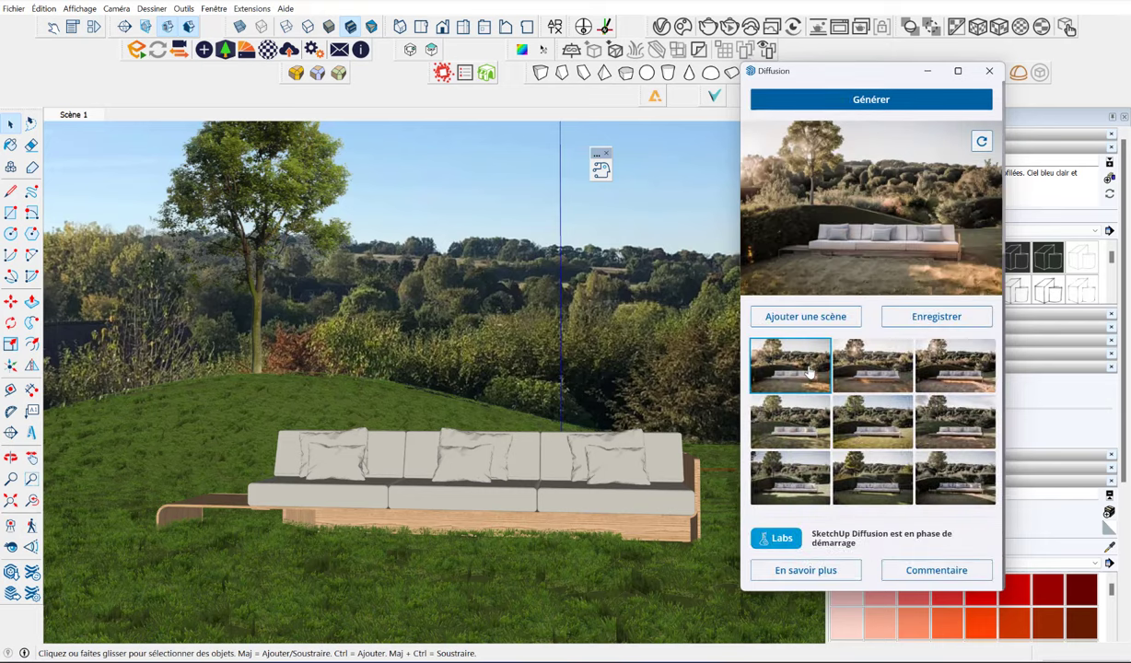
{"action": "scroll", "coordinate": [829, 369], "scroll_direction": "up", "scroll_amount": 3}
{"action": "left_click", "coordinate": [958, 71]}
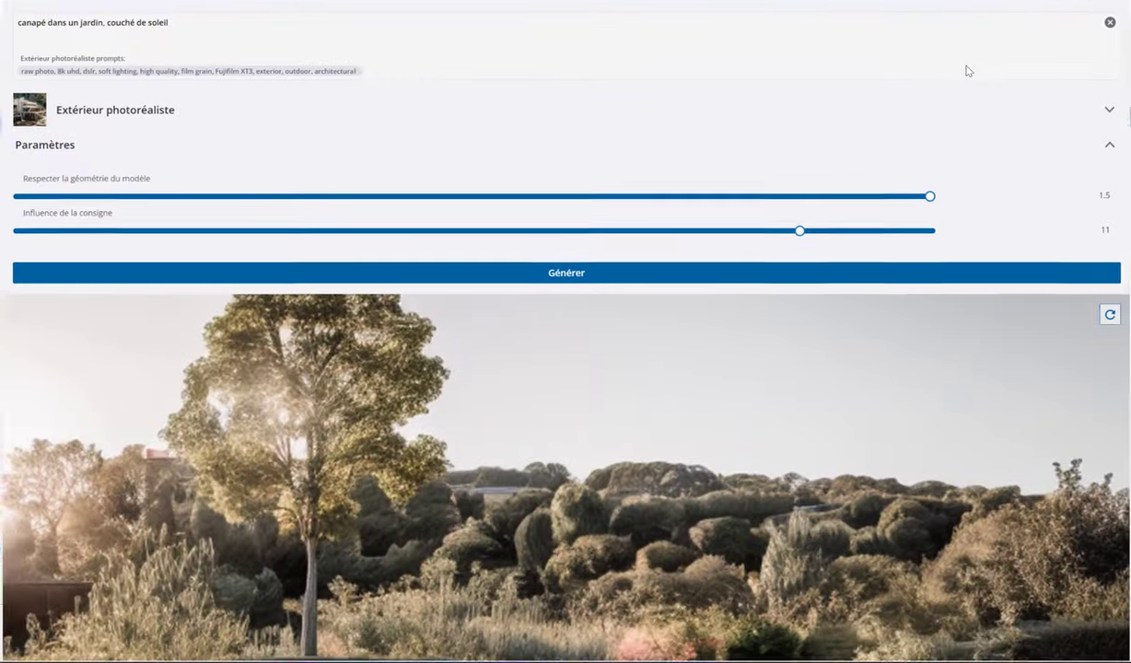
{"action": "scroll", "coordinate": [617, 376], "scroll_direction": "down", "scroll_amount": 3}
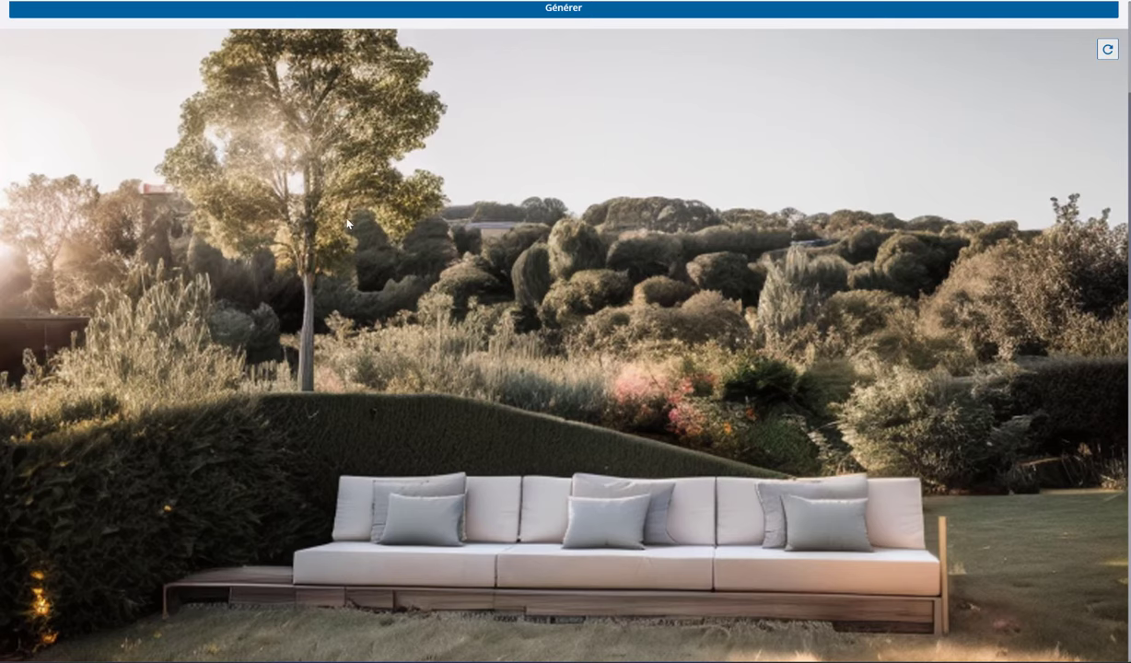
{"action": "scroll", "coordinate": [835, 268], "scroll_direction": "down", "scroll_amount": 1}
{"action": "scroll", "coordinate": [834, 268], "scroll_direction": "down", "scroll_amount": 5}
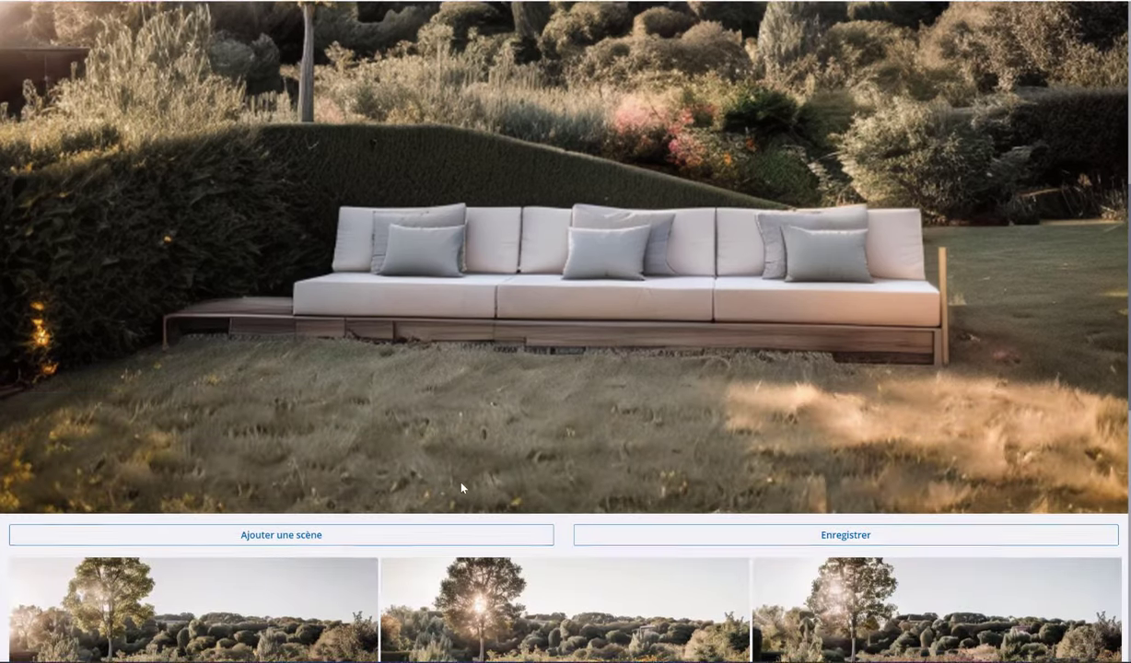
{"action": "scroll", "coordinate": [516, 463], "scroll_direction": "down", "scroll_amount": 4}
Step: Compare the middle and third sunset renders at full size
{"action": "left_click", "coordinate": [564, 466]}
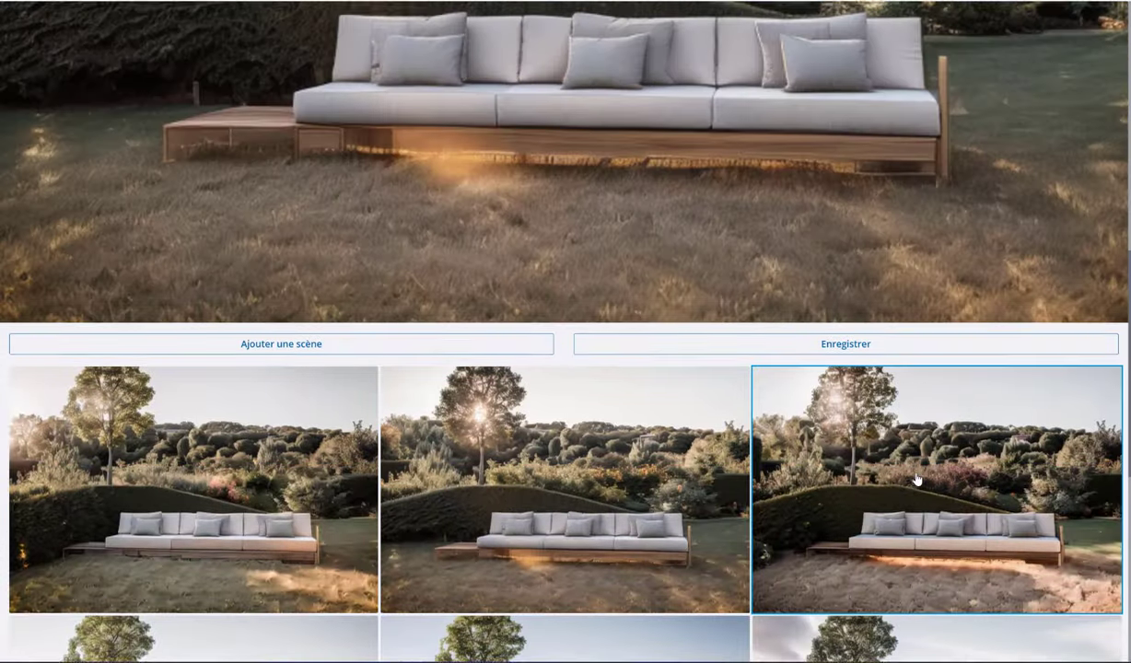
{"action": "scroll", "coordinate": [916, 479], "scroll_direction": "up", "scroll_amount": 4}
{"action": "scroll", "coordinate": [916, 479], "scroll_direction": "up", "scroll_amount": 4}
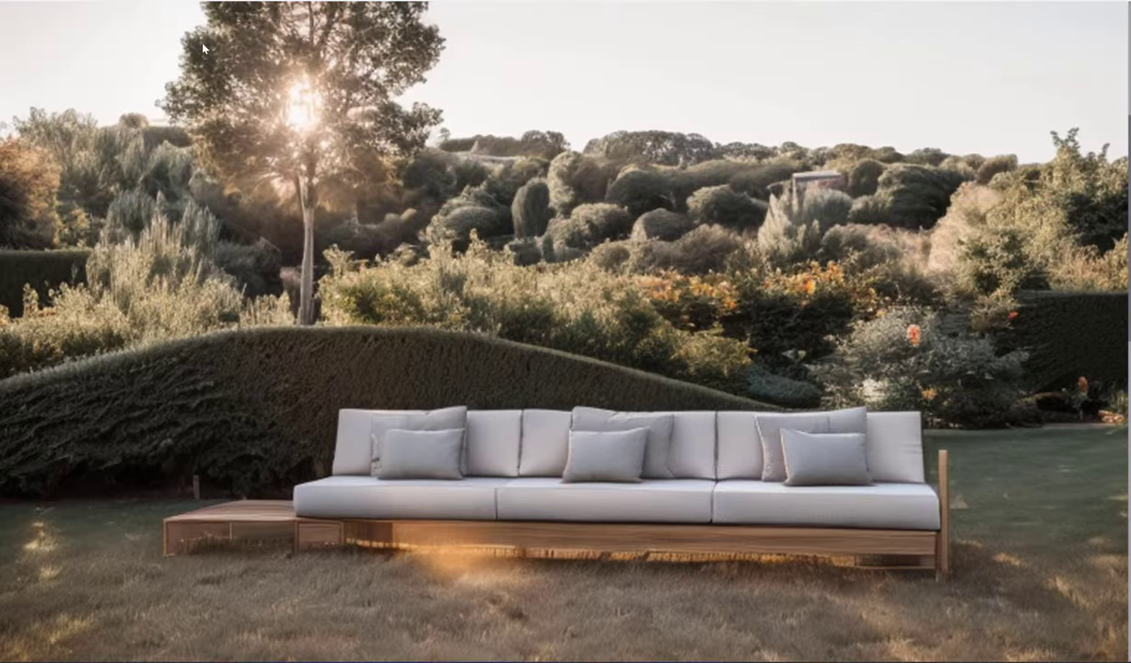
{"action": "scroll", "coordinate": [921, 484], "scroll_direction": "down", "scroll_amount": 1}
{"action": "scroll", "coordinate": [935, 497], "scroll_direction": "down", "scroll_amount": 5}
{"action": "left_click", "coordinate": [944, 502]}
{"action": "scroll", "coordinate": [589, 279], "scroll_direction": "up", "scroll_amount": 6}
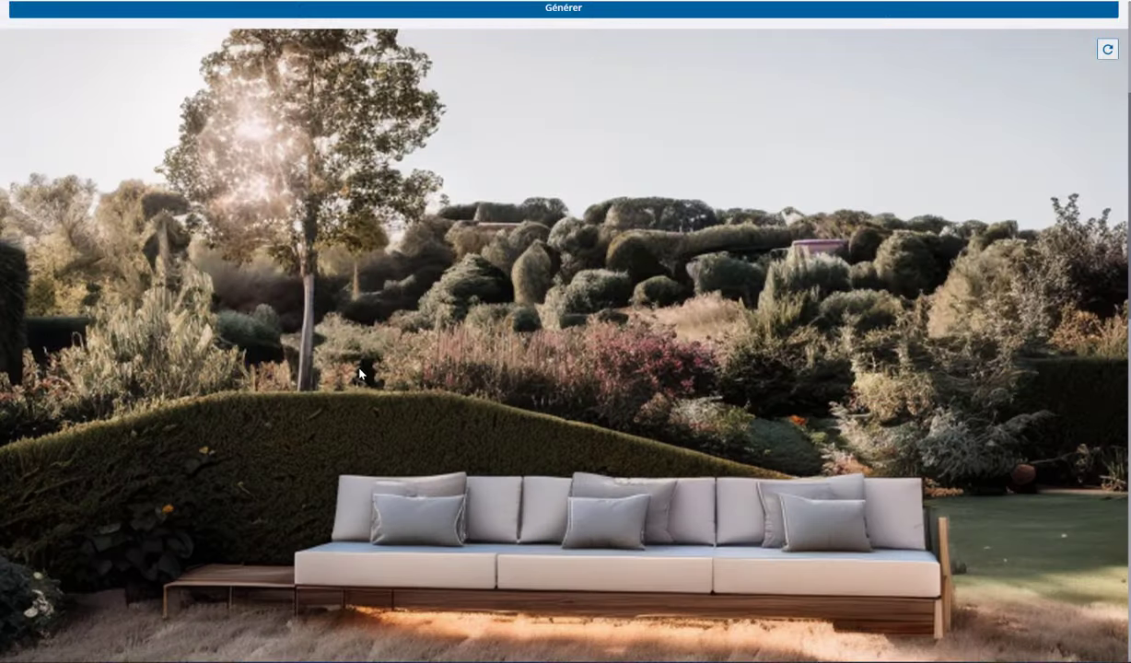
{"action": "scroll", "coordinate": [553, 387], "scroll_direction": "down", "scroll_amount": 4}
{"action": "scroll", "coordinate": [701, 350], "scroll_direction": "up", "scroll_amount": 5}
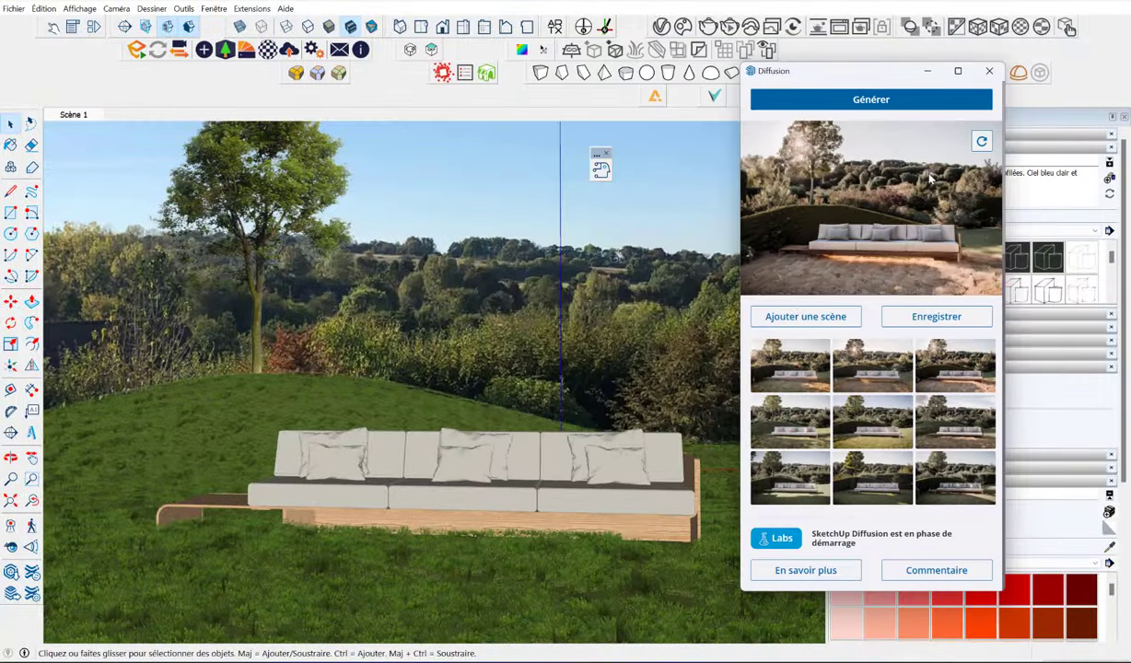
Step: Switch the style to Croquis au crayon and generate pencil-sketch renders of the sunset scene
{"action": "scroll", "coordinate": [866, 304], "scroll_direction": "up", "scroll_amount": 5}
{"action": "scroll", "coordinate": [914, 356], "scroll_direction": "down", "scroll_amount": 2}
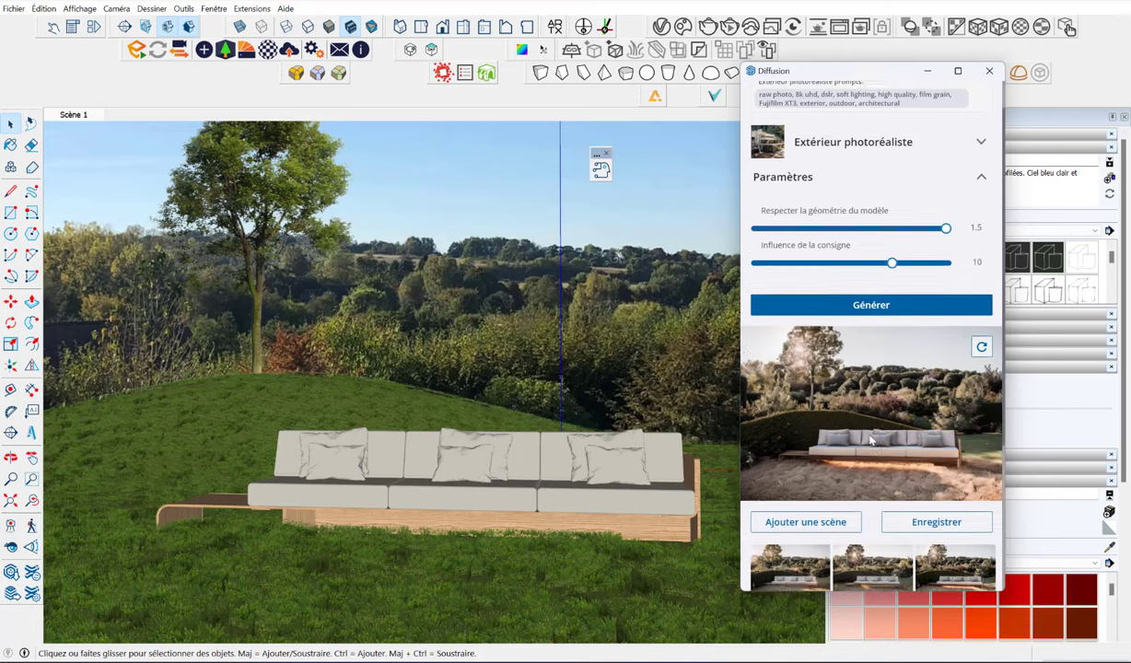
{"action": "scroll", "coordinate": [875, 276], "scroll_direction": "up", "scroll_amount": 2}
{"action": "left_click", "coordinate": [842, 200]}
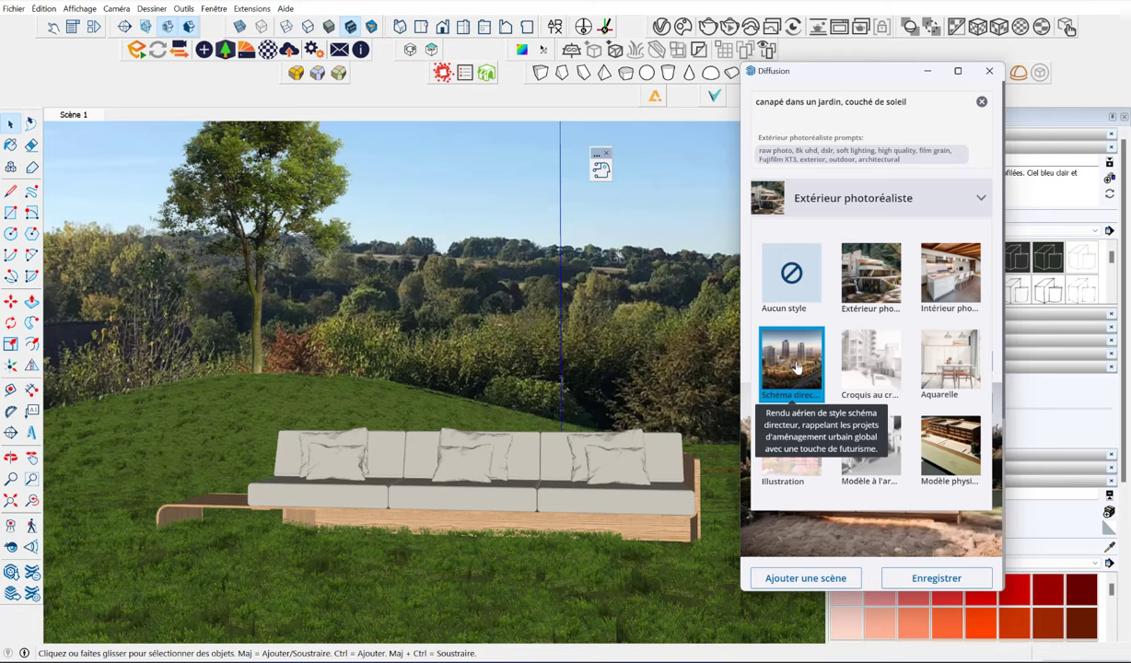
{"action": "left_click", "coordinate": [861, 356]}
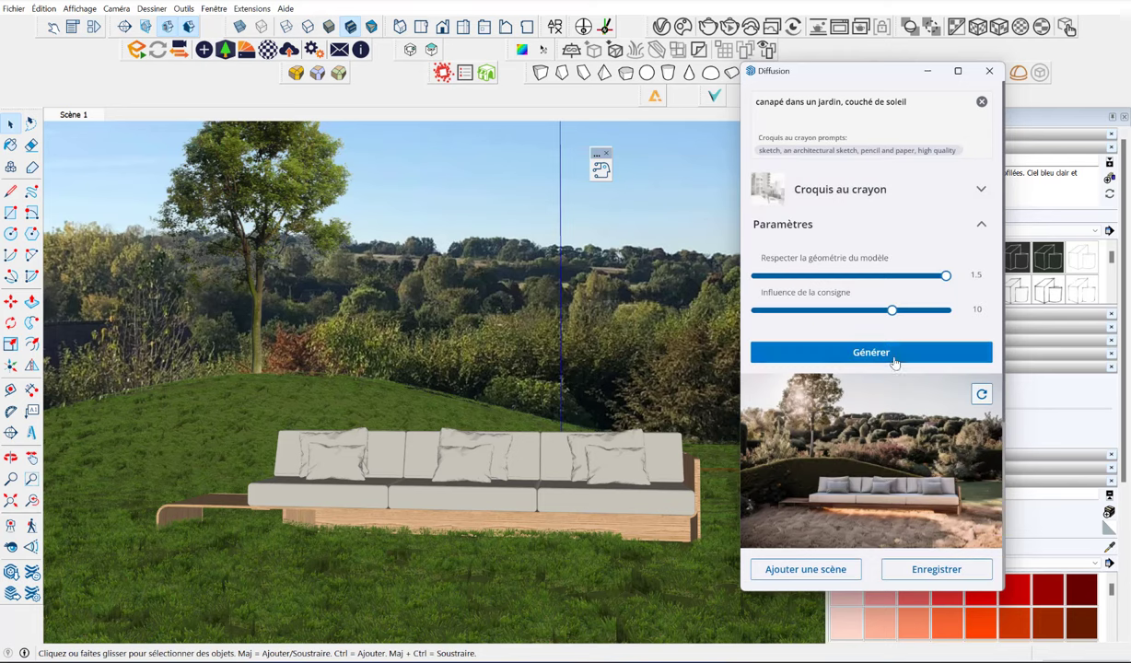
{"action": "left_click", "coordinate": [891, 356]}
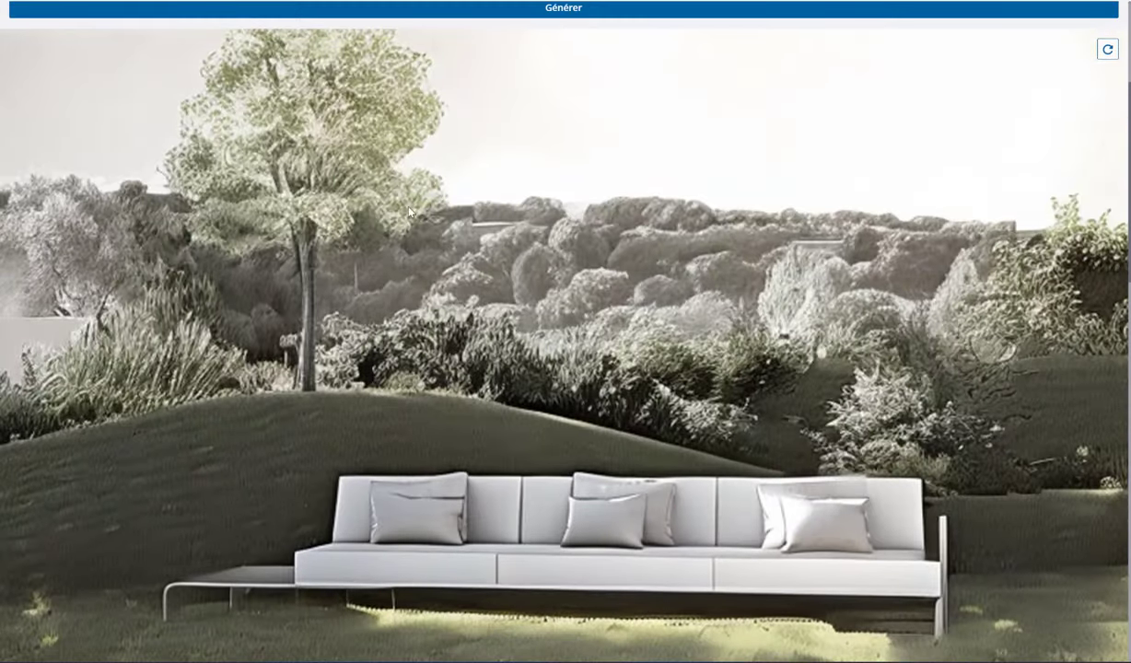
Step: Look through the pencil-sketch results and show the third sketch render large
{"action": "scroll", "coordinate": [302, 239], "scroll_direction": "down", "scroll_amount": 2}
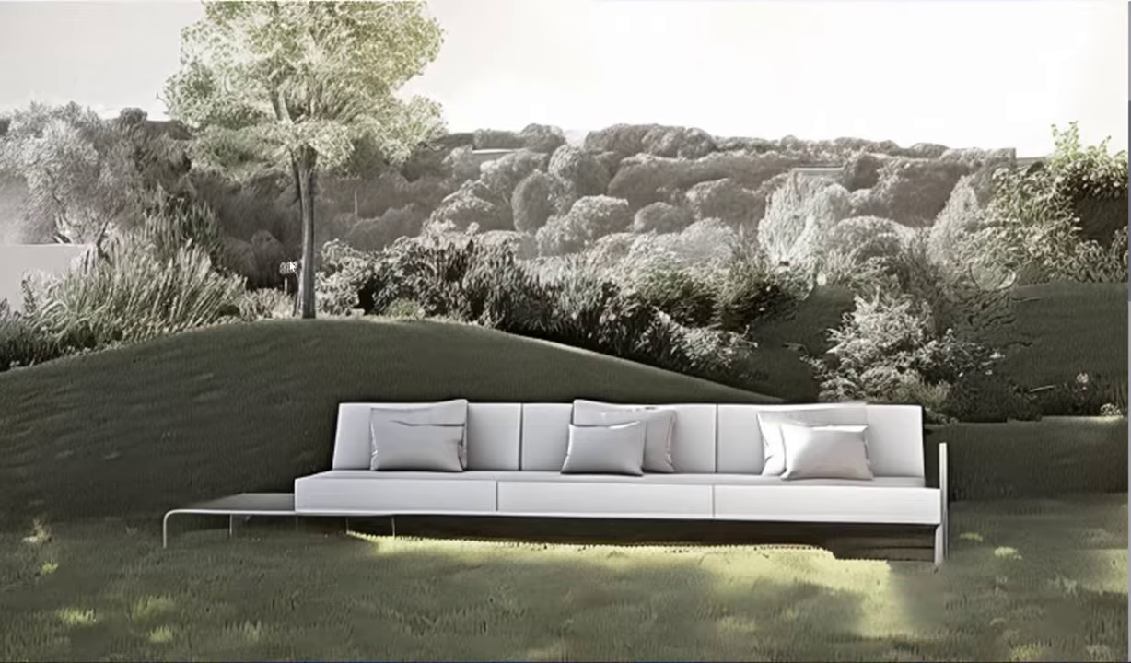
{"action": "scroll", "coordinate": [576, 314], "scroll_direction": "down", "scroll_amount": 2}
{"action": "scroll", "coordinate": [586, 346], "scroll_direction": "down", "scroll_amount": 4}
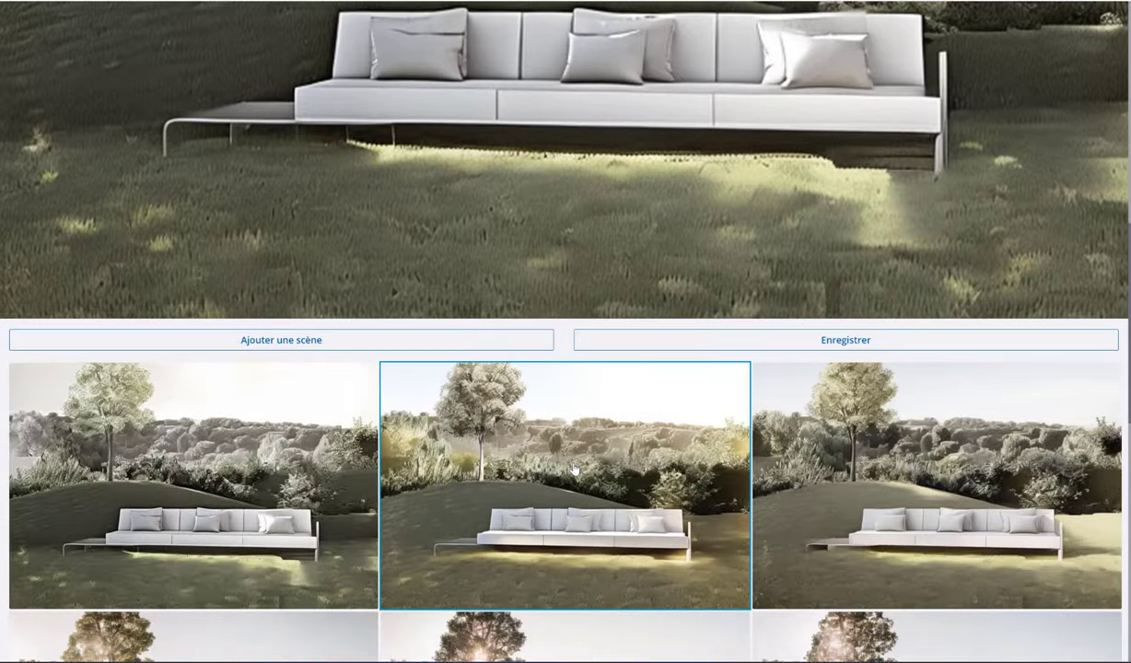
{"action": "scroll", "coordinate": [632, 495], "scroll_direction": "down", "scroll_amount": 5}
{"action": "scroll", "coordinate": [632, 495], "scroll_direction": "up", "scroll_amount": 3}
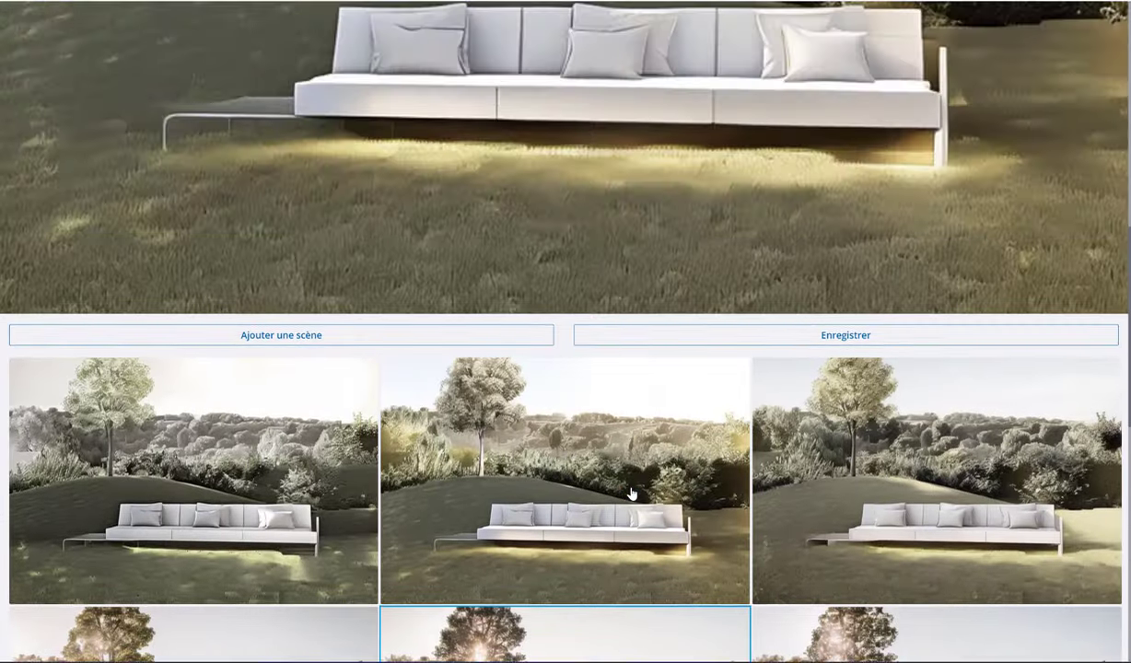
{"action": "scroll", "coordinate": [632, 495], "scroll_direction": "up", "scroll_amount": 3}
{"action": "scroll", "coordinate": [632, 495], "scroll_direction": "up", "scroll_amount": 1}
{"action": "scroll", "coordinate": [632, 493], "scroll_direction": "down", "scroll_amount": 2}
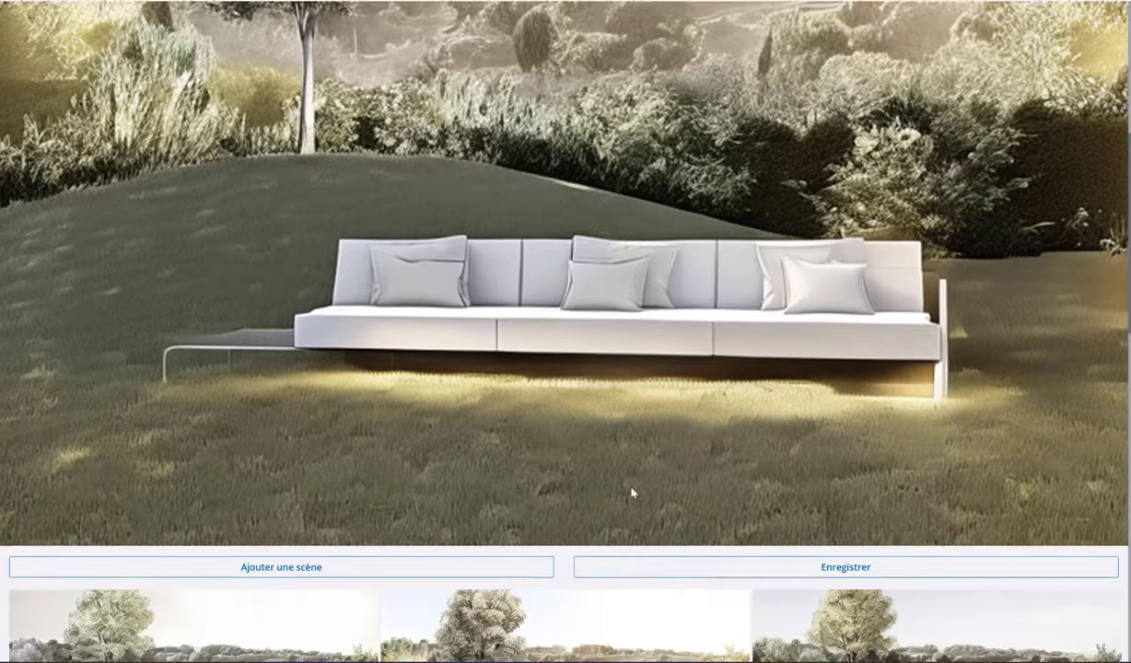
{"action": "scroll", "coordinate": [632, 493], "scroll_direction": "down", "scroll_amount": 2}
{"action": "left_click", "coordinate": [930, 553]}
{"action": "scroll", "coordinate": [792, 313], "scroll_direction": "up", "scroll_amount": 5}
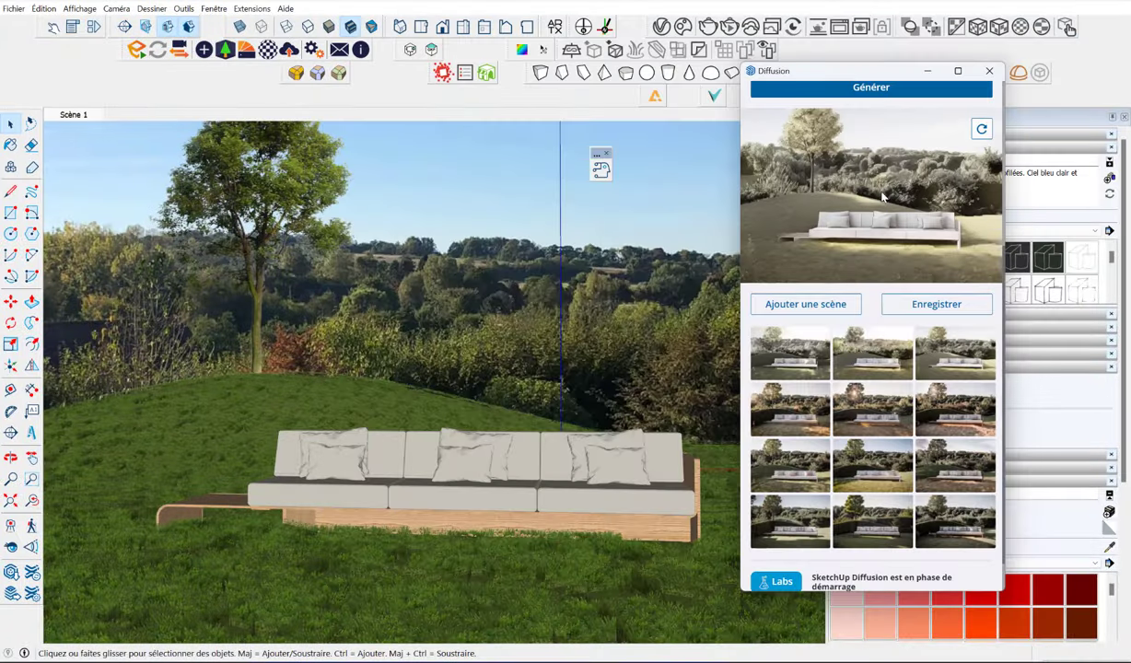
Step: Switch the style to Illustration, generate renders, and view the result at full size
{"action": "scroll", "coordinate": [789, 357], "scroll_direction": "up", "scroll_amount": 3}
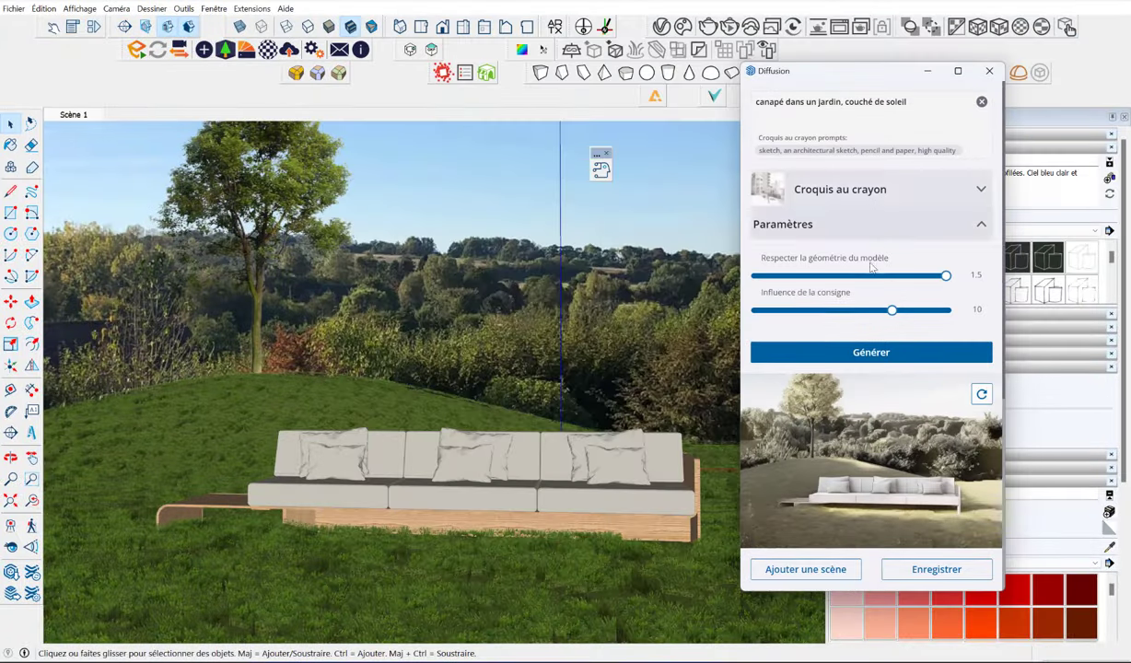
{"action": "left_click", "coordinate": [876, 188]}
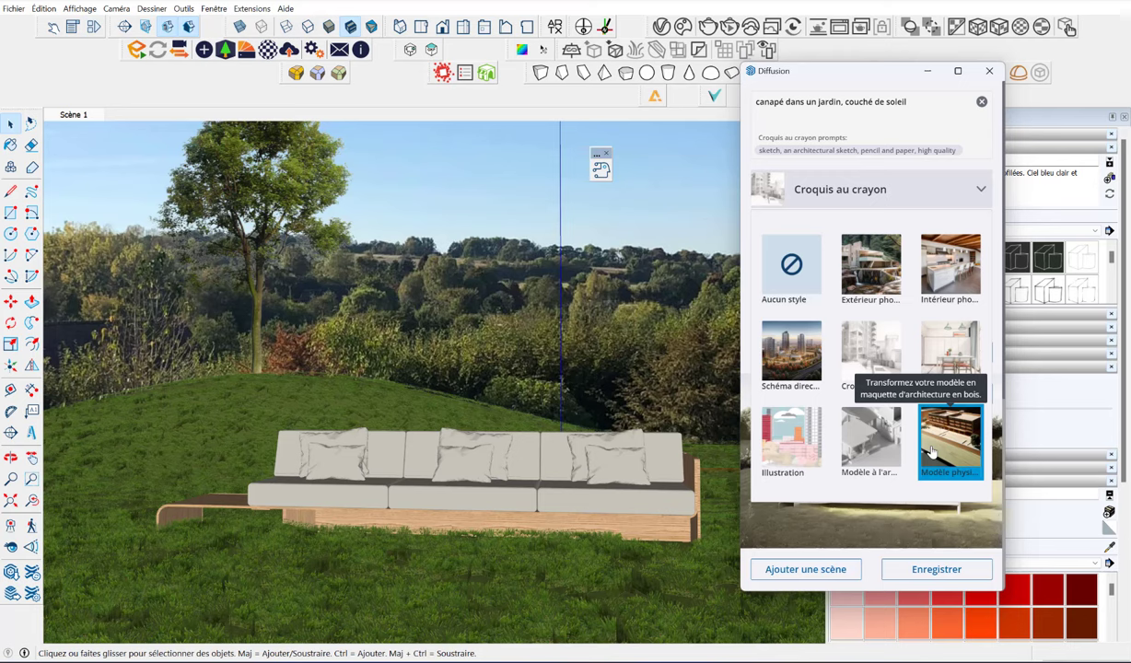
{"action": "left_click", "coordinate": [786, 445]}
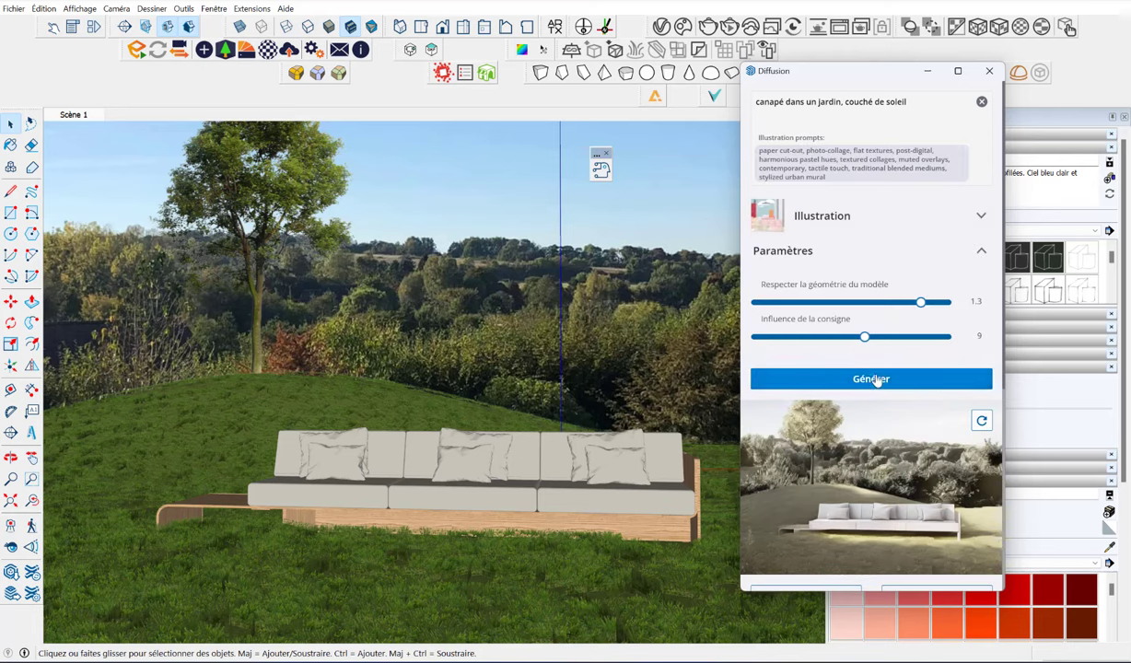
{"action": "left_click", "coordinate": [876, 379]}
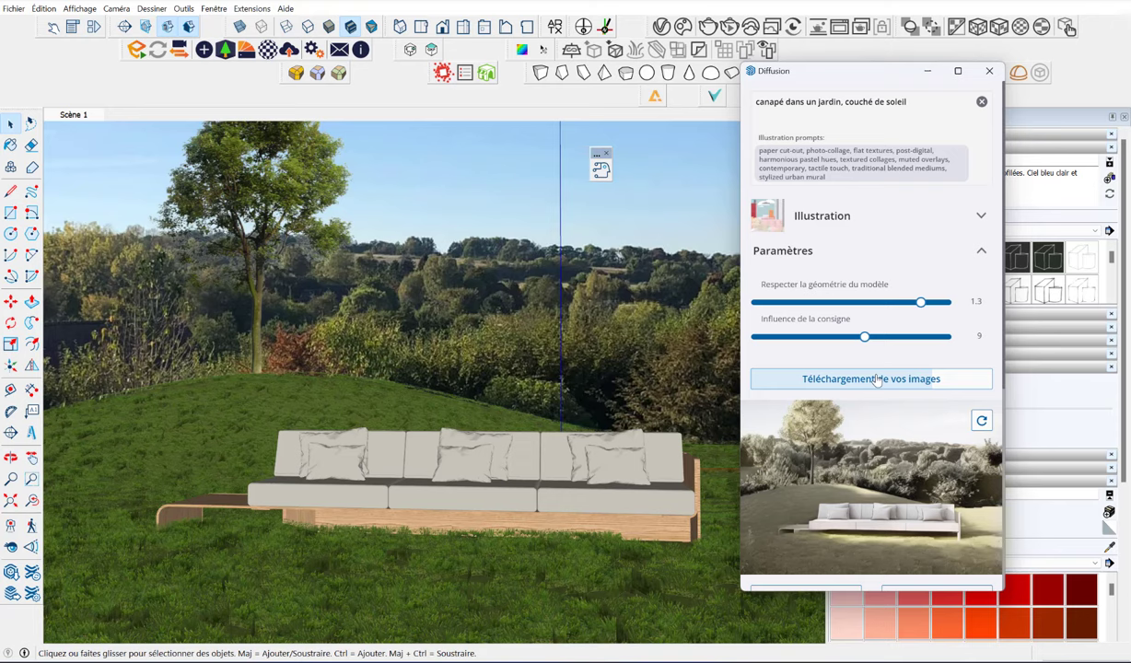
{"action": "left_click", "coordinate": [829, 168]}
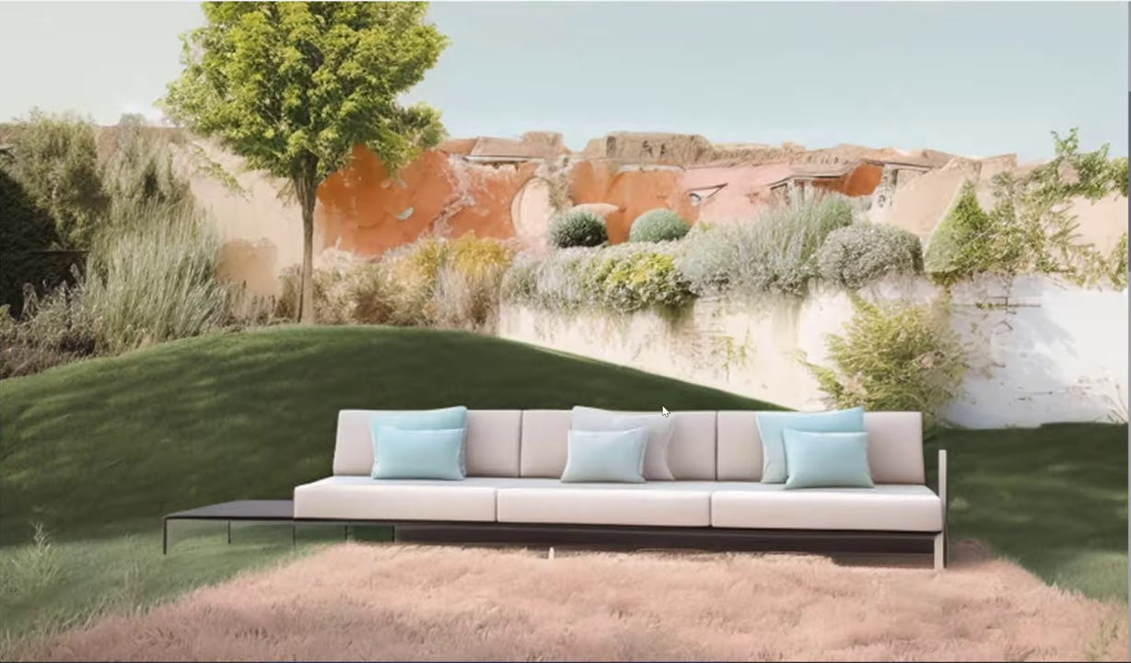
Step: Check the pink-cushion variant, then select the rocky yellow-cushion Illustration render
{"action": "scroll", "coordinate": [636, 389], "scroll_direction": "down", "scroll_amount": 3}
{"action": "scroll", "coordinate": [622, 513], "scroll_direction": "down", "scroll_amount": 2}
{"action": "left_click", "coordinate": [581, 475]}
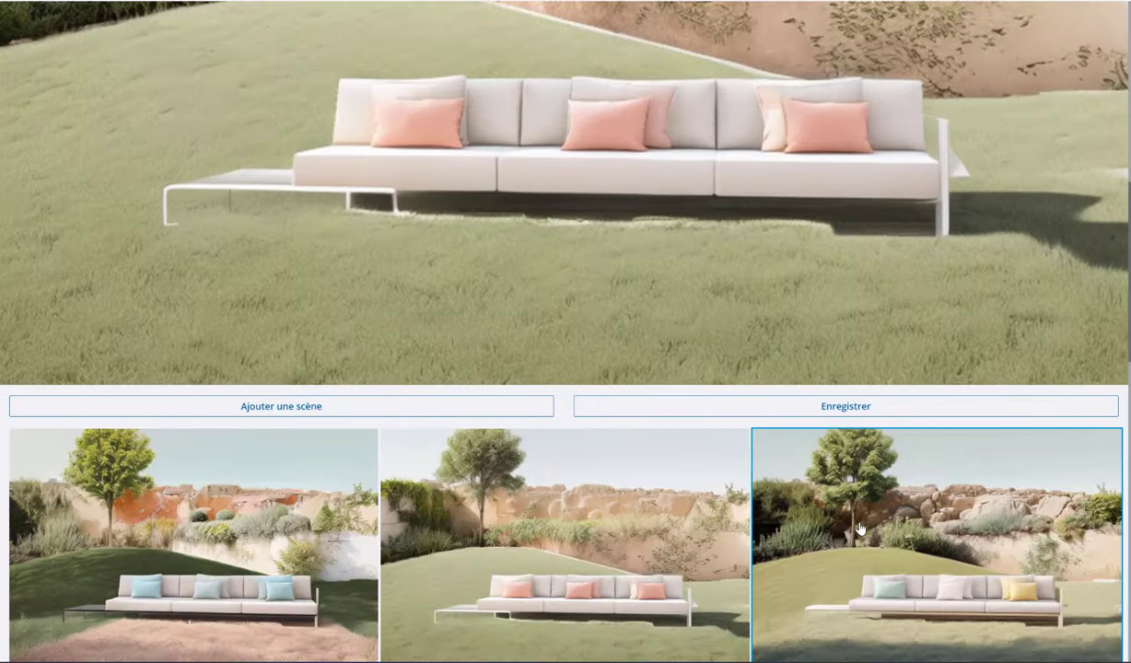
{"action": "left_click", "coordinate": [826, 508]}
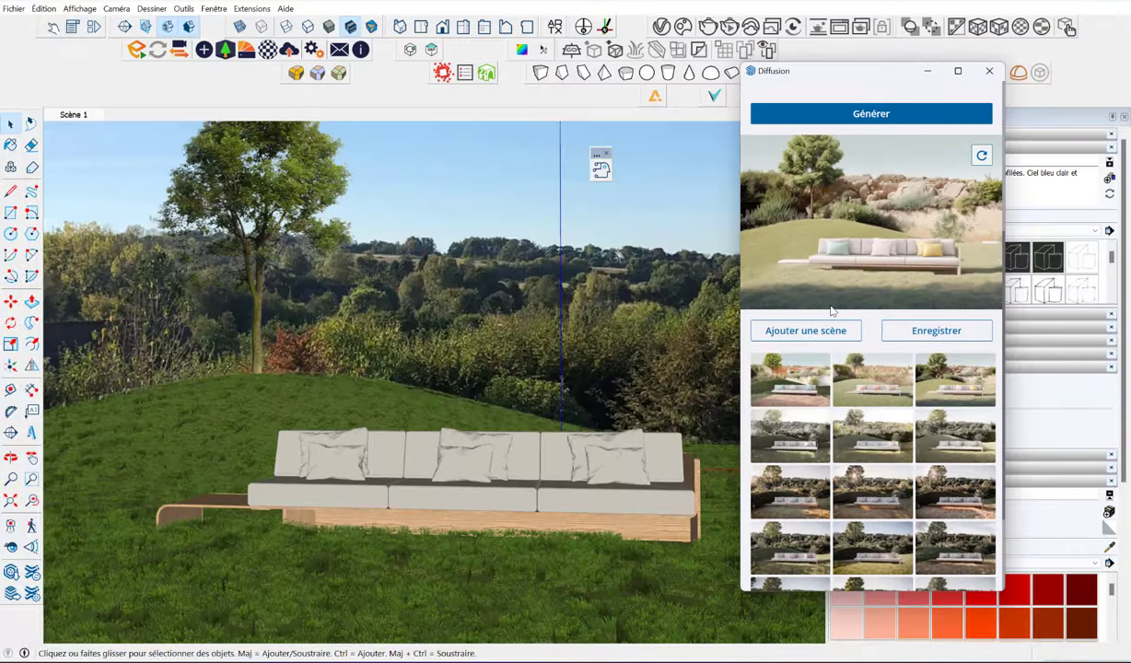
Step: Switch to the Aquarelle style, generate, and show the watercolour render in the preview
{"action": "scroll", "coordinate": [801, 302], "scroll_direction": "up", "scroll_amount": 5}
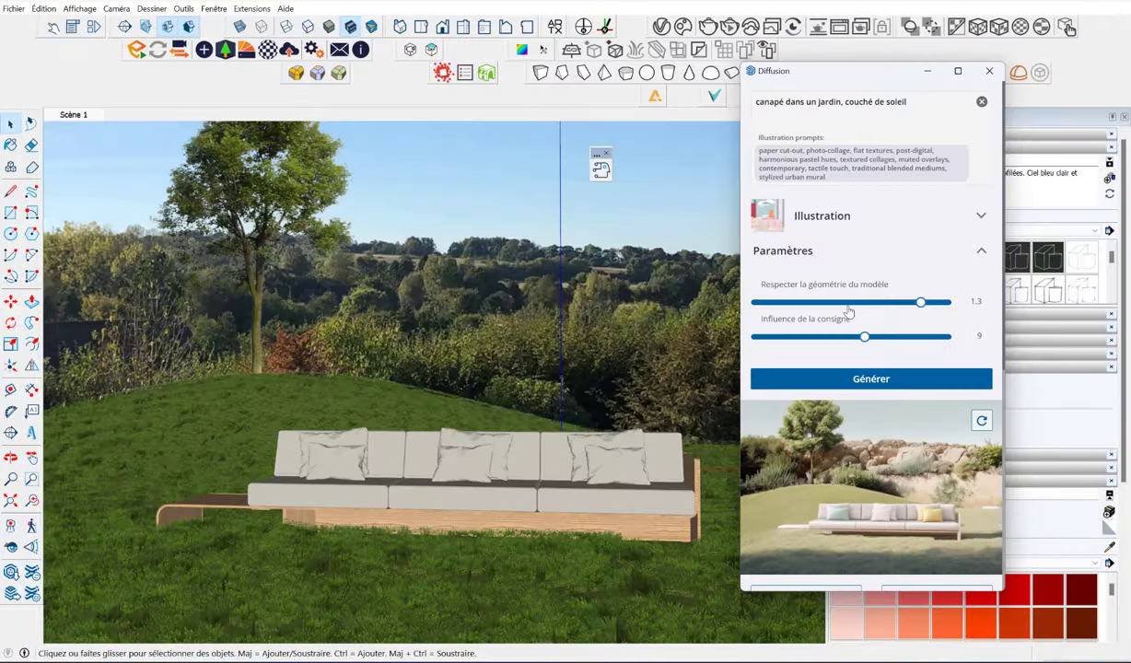
{"action": "left_click", "coordinate": [829, 217]}
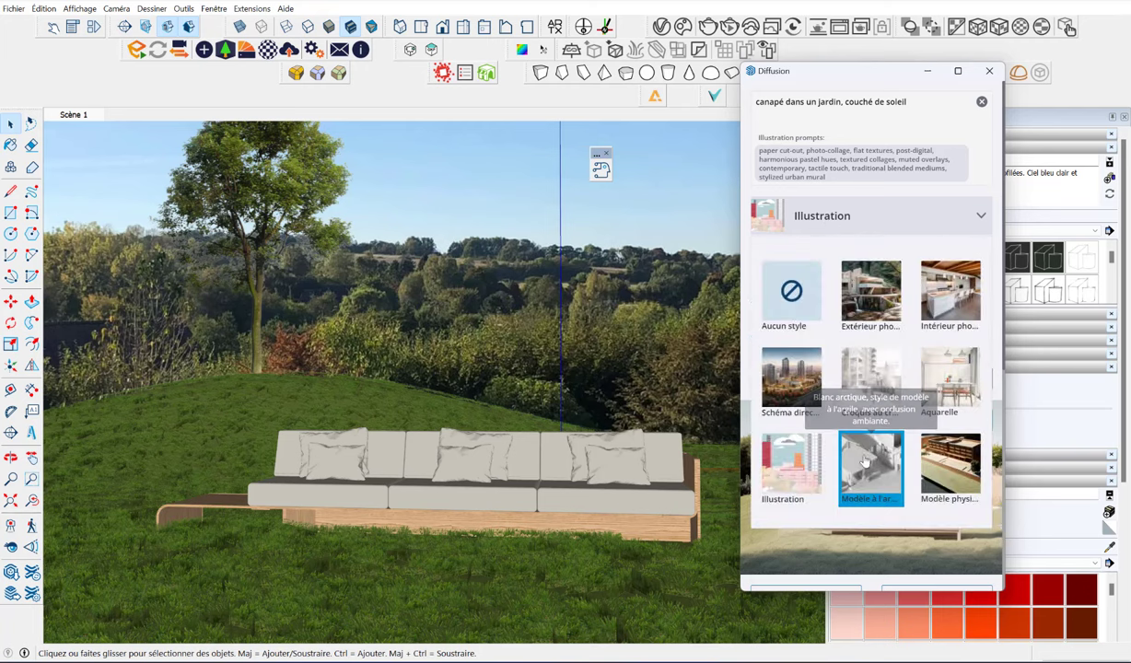
{"action": "left_click", "coordinate": [961, 370]}
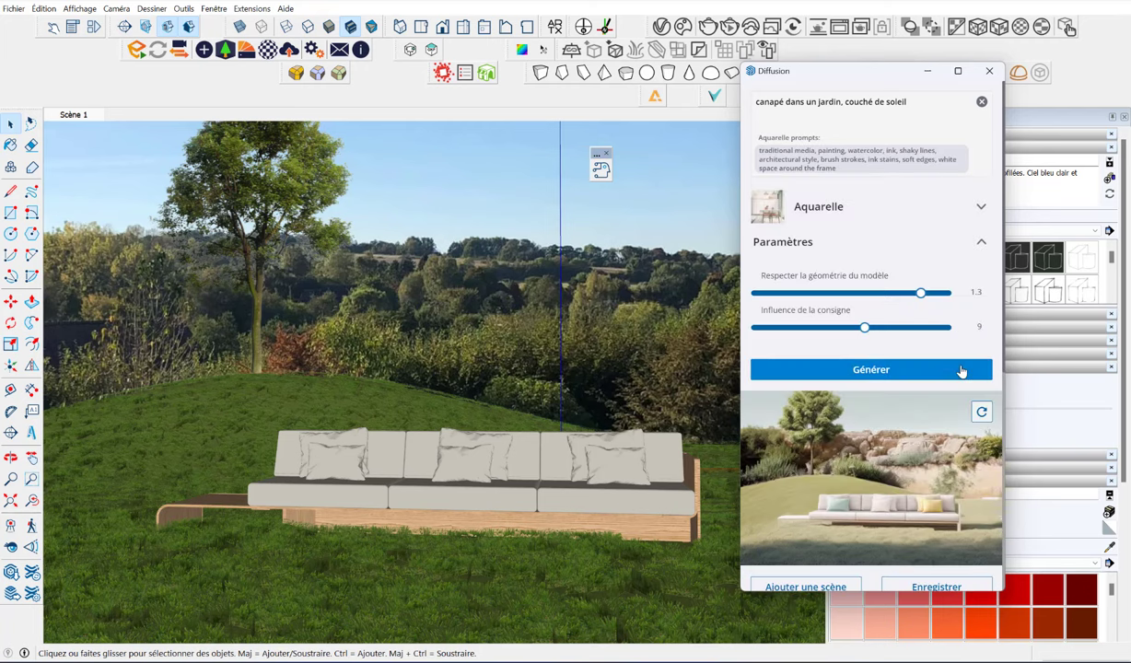
{"action": "left_click", "coordinate": [871, 369]}
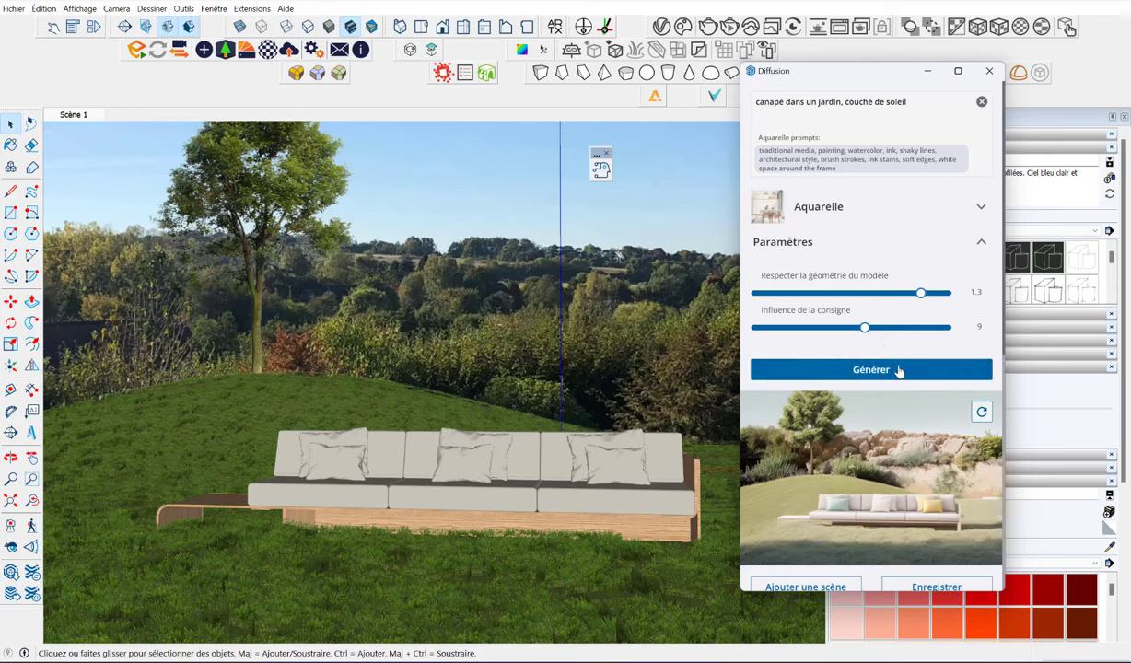
{"action": "scroll", "coordinate": [900, 370], "scroll_direction": "down", "scroll_amount": 5}
{"action": "left_click", "coordinate": [772, 313]}
{"action": "scroll", "coordinate": [805, 312], "scroll_direction": "up", "scroll_amount": 5}
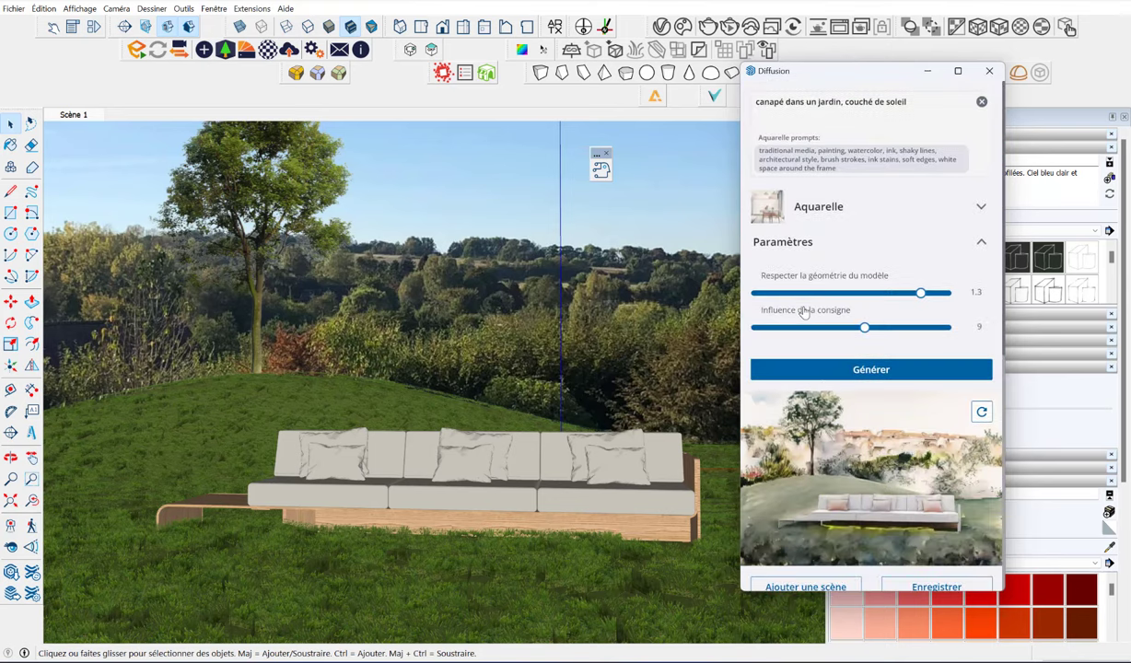
{"action": "scroll", "coordinate": [804, 312], "scroll_direction": "down", "scroll_amount": 3}
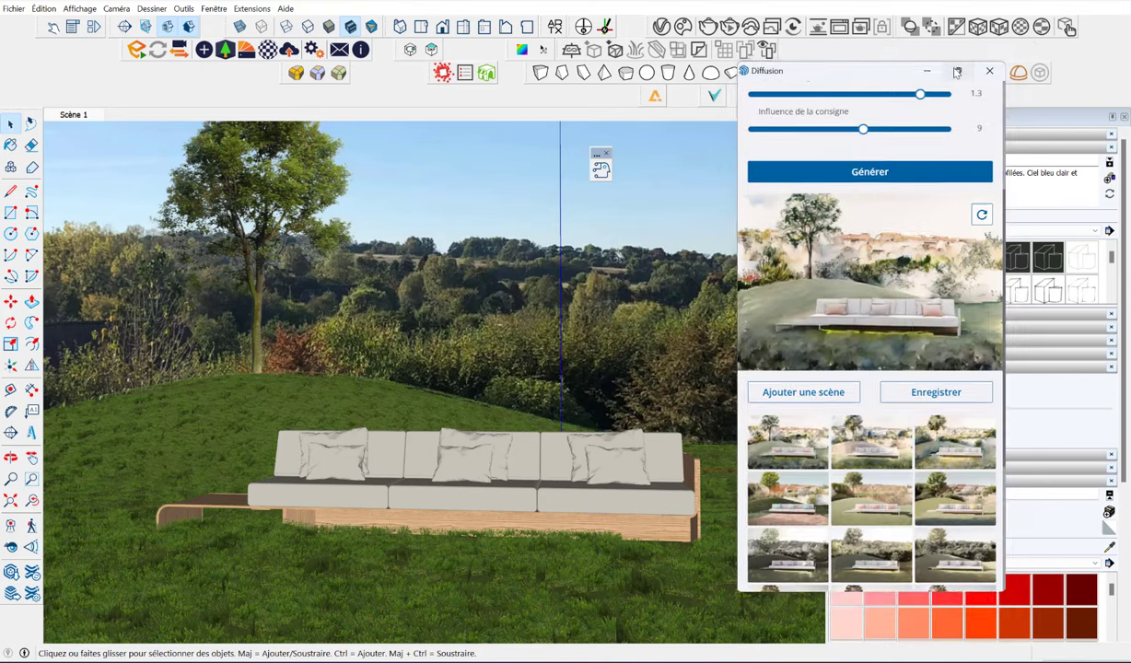
Step: Maximize the Diffusion window and compare the second and third watercolour variations
{"action": "left_click", "coordinate": [957, 72]}
{"action": "scroll", "coordinate": [707, 335], "scroll_direction": "down", "scroll_amount": 3}
{"action": "scroll", "coordinate": [706, 336], "scroll_direction": "down", "scroll_amount": 3}
{"action": "scroll", "coordinate": [706, 336], "scroll_direction": "up", "scroll_amount": 3}
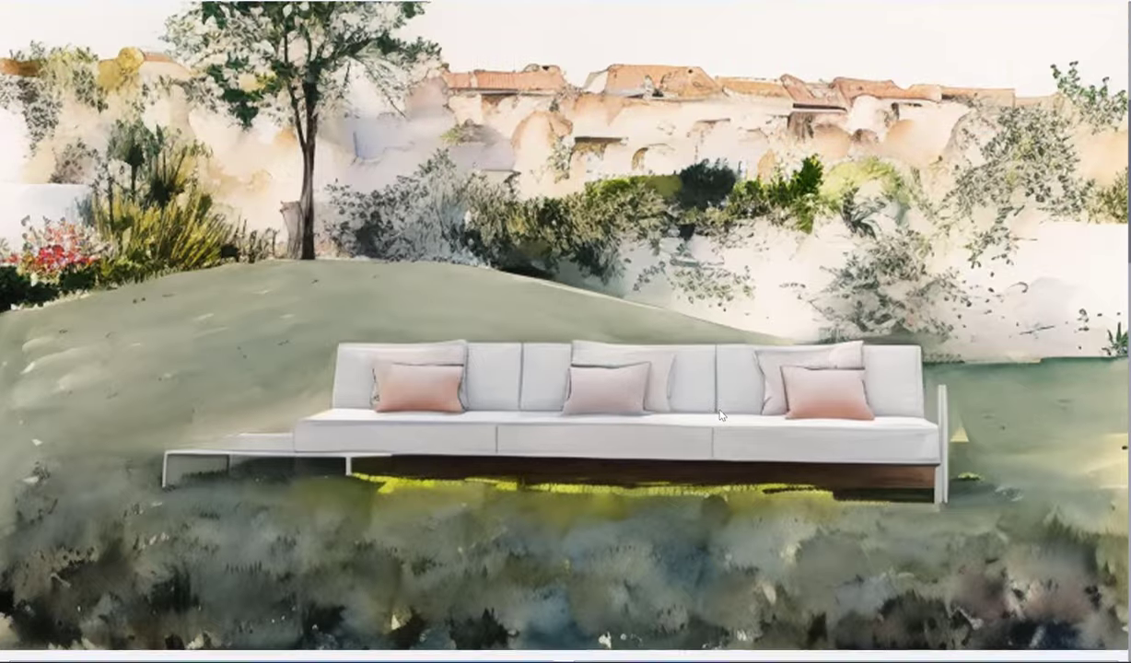
{"action": "scroll", "coordinate": [721, 416], "scroll_direction": "down", "scroll_amount": 3}
{"action": "left_click", "coordinate": [571, 553]}
{"action": "scroll", "coordinate": [611, 570], "scroll_direction": "up", "scroll_amount": 2}
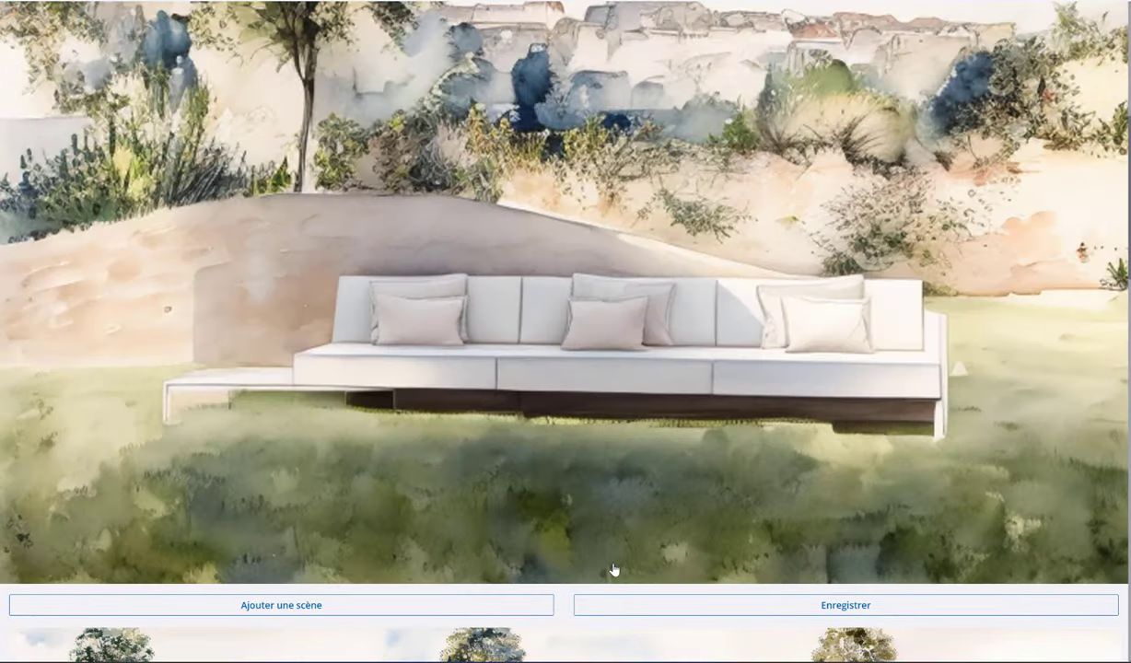
{"action": "scroll", "coordinate": [633, 571], "scroll_direction": "down", "scroll_amount": 2}
{"action": "left_click", "coordinate": [815, 571]}
{"action": "scroll", "coordinate": [829, 553], "scroll_direction": "up", "scroll_amount": 2}
{"action": "scroll", "coordinate": [875, 528], "scroll_direction": "up", "scroll_amount": 2}
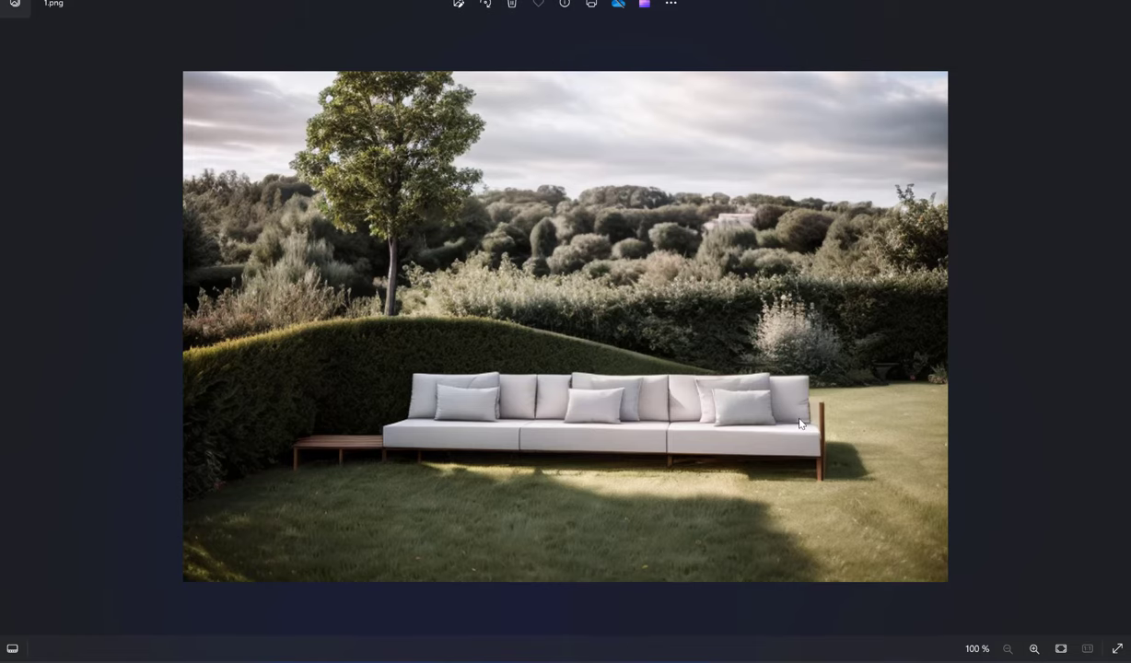
Step: Zoom into 1.png to inspect its details, then zoom back out
{"action": "scroll", "coordinate": [514, 403], "scroll_direction": "up", "scroll_amount": 3}
{"action": "scroll", "coordinate": [556, 336], "scroll_direction": "up", "scroll_amount": 2}
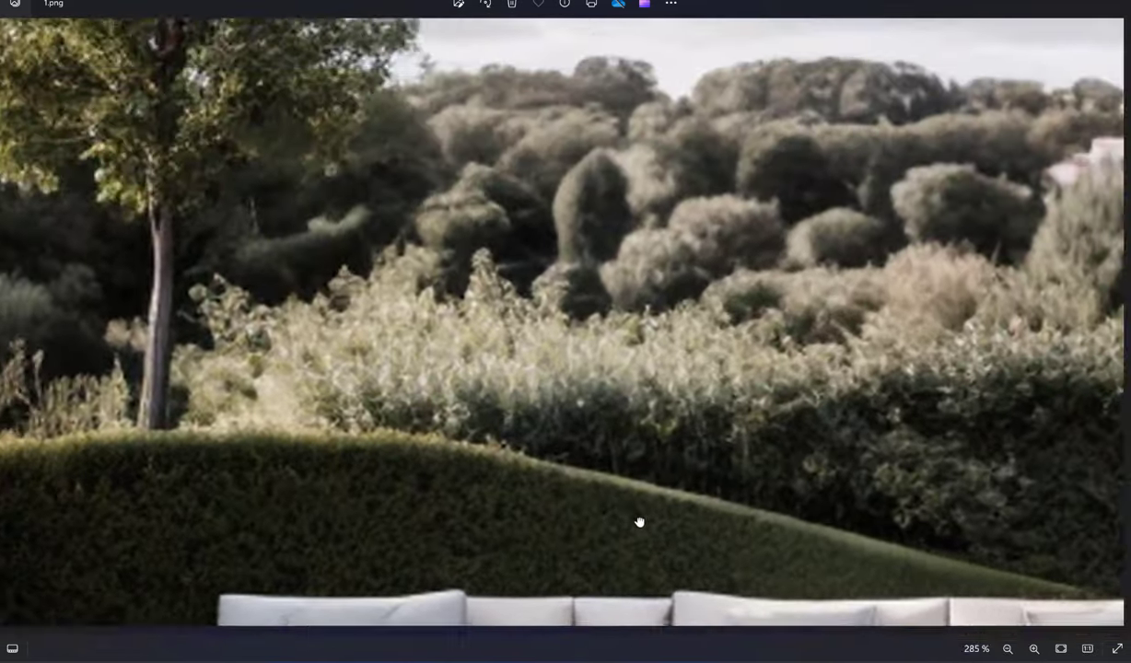
{"action": "scroll", "coordinate": [639, 523], "scroll_direction": "up", "scroll_amount": 1}
{"action": "scroll", "coordinate": [806, 422], "scroll_direction": "down", "scroll_amount": 2}
{"action": "scroll", "coordinate": [614, 335], "scroll_direction": "down", "scroll_amount": 2}
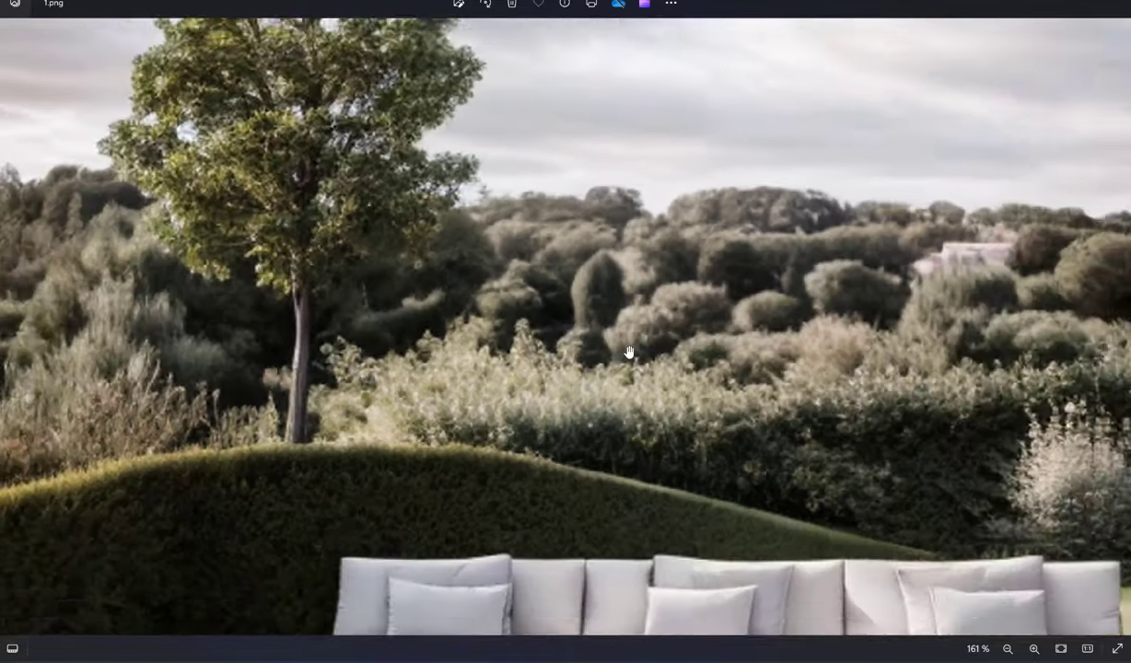
{"action": "scroll", "coordinate": [667, 392], "scroll_direction": "down", "scroll_amount": 1}
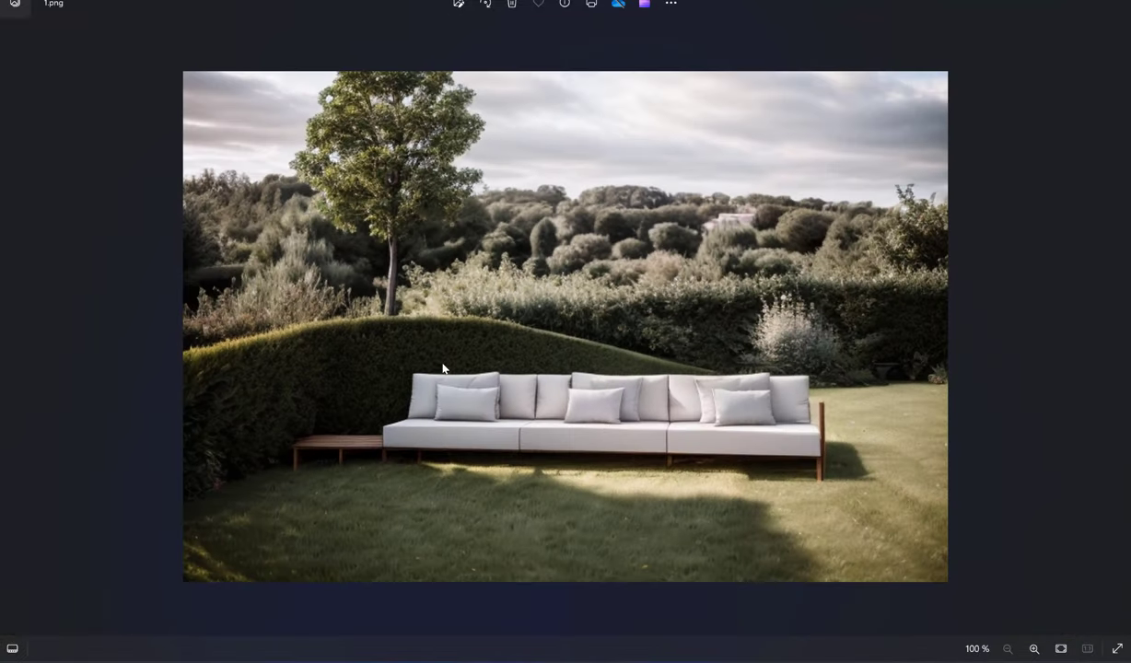
Step: Step through the saved renders to 2.png and 3.png, briefly zooming on 3.png
{"action": "key", "text": "Right"}
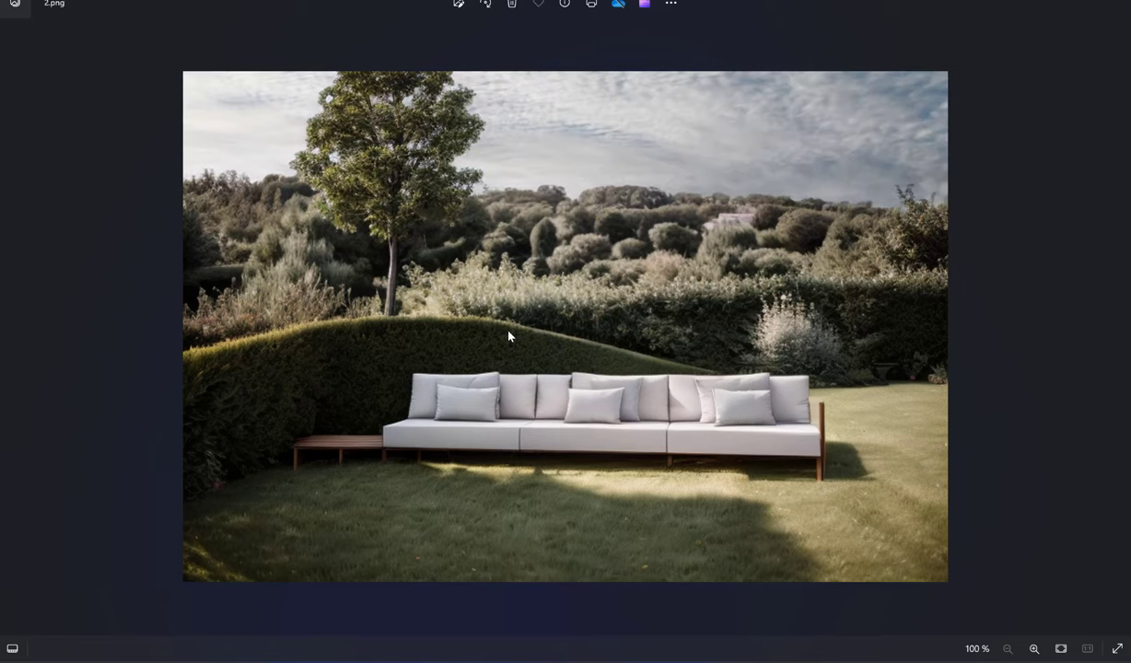
{"action": "key", "text": "Left"}
{"action": "key", "text": "Right"}
{"action": "key", "text": "Right"}
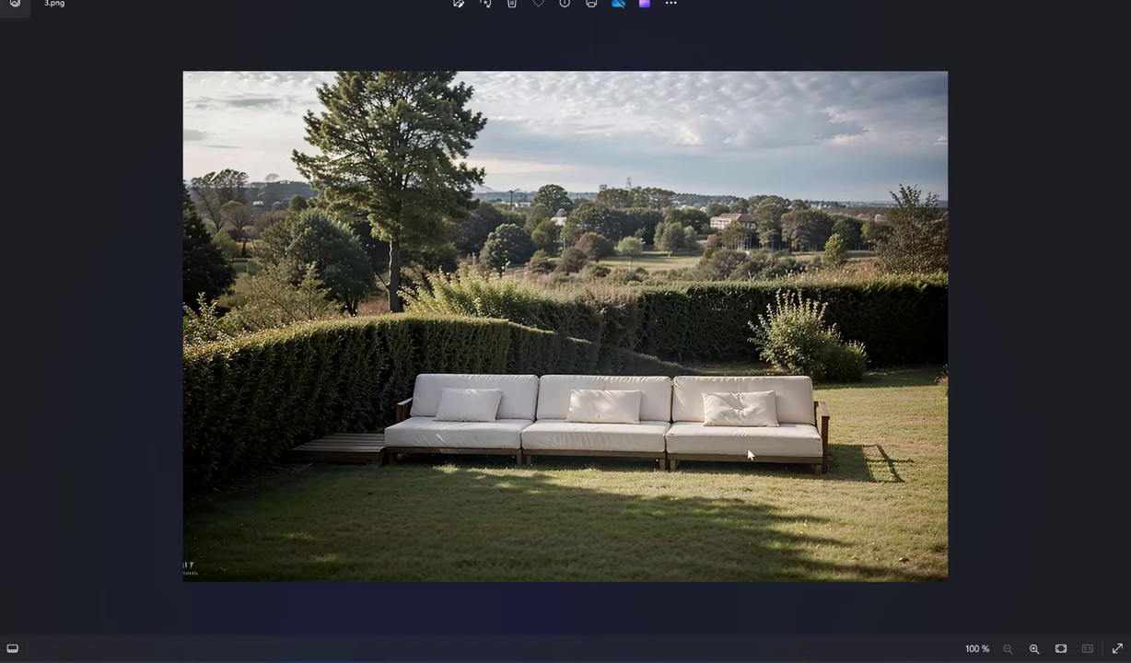
{"action": "key", "text": "Right"}
{"action": "key", "text": "Left"}
{"action": "scroll", "coordinate": [749, 454], "scroll_direction": "up", "scroll_amount": 3}
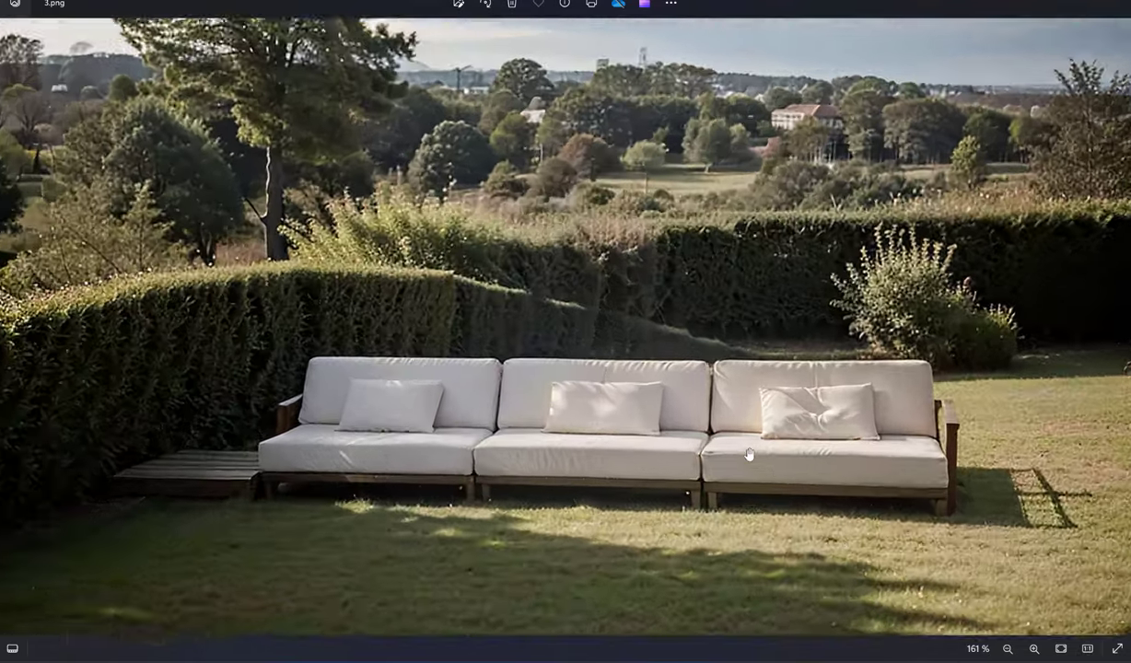
{"action": "scroll", "coordinate": [749, 454], "scroll_direction": "down", "scroll_amount": 3}
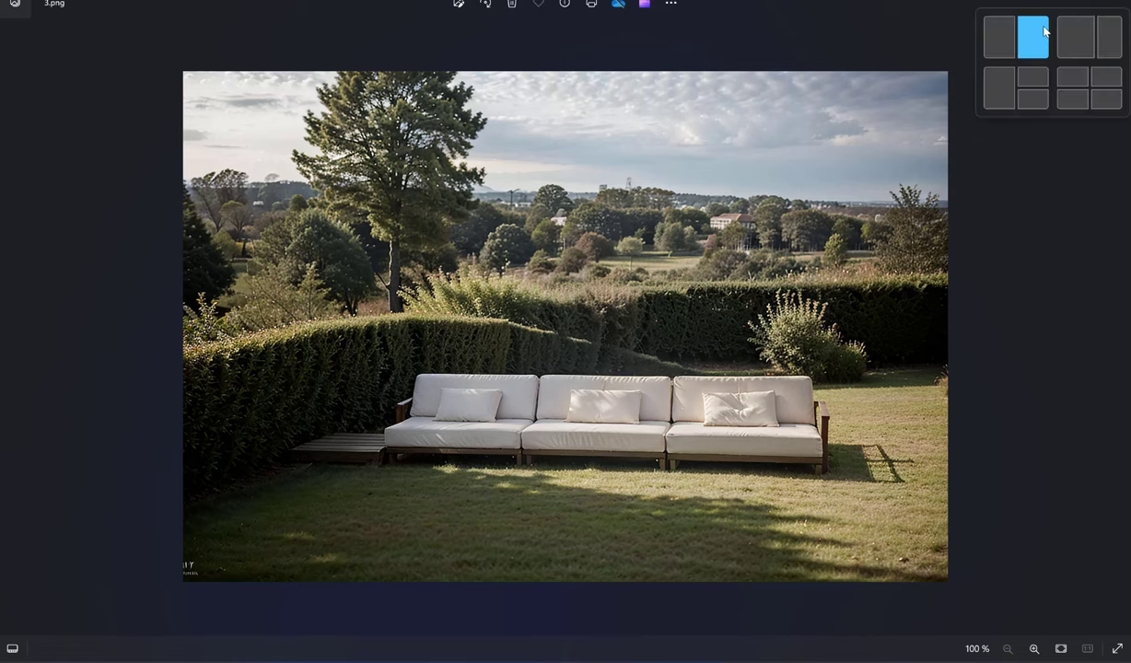
Step: Tile the 2.png and 3.png windows side by side with Snap layouts, then maximize 3.png
{"action": "left_click", "coordinate": [1045, 32]}
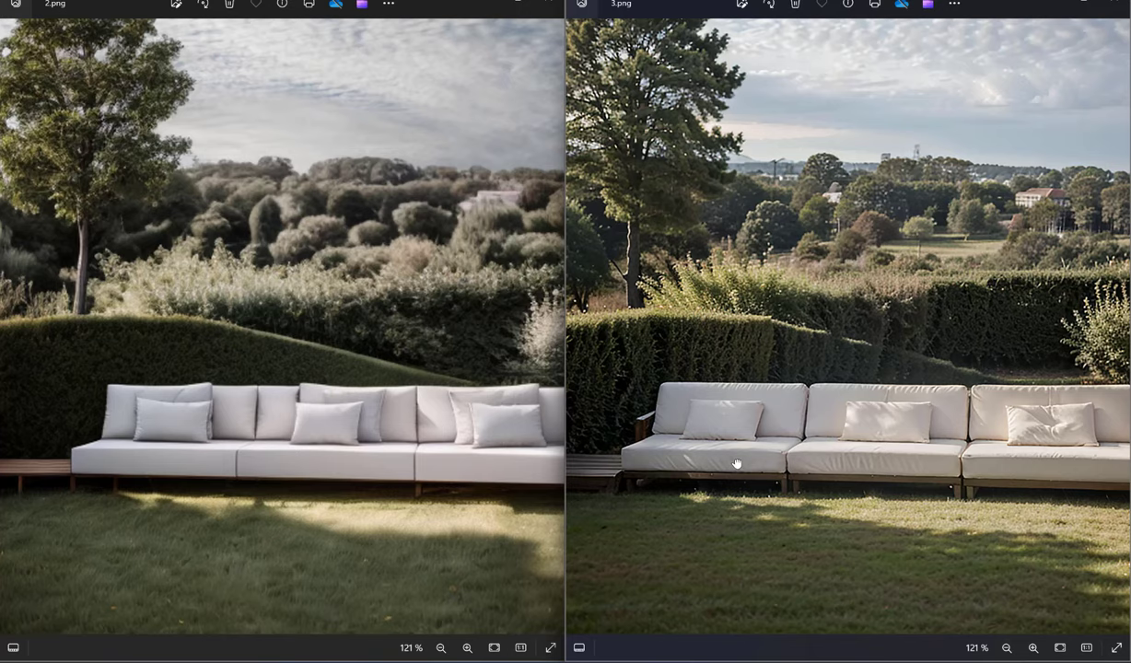
{"action": "left_click", "coordinate": [1074, 3]}
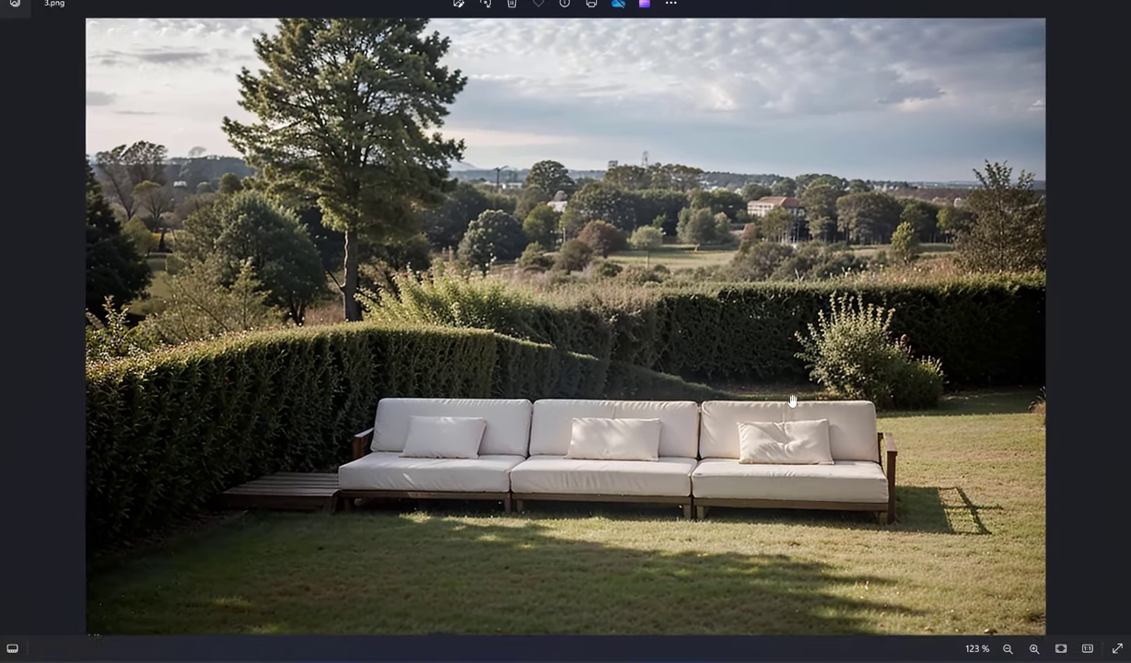